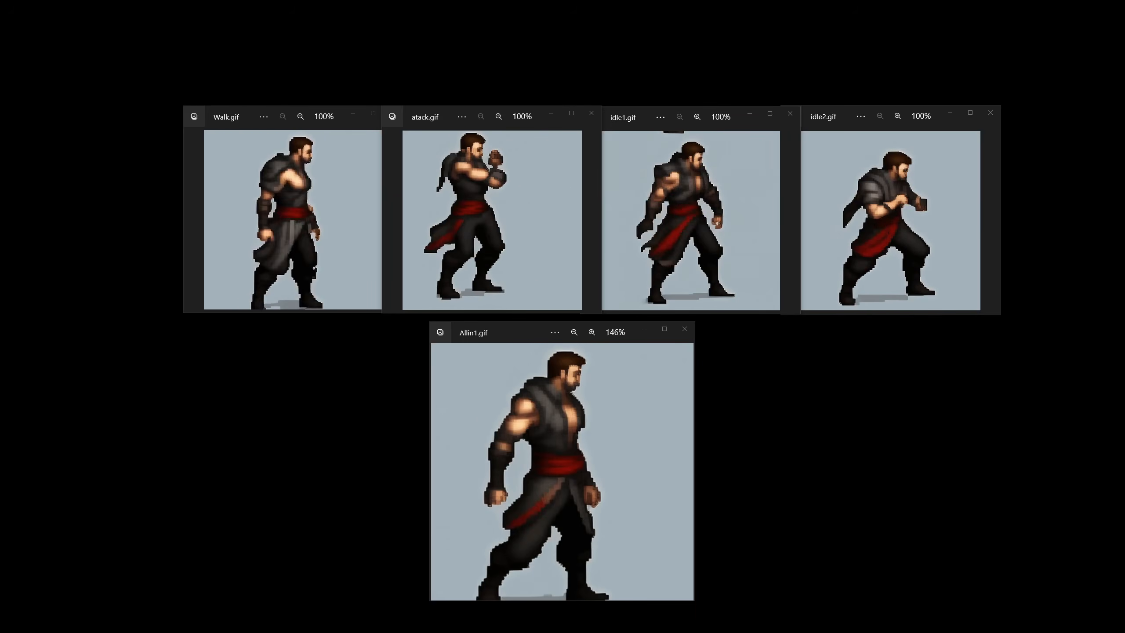
- Open Layer 1.png from the Walk_1_raw folder inside Tutorial_Explenation for viewing in IrfanView
drag(1124, 190, 815, 150)
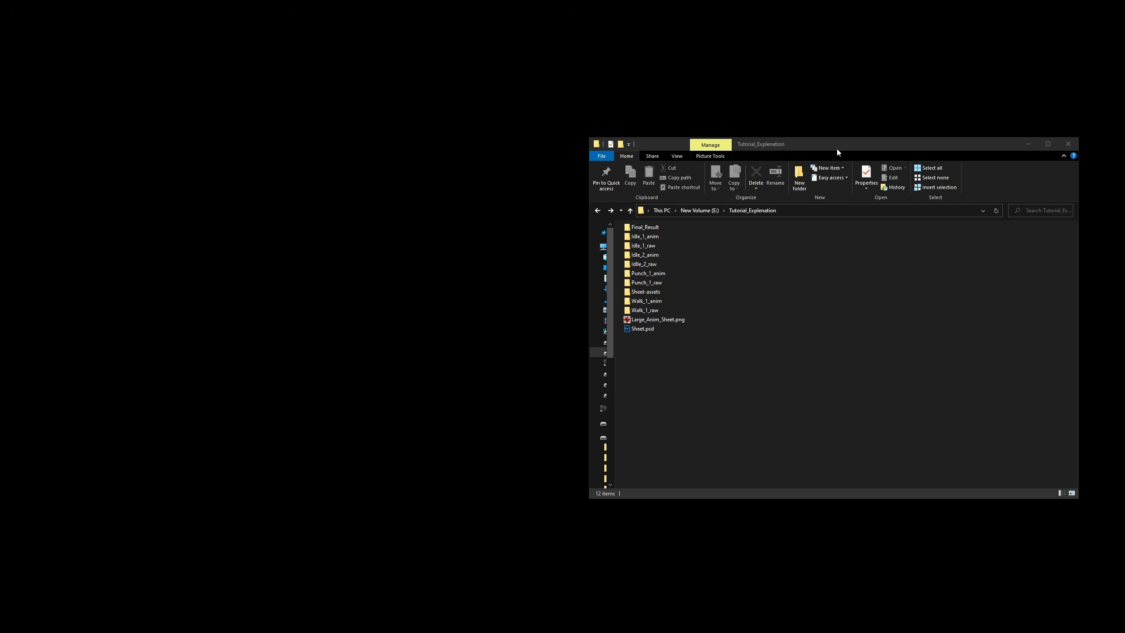
drag(836, 148, 629, 133)
click(445, 222)
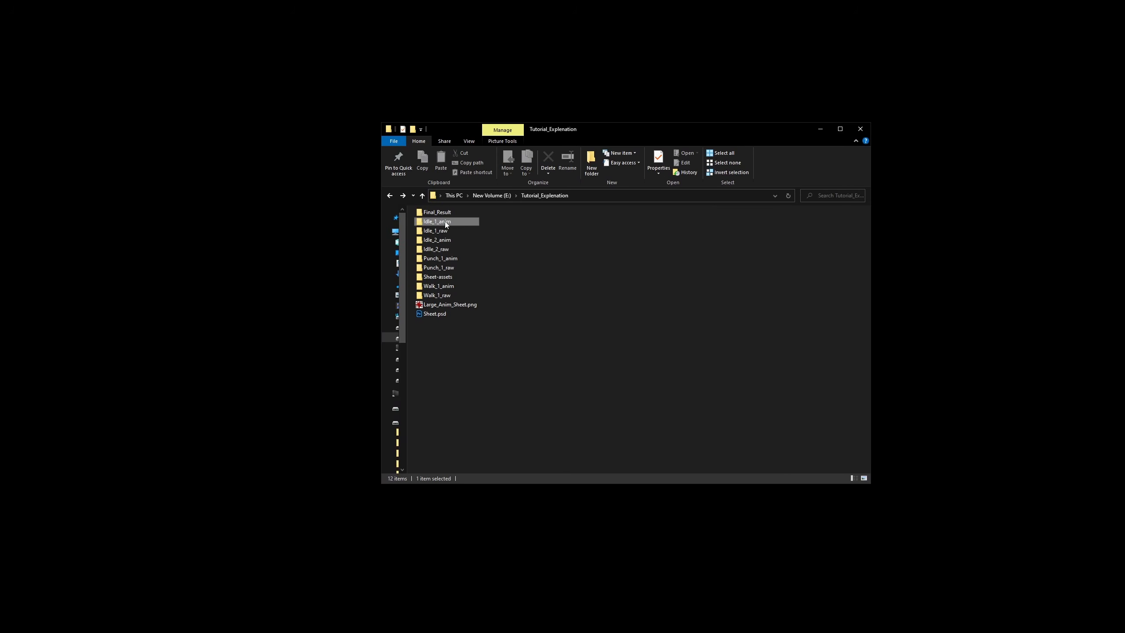
key(Down)
key(Down)
key(Down)
key(Down)
key(Down)
key(Down)
key(Down)
key(Down)
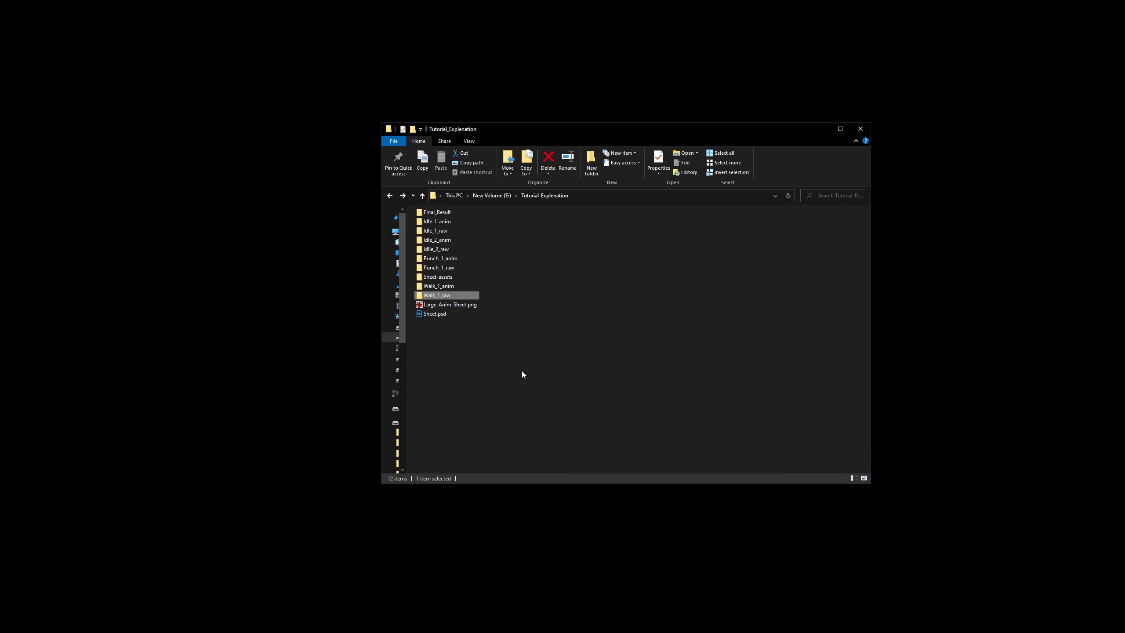
key(Return)
click(439, 232)
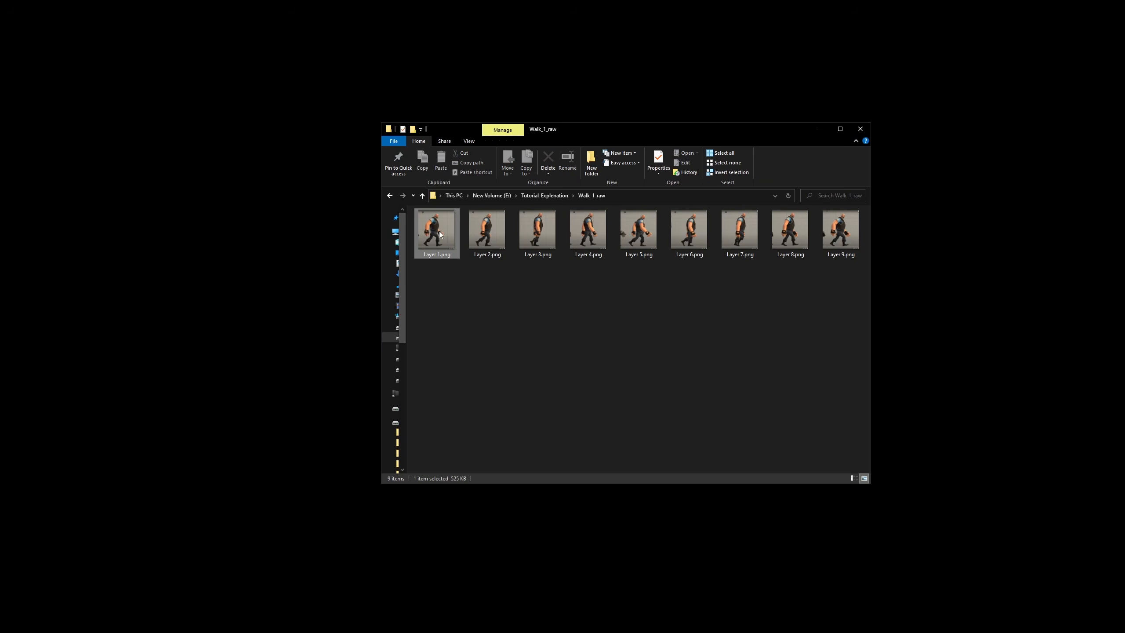
double_click(439, 230)
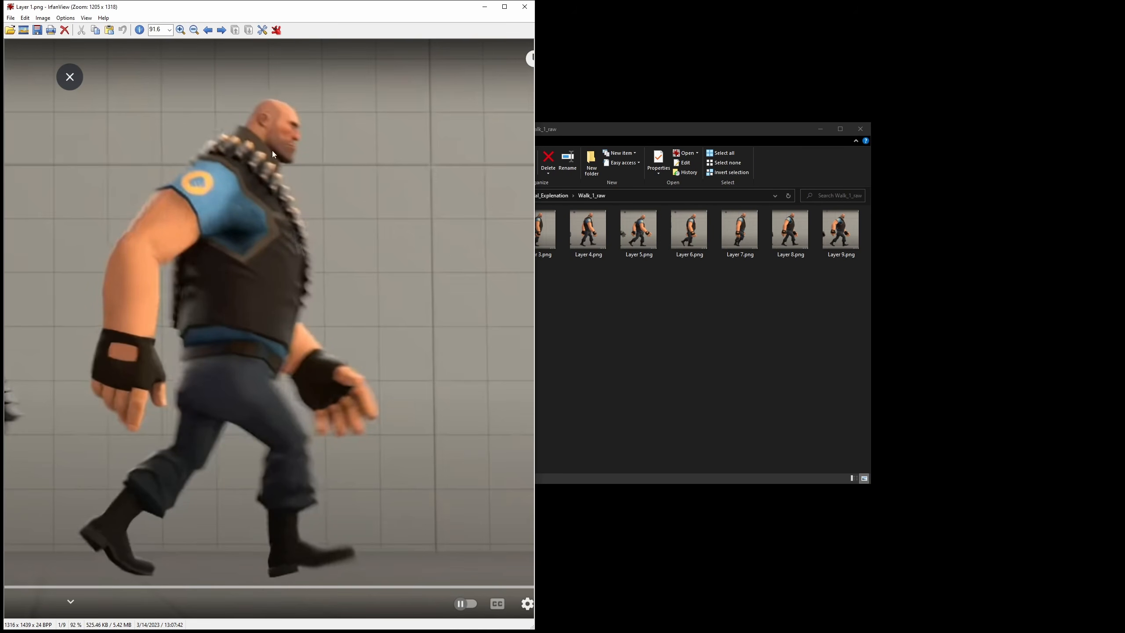
- Browse back and forth through the walk frames in Walk_1_raw to examine the poses of the walk cycle
drag(308, 11, 452, 21)
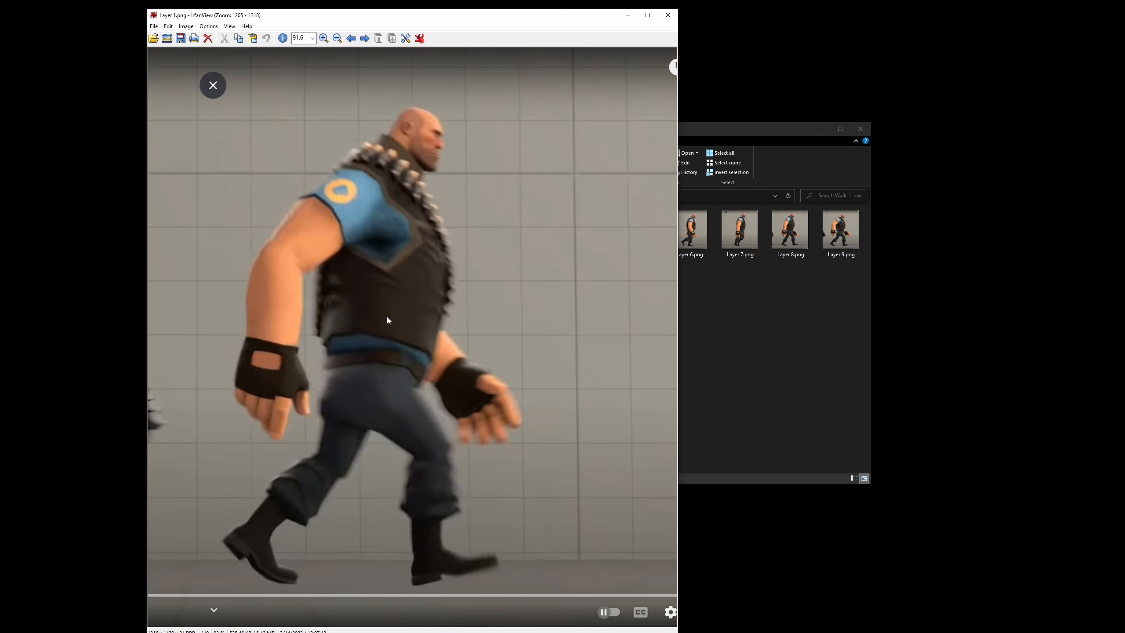
key(Right)
key(Right)
key(Right)
key(Right)
key(Right)
key(Right)
key(Right)
key(Right)
key(Right)
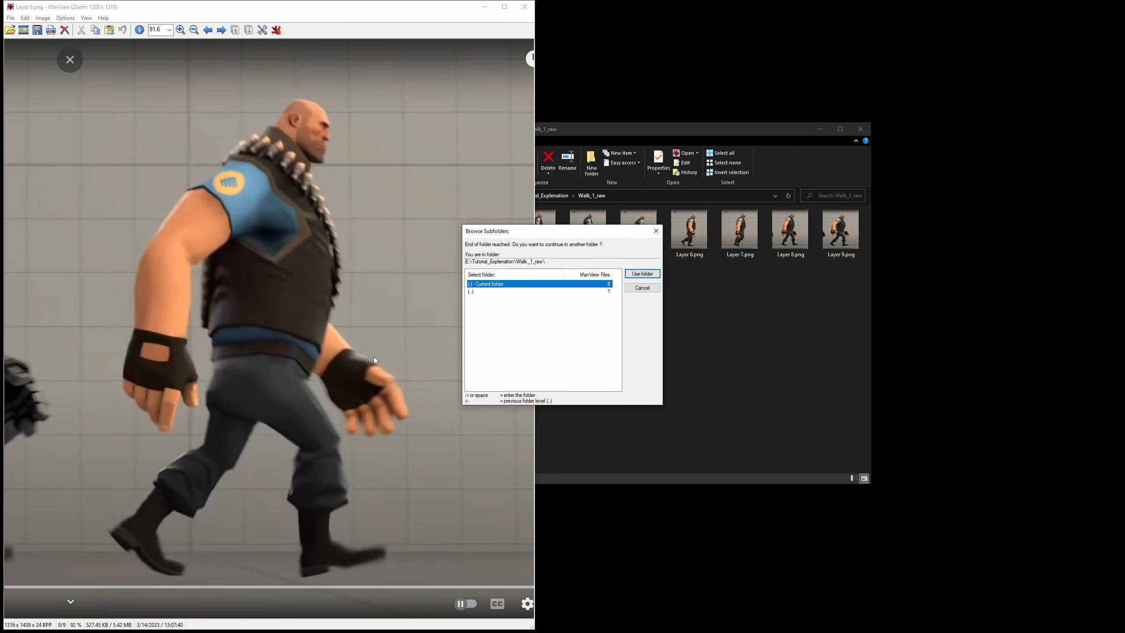
key(Right)
key(Right)
key(Right)
key(Right)
key(Right)
key(Right)
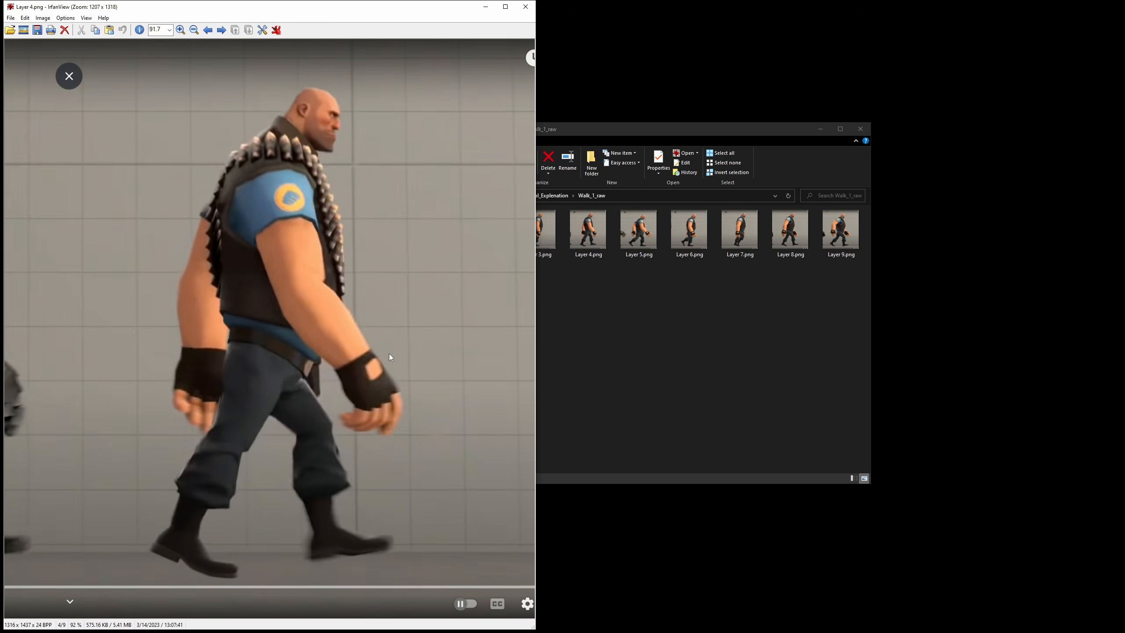
key(Left)
key(Left)
key(Left)
key(Left)
- Close the walk frame and open Layer 1.png from the Punch_1_raw folder
click(527, 7)
key(alt+Up)
key(Up)
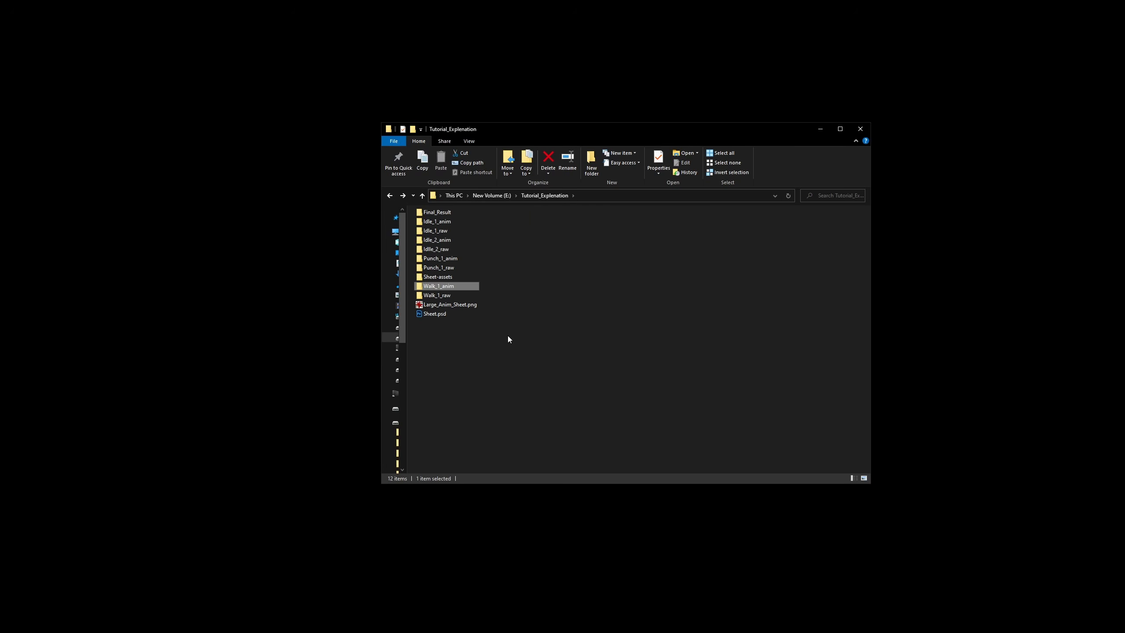
key(Up)
key(Up)
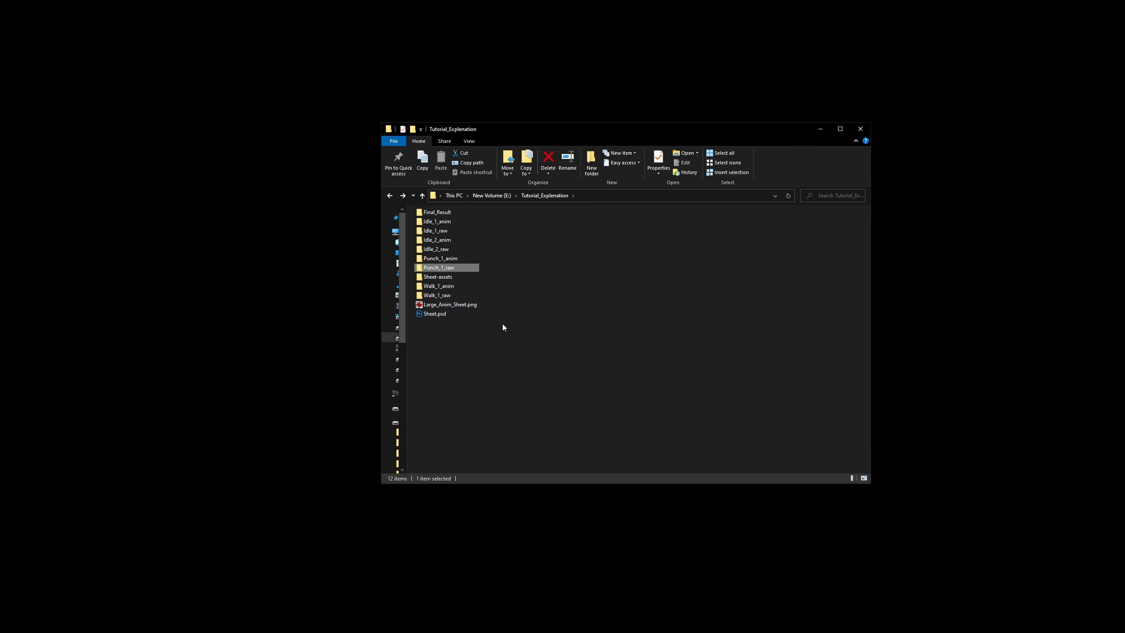
key(Return)
double_click(432, 224)
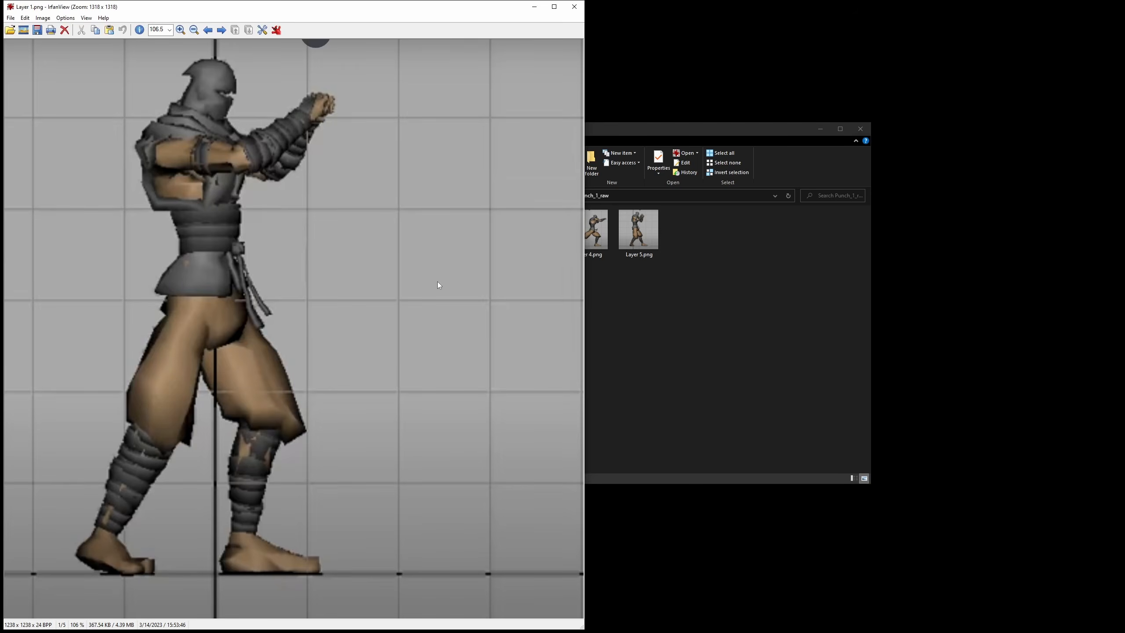
- Browse through the Punch_1_raw frames to examine the poses of the punch sequence
key(Right)
key(Right)
key(Right)
key(Right)
key(Left)
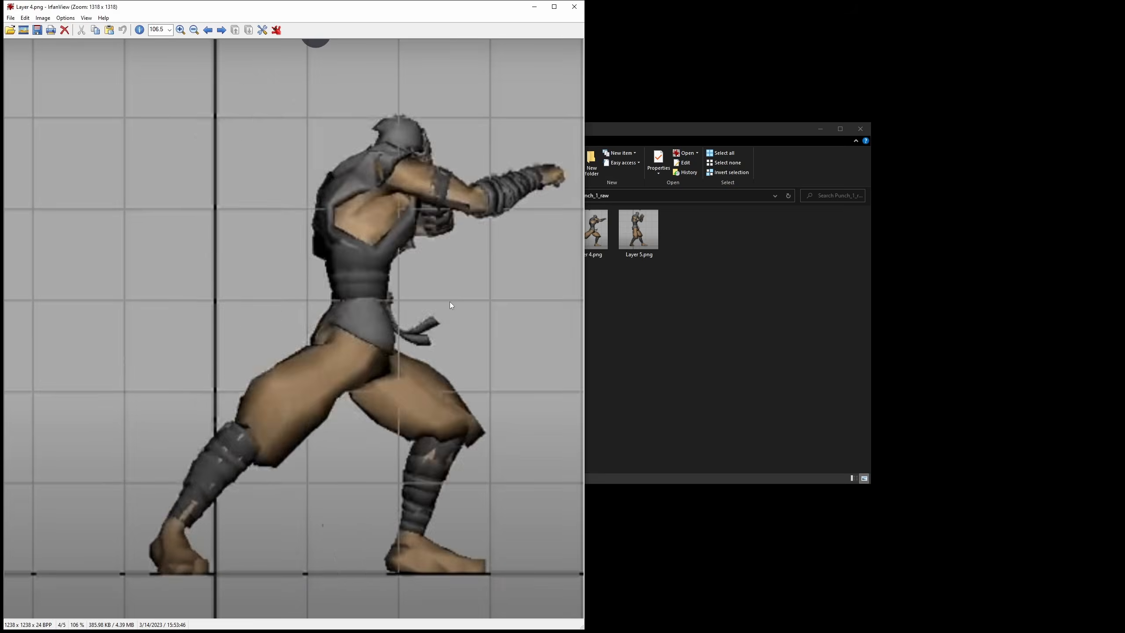
key(Left)
key(Right)
key(Right)
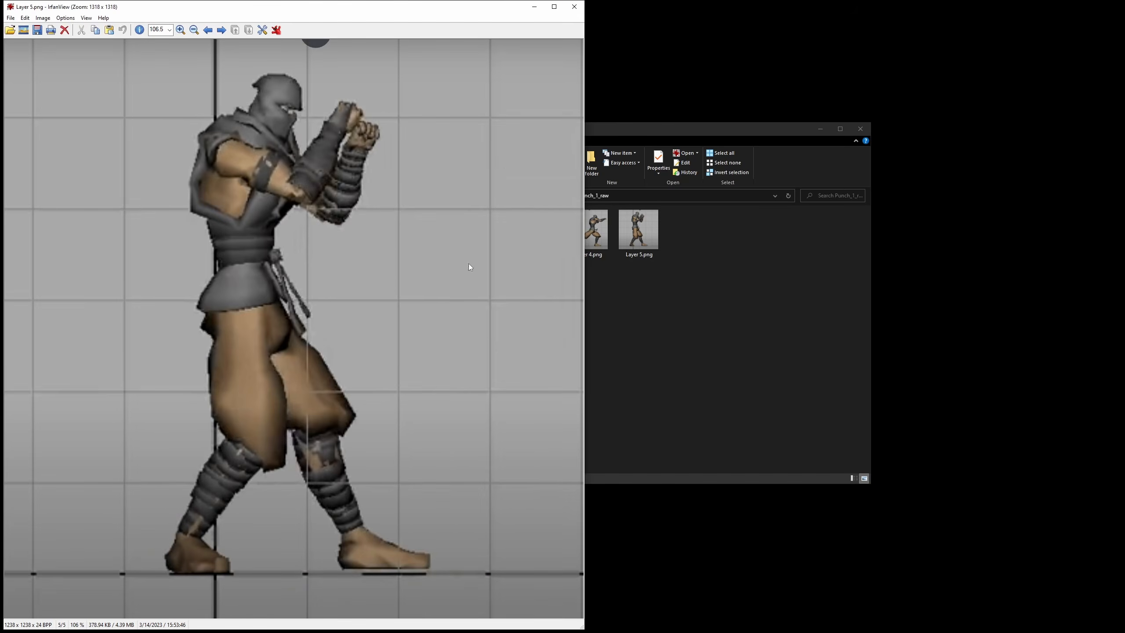
- Close the punch frame and open Layer 1.png from the Idle_1_raw folder
click(582, 10)
key(BackSpace)
key(Up)
key(Up)
key(Up)
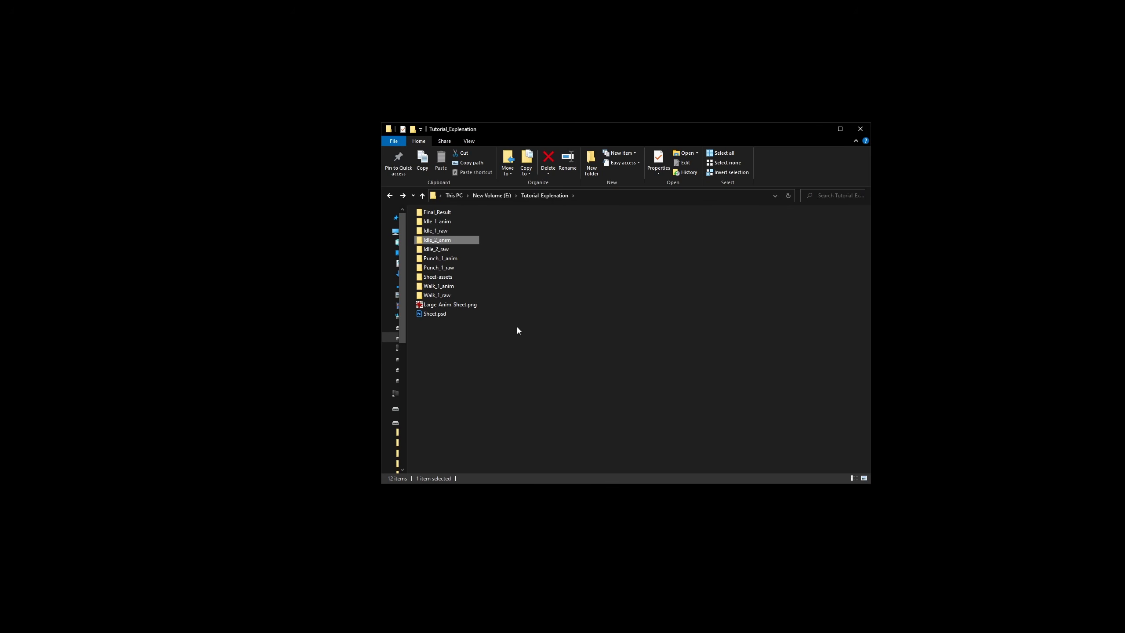
key(Up)
key(Return)
double_click(445, 225)
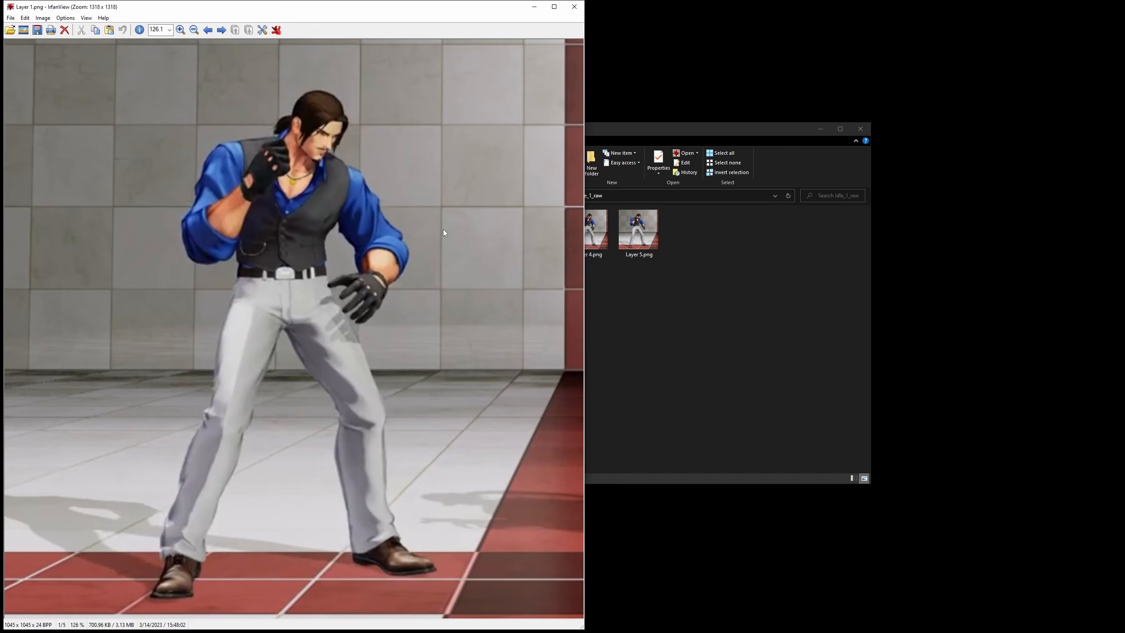
- Step back and forth through the Idle_1_raw frames to compare the idle poses, and close the image viewer
key(Right)
key(Right)
key(Right)
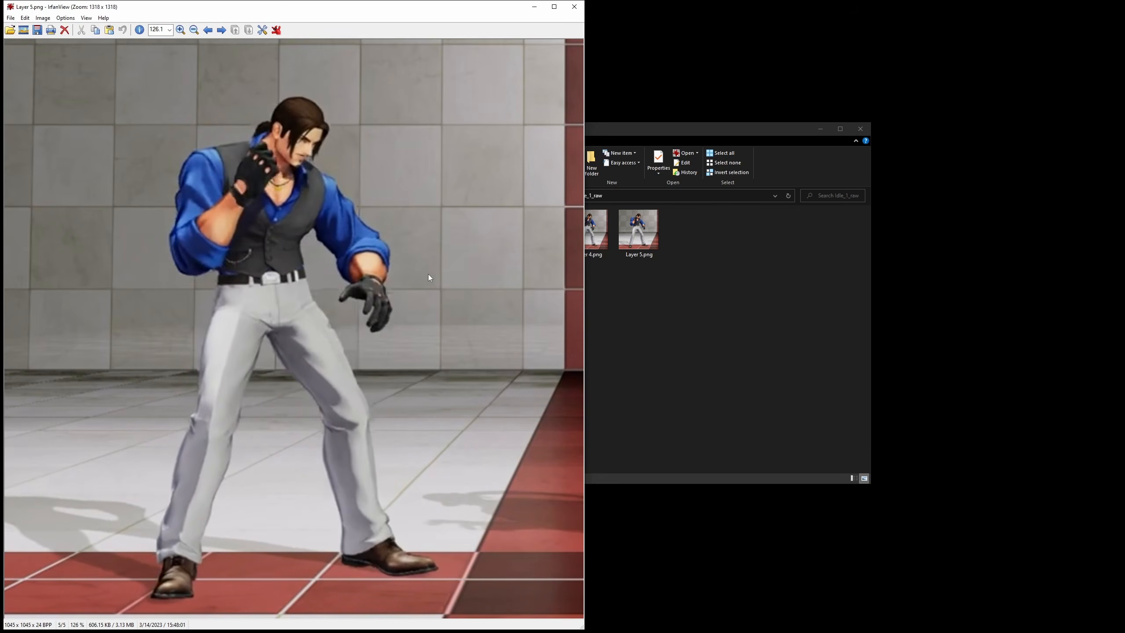
key(Left)
key(Right)
key(Right)
key(Left)
key(Left)
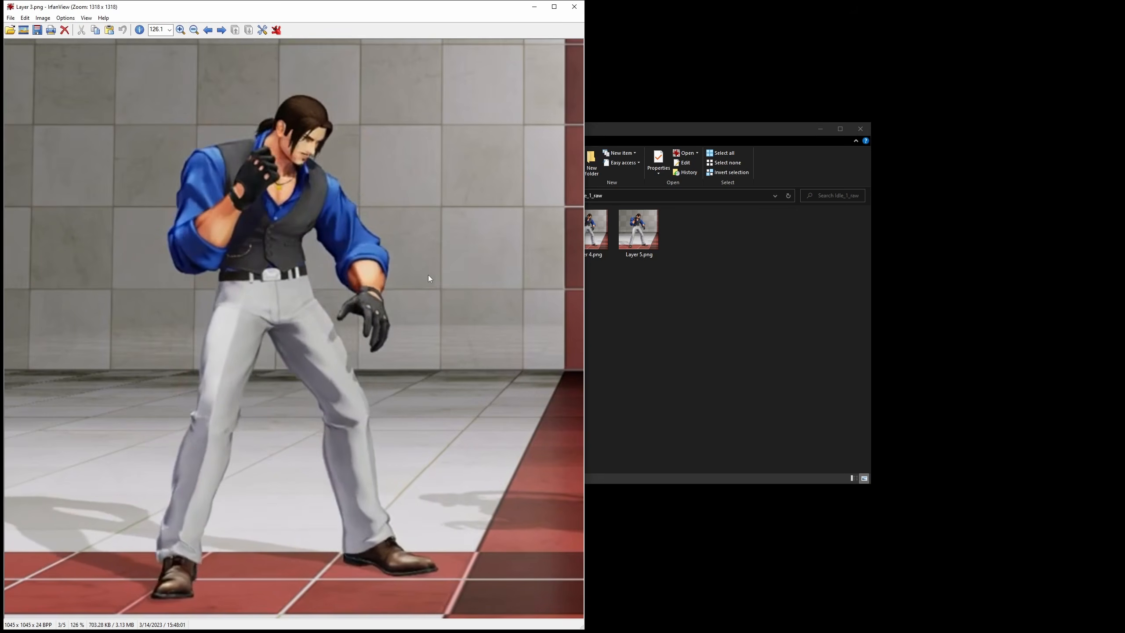
key(Right)
key(Right)
key(Left)
key(Left)
key(Left)
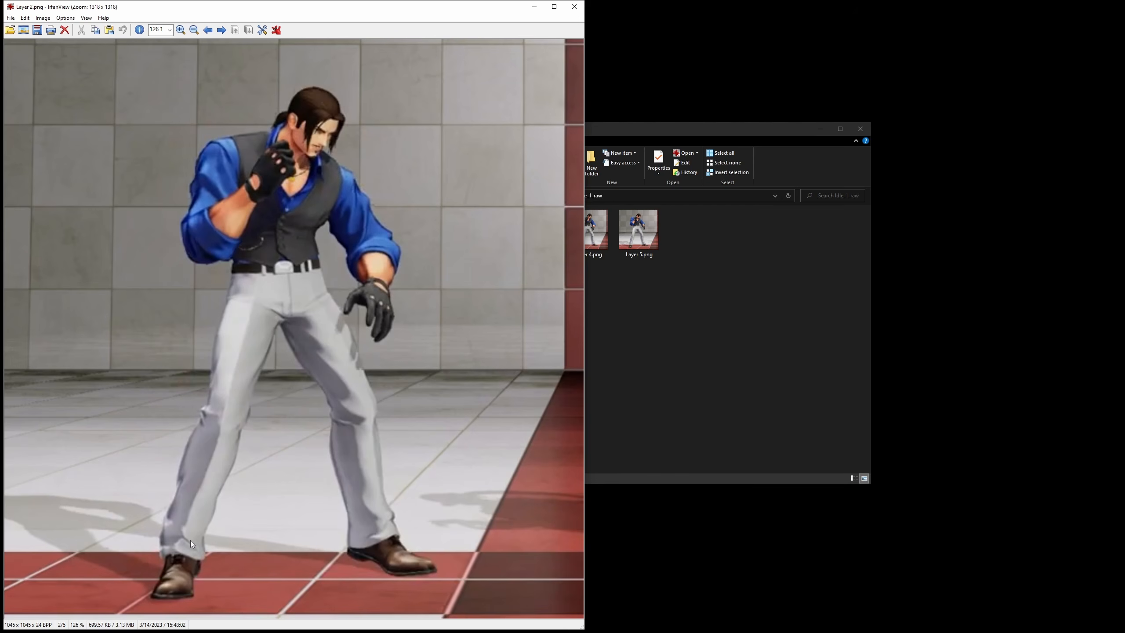
click(574, 7)
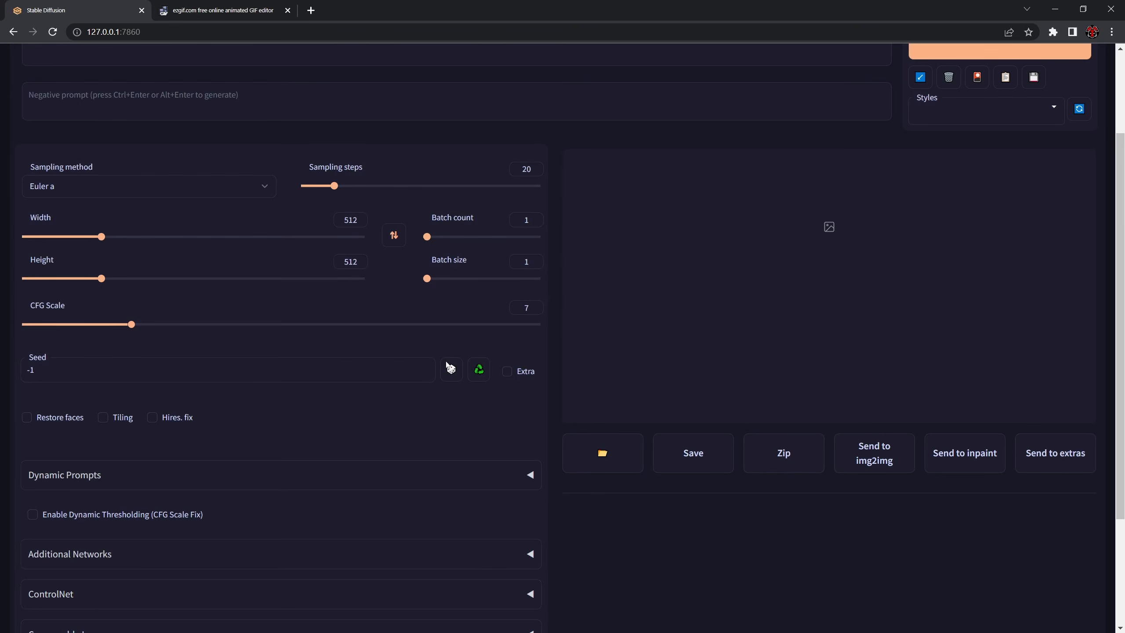
- In the Stable Diffusion web UI, expand the ControlNet section and enter the txt2img prompt "character"
scroll(346, 385, down, 3)
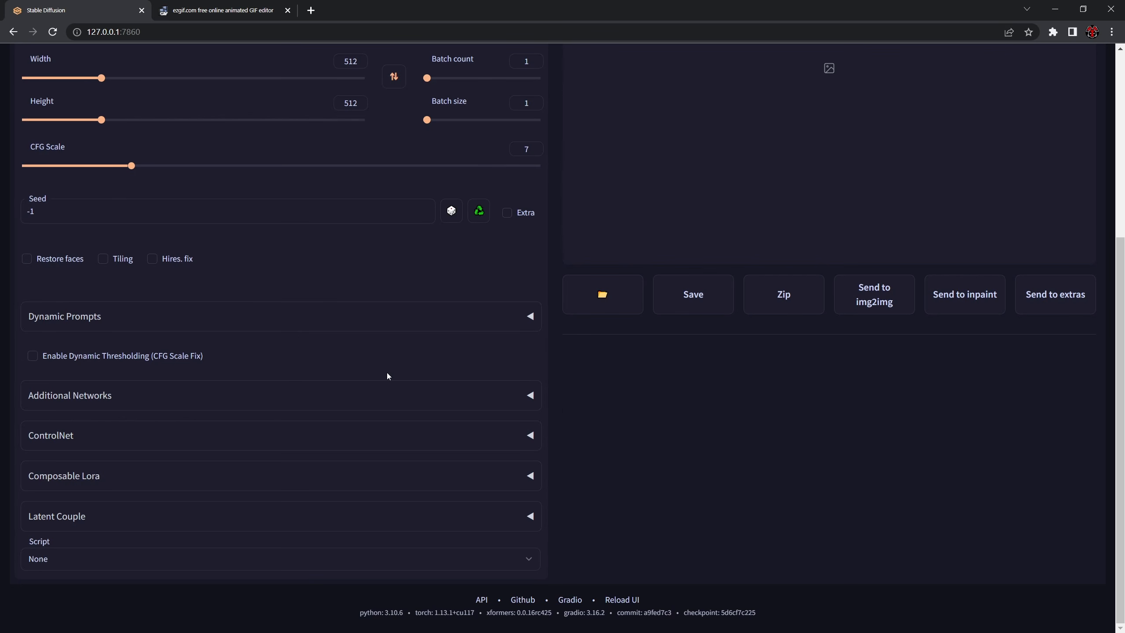
click(478, 438)
scroll(607, 474, up, 6)
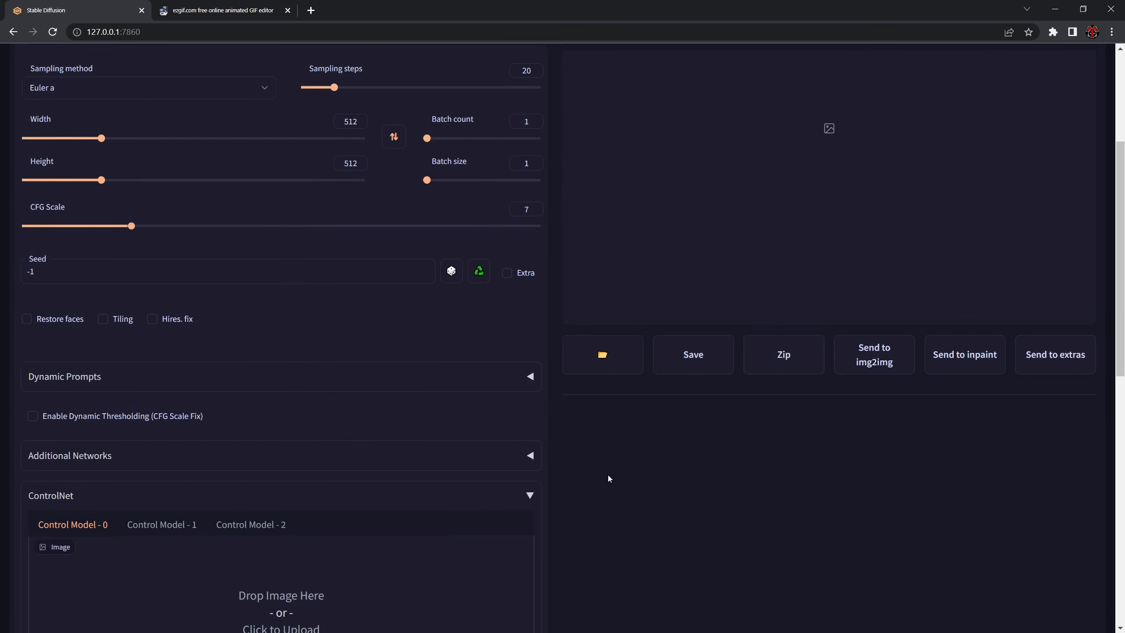
click(207, 155)
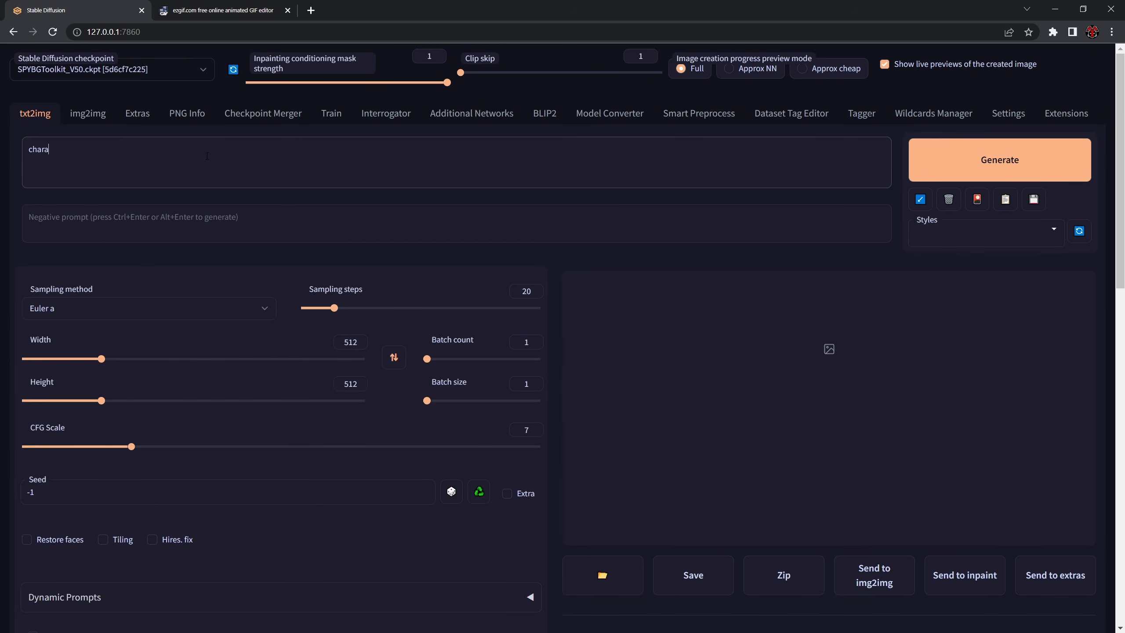
- Load an Idle_1_raw frame of the blue-shirted fighter into Control Model - 0 and enable that ControlNet unit
scroll(263, 410, down, 8)
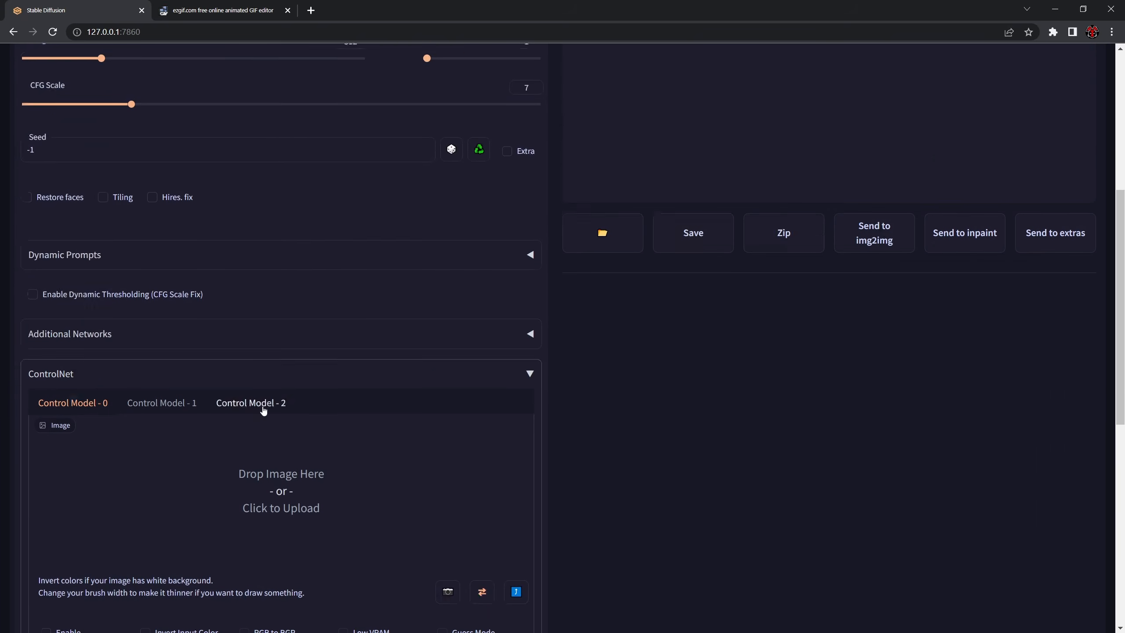
drag(1124, 248, 292, 403)
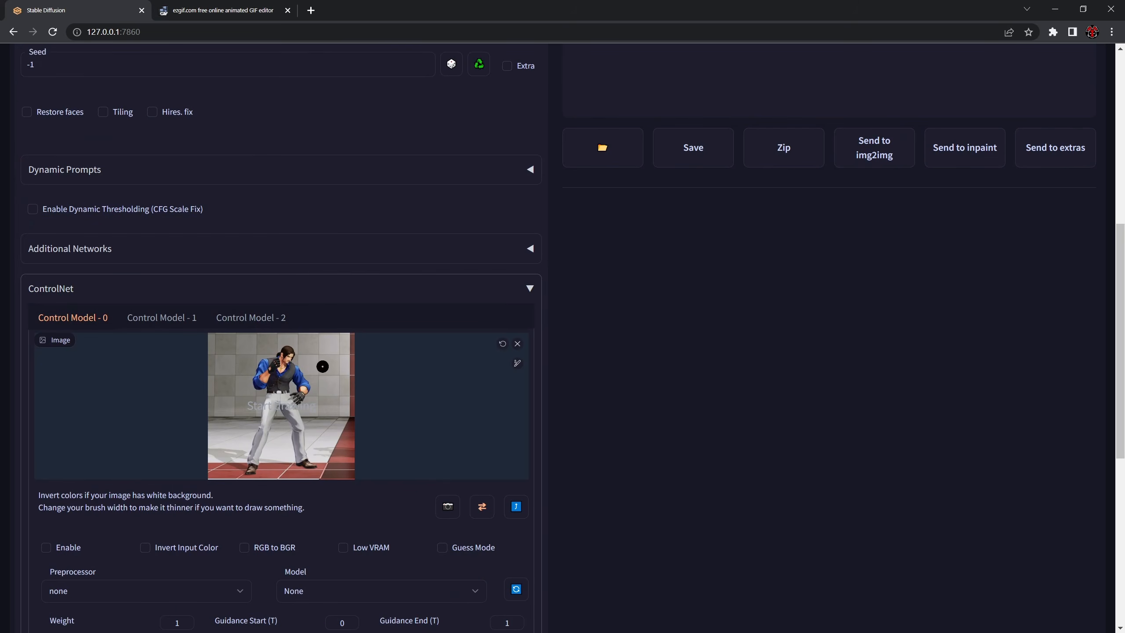
scroll(158, 436, down, 3)
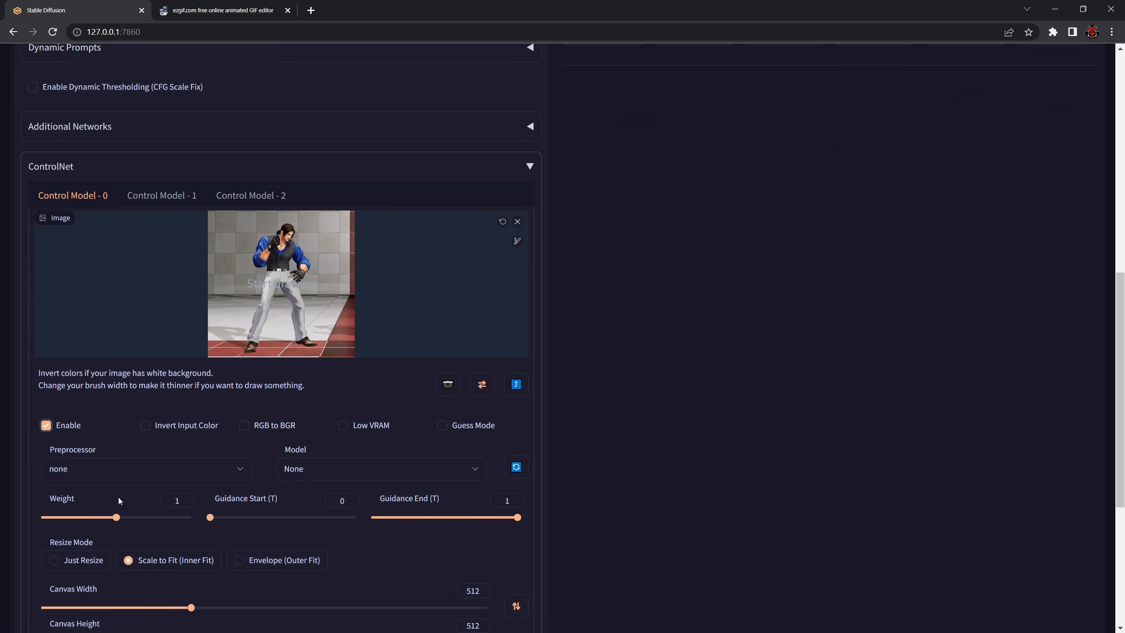
- Set Control Model - 0 to the openpose preprocessor and the control_openpose-fp16 [9ca67cc5] model
click(120, 469)
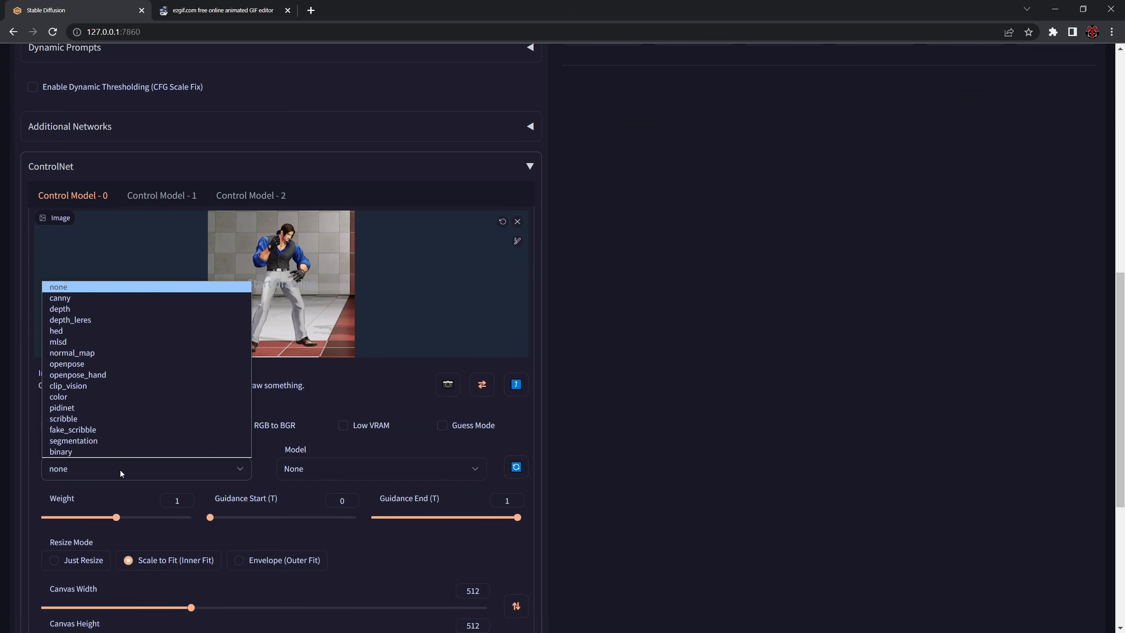
click(98, 363)
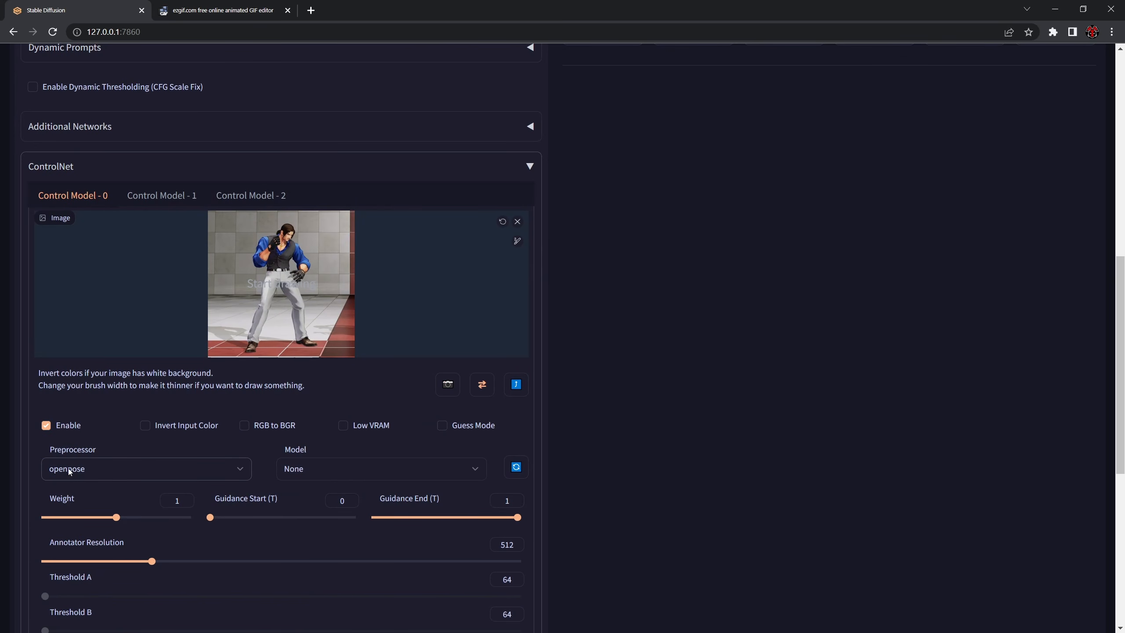
click(312, 472)
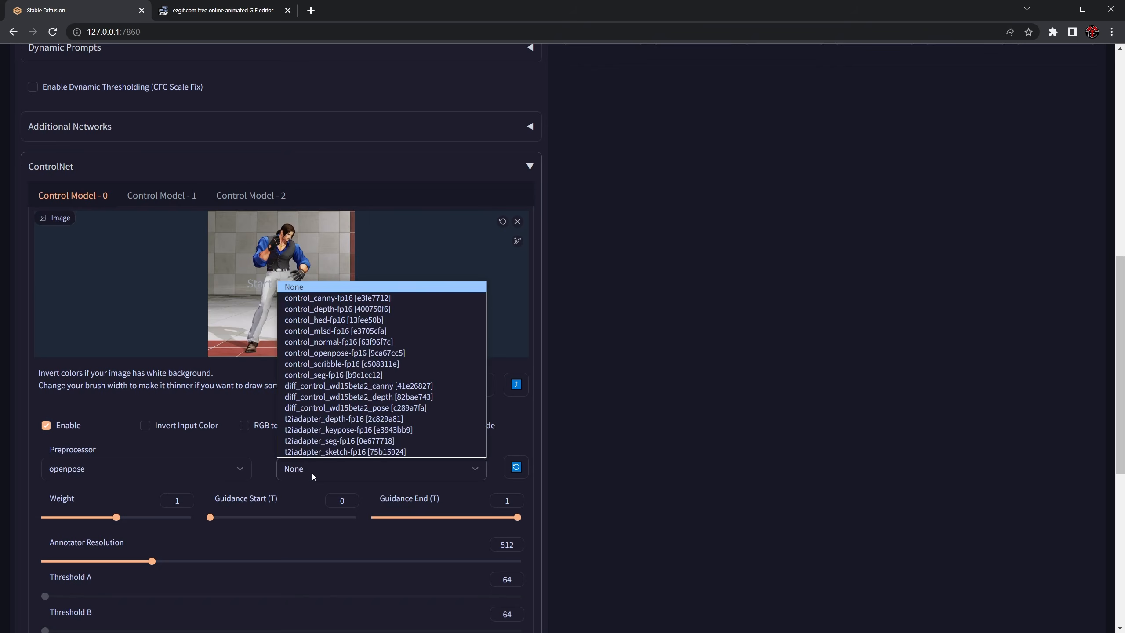
click(385, 353)
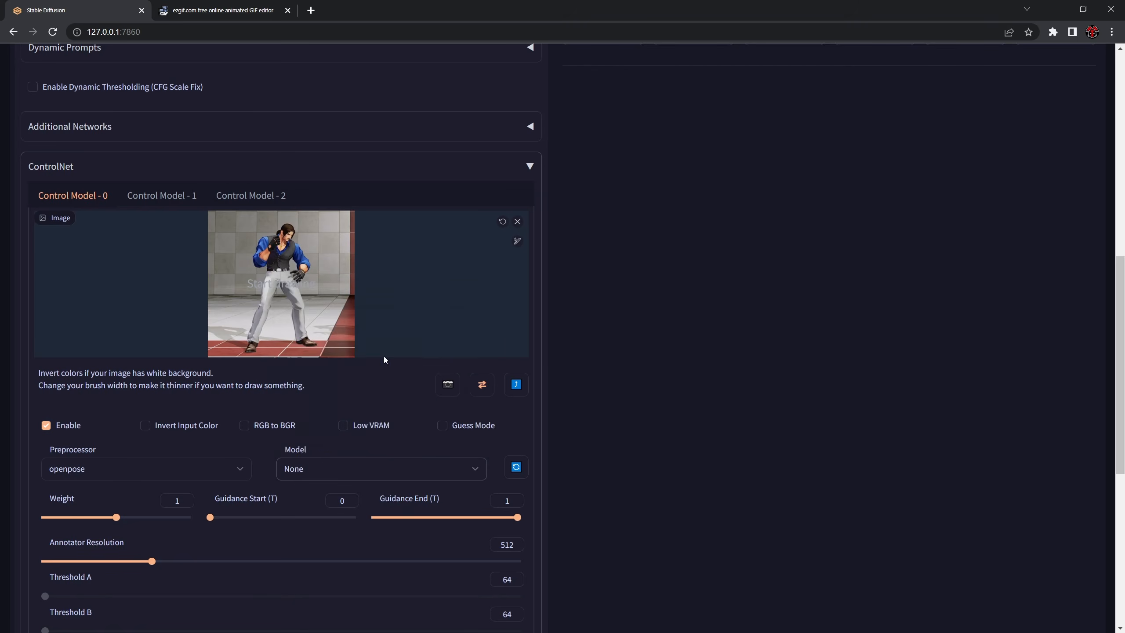
- Set the width and height to 768 and the sampling steps to 4, and generate the image
scroll(367, 407, up, 8)
scroll(299, 249, up, 1)
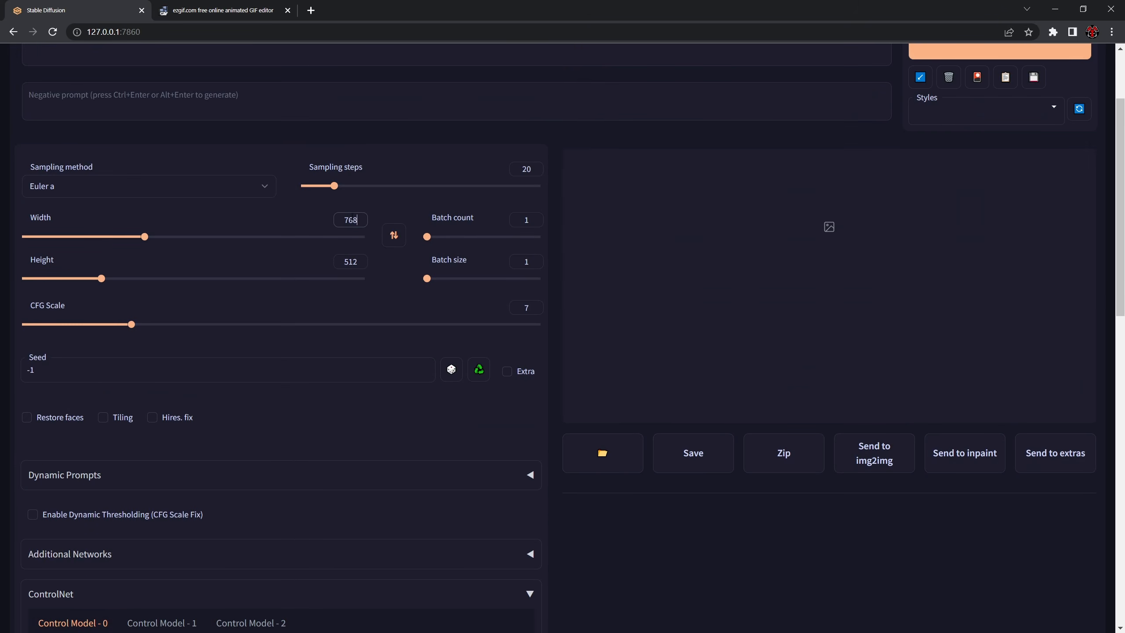
key(Tab)
scroll(423, 174, up, 3)
key(ctrl+Return)
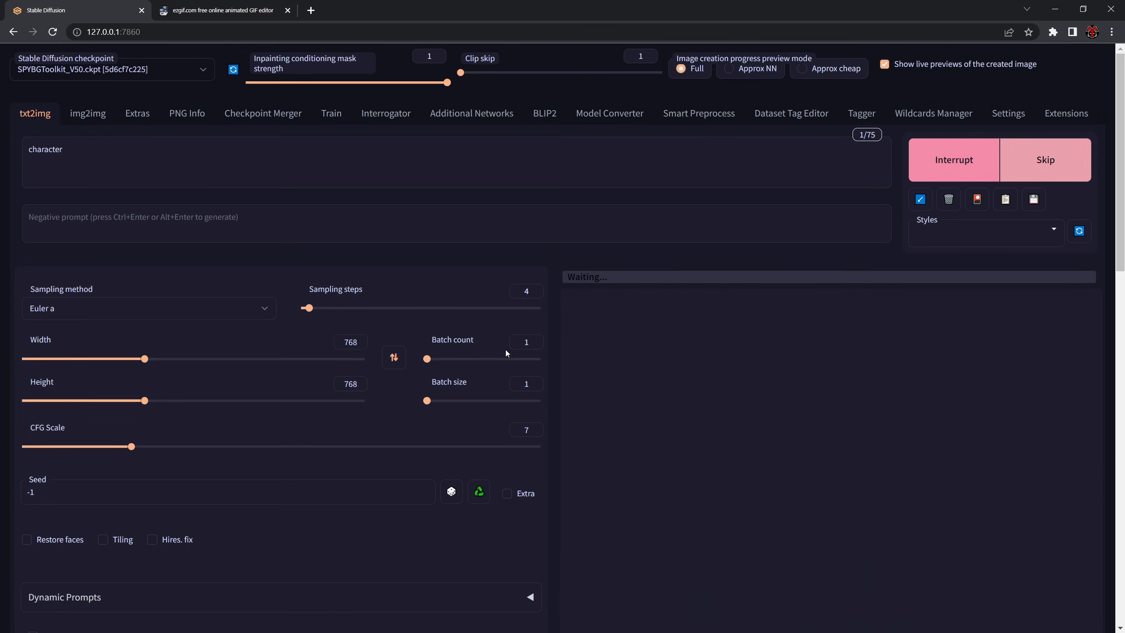
- Enlarge the openpose skeleton image in the generated results
scroll(505, 351, down, 7)
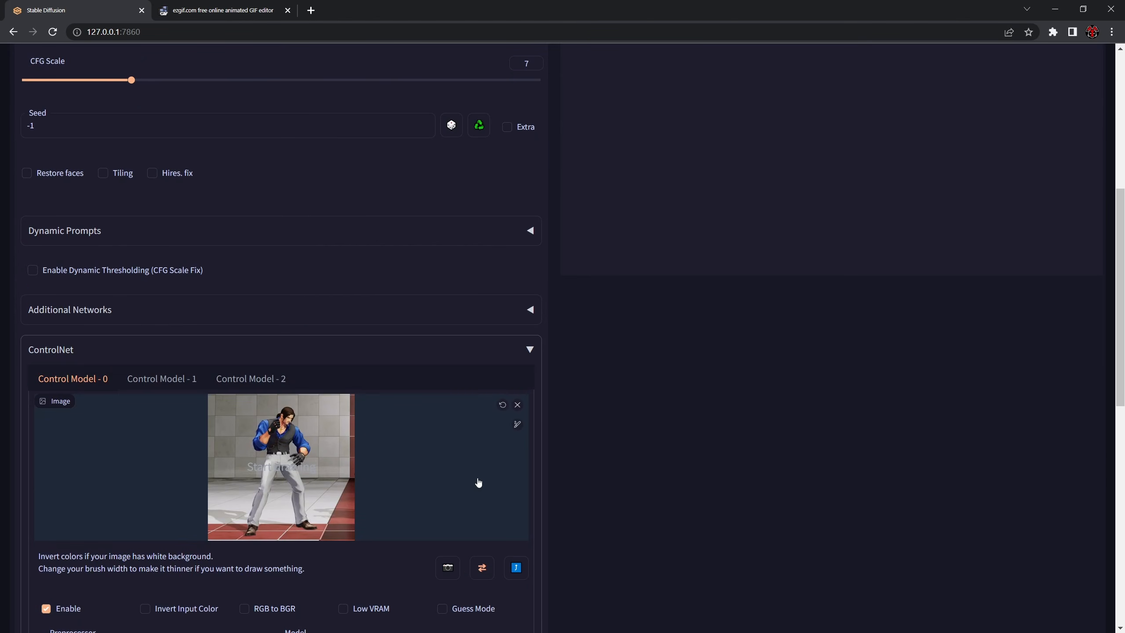
scroll(325, 505, up, 5)
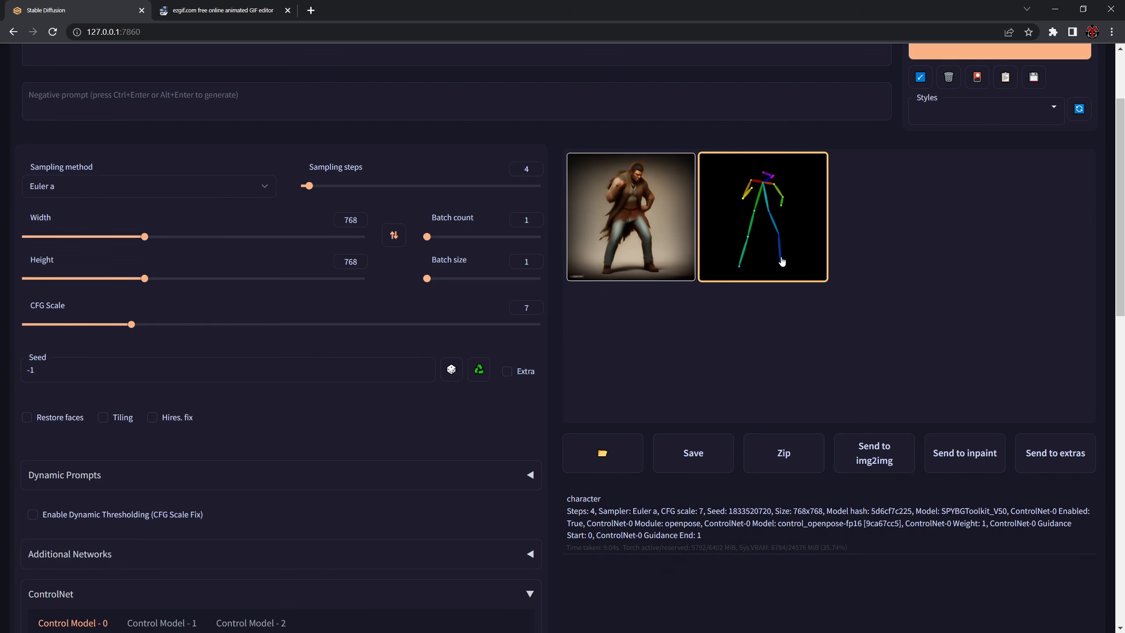
click(781, 261)
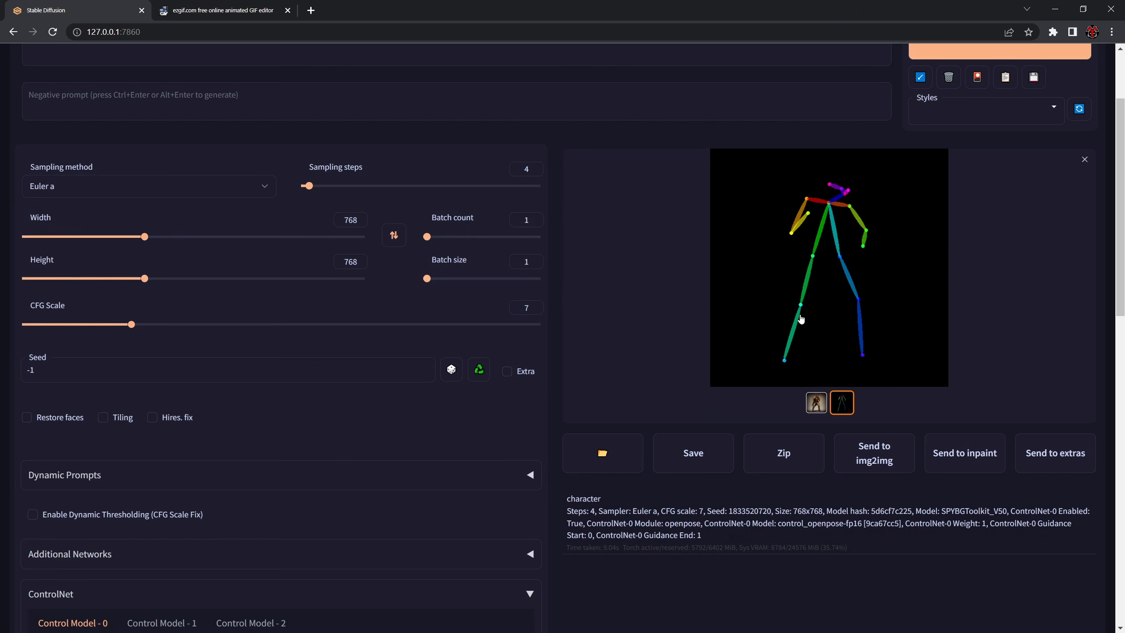
right_click(823, 252)
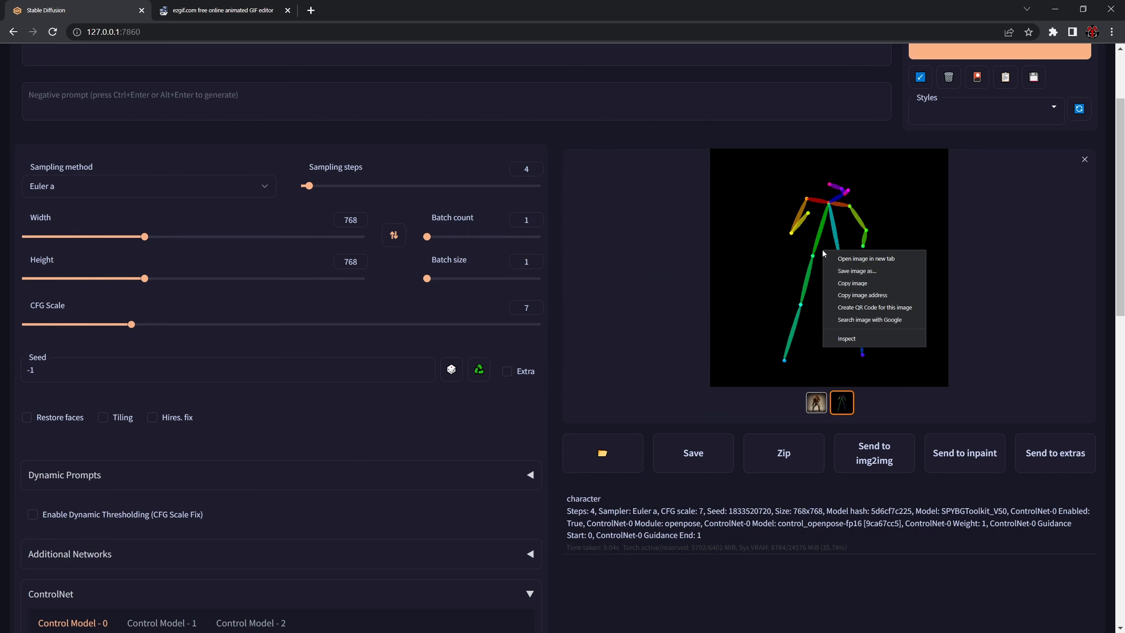
click(666, 254)
click(692, 293)
- Replace the Control Model - 0 image with another raw idle frame of the blue-shirted fighter
scroll(563, 473, down, 5)
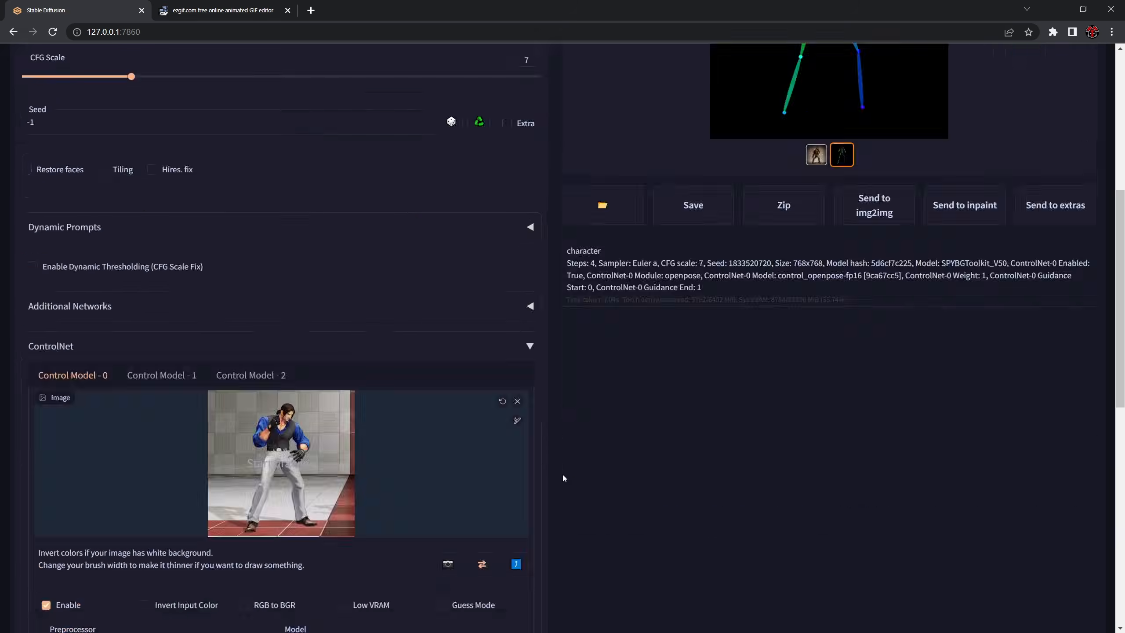
scroll(563, 477, down, 1)
click(517, 343)
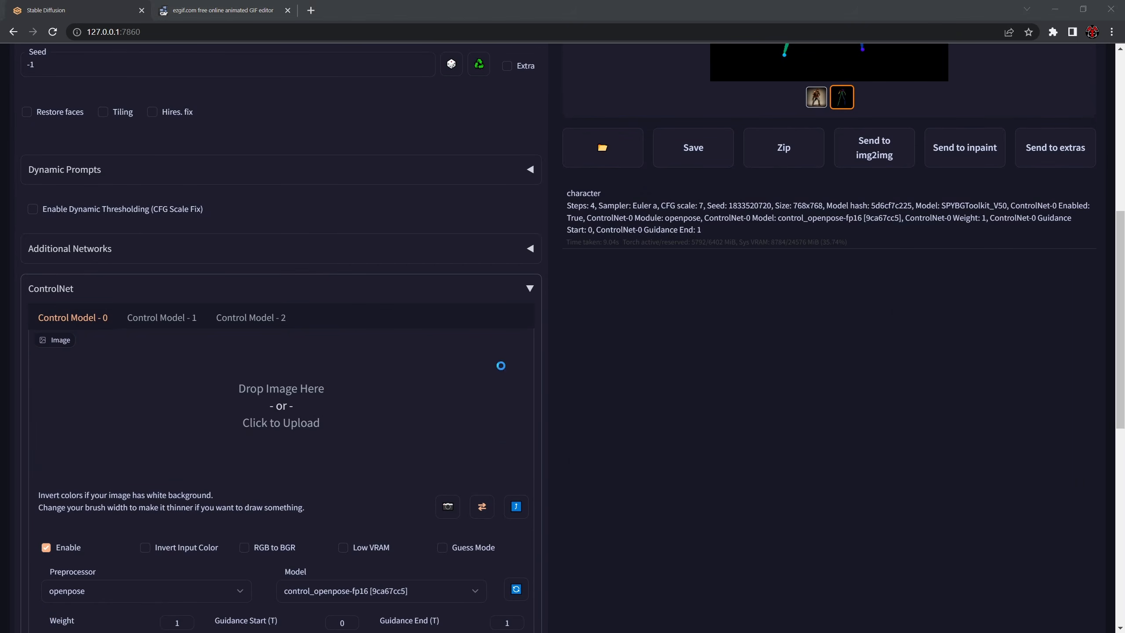
click(501, 365)
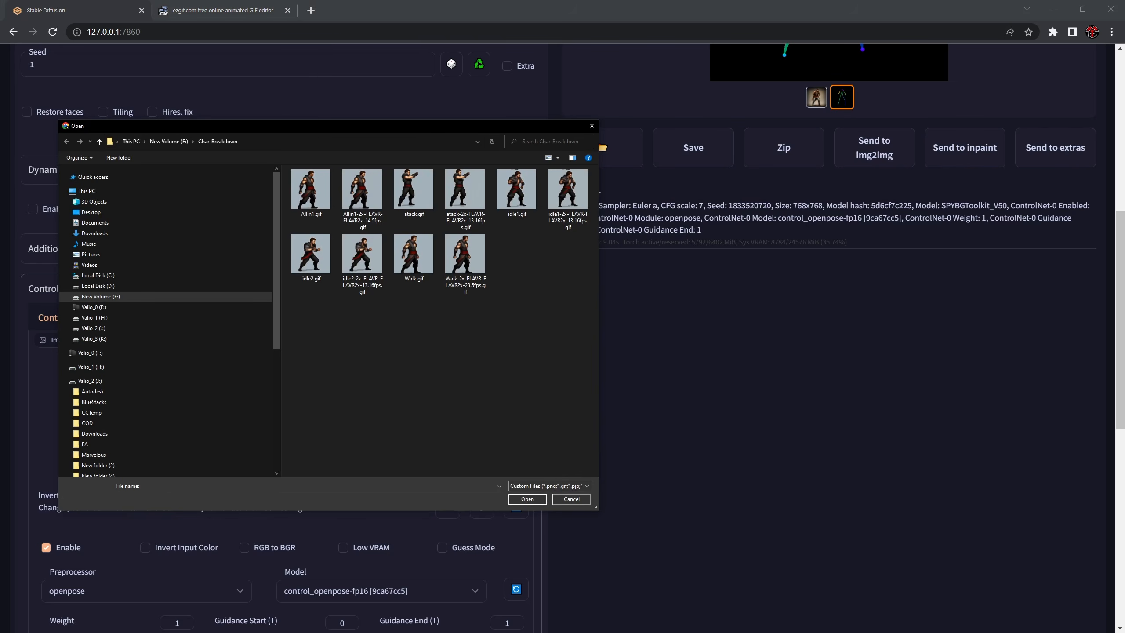
click(289, 141)
text(E:\Tutorial_Explenation\Idle_1_raw)
key(Return)
double_click(369, 194)
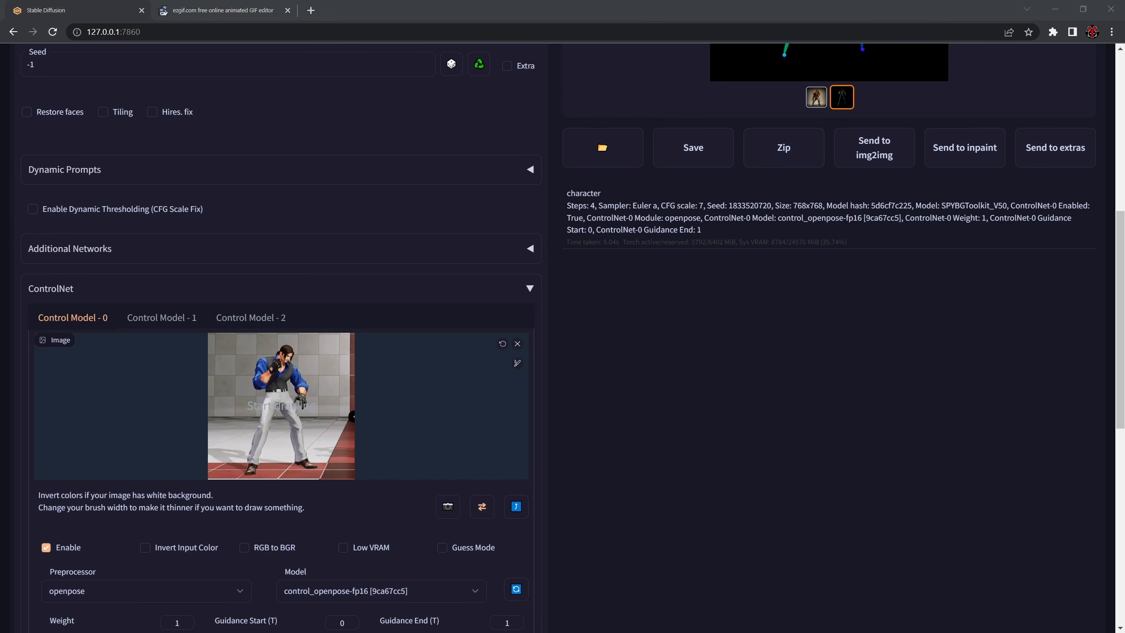
- View the openpose skeleton frames 01.png to 05.png of the Idle_1_anim folder in IrfanView and compare their poses, then close the viewer
double_click(504, 231)
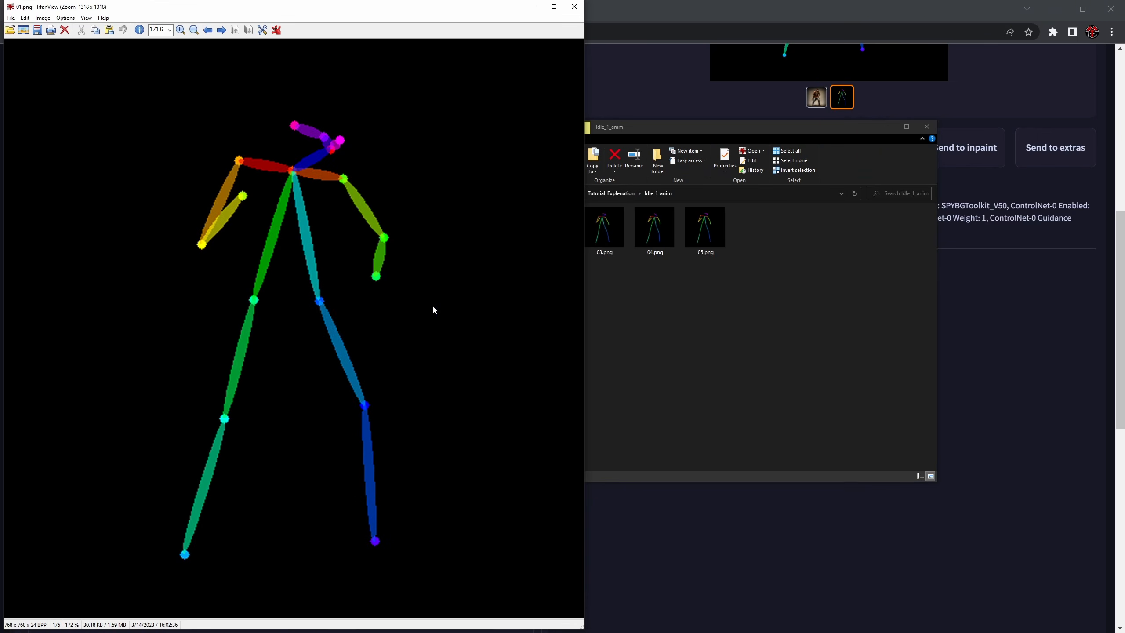
scroll(403, 281, down, 4)
scroll(400, 300, up, 1)
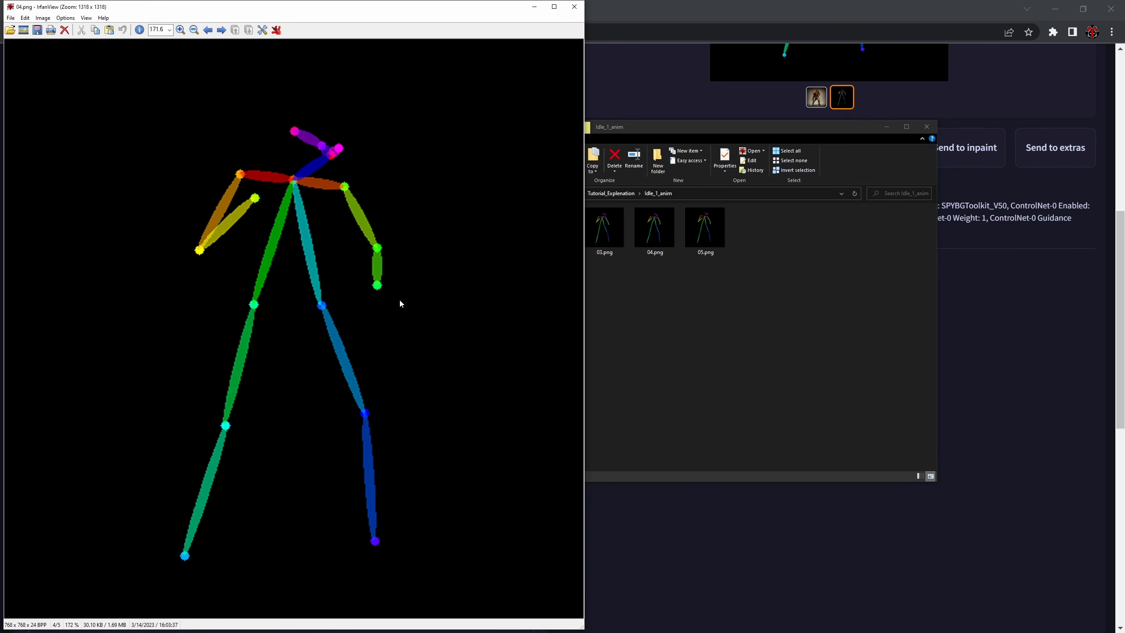
scroll(400, 304, down, 2)
key(Escape)
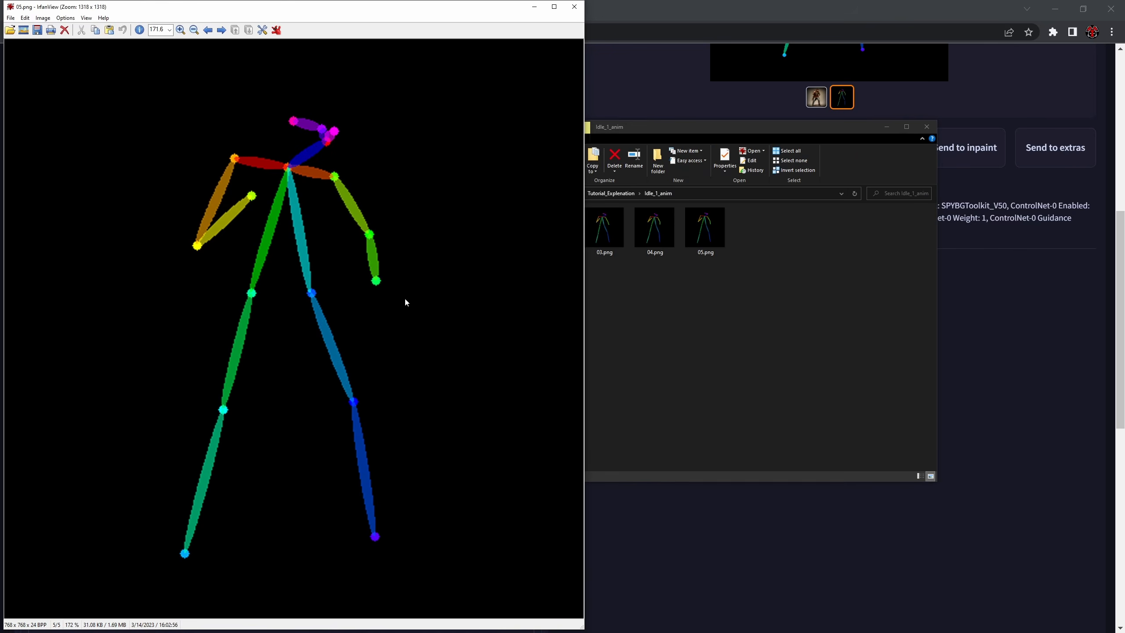
scroll(405, 299, up, 2)
scroll(405, 299, down, 2)
scroll(405, 299, up, 2)
scroll(405, 298, down, 2)
scroll(406, 301, up, 3)
scroll(405, 299, down, 1)
scroll(404, 298, up, 2)
scroll(405, 298, down, 2)
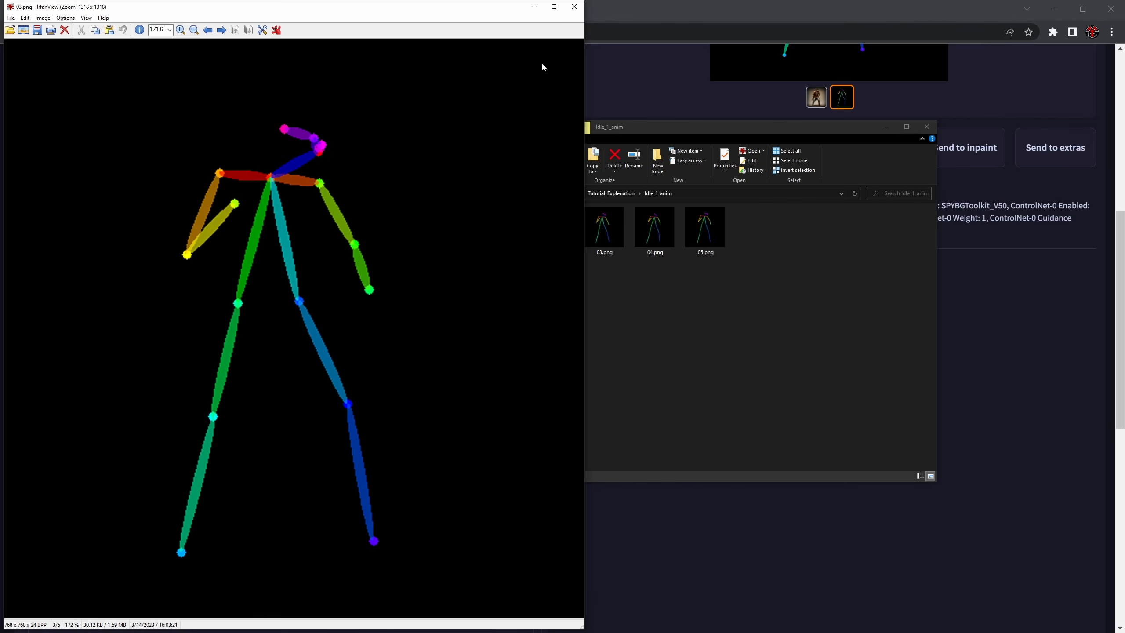
click(574, 7)
drag(690, 316, 743, 387)
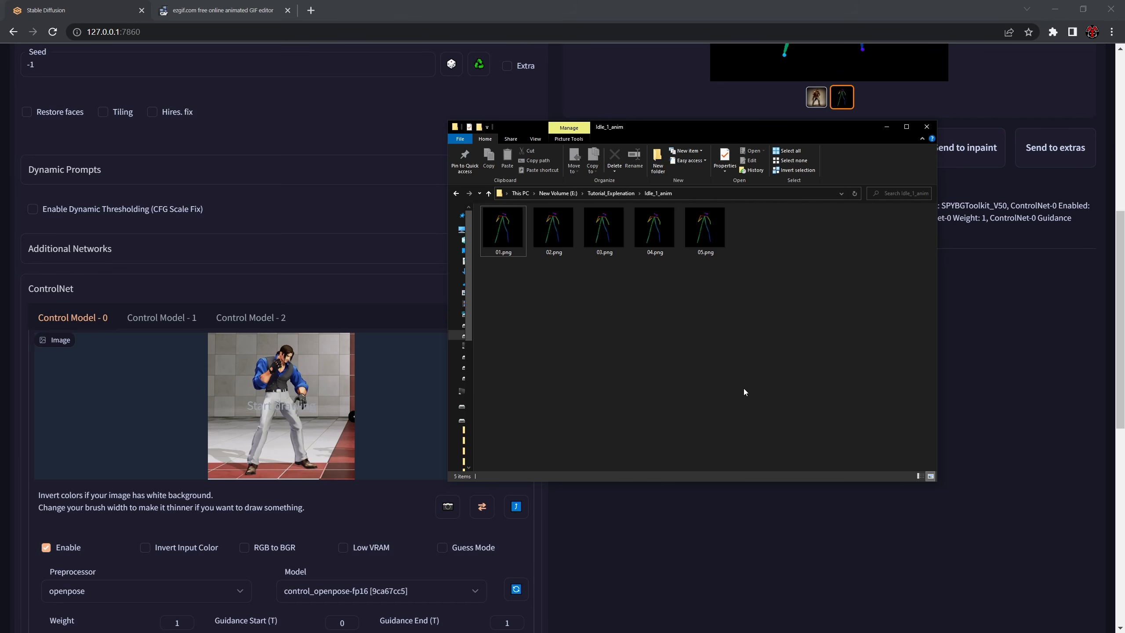
- Open the Walk_1_anim folder inside Tutorial_Explenation and select the skeleton frame 01.png
drag(743, 130, 1124, 170)
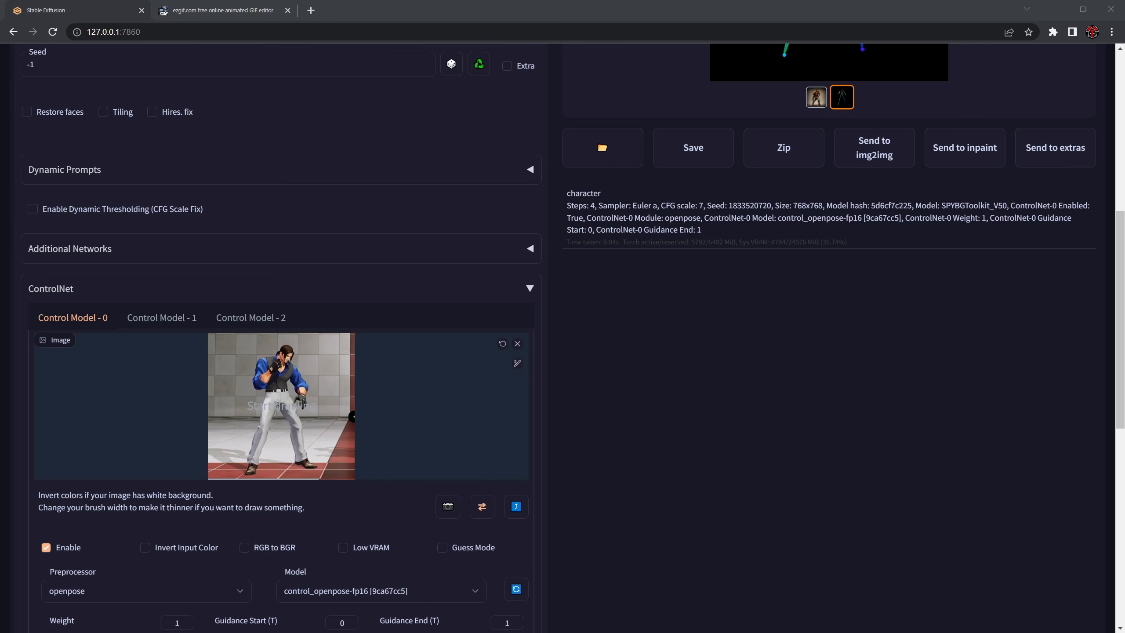
drag(1124, 143, 780, 146)
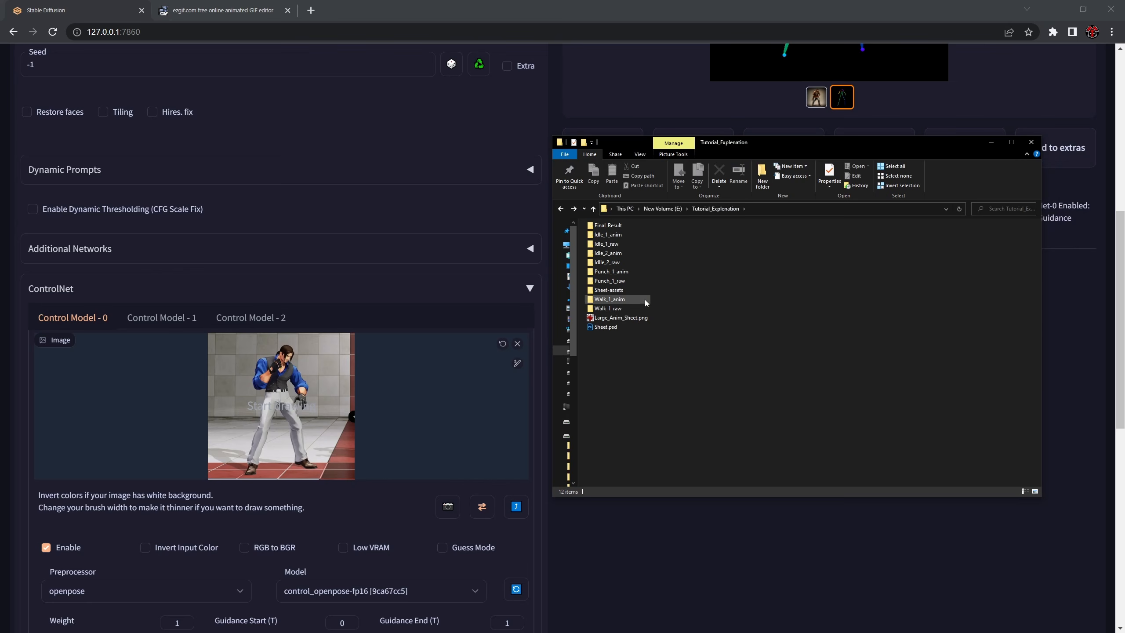
double_click(609, 310)
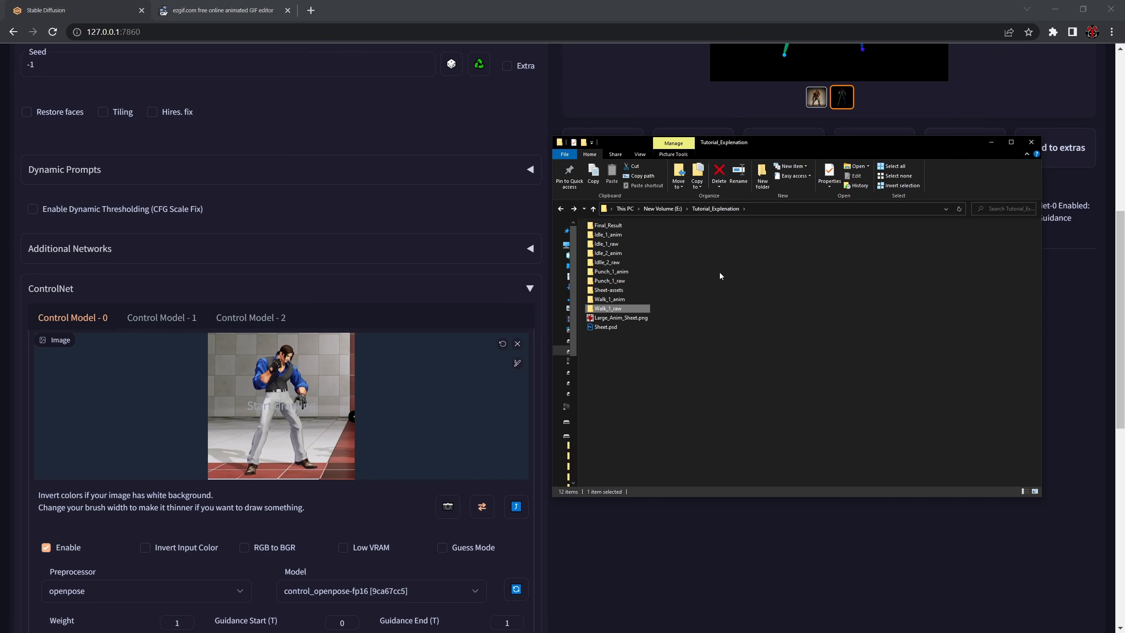
click(611, 271)
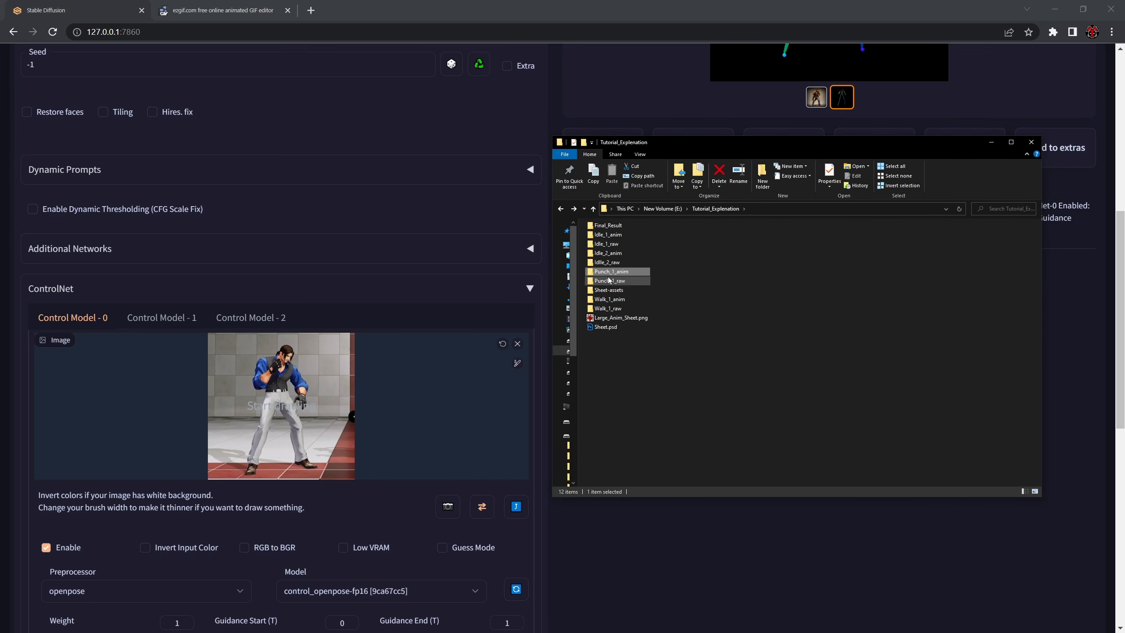
click(793, 314)
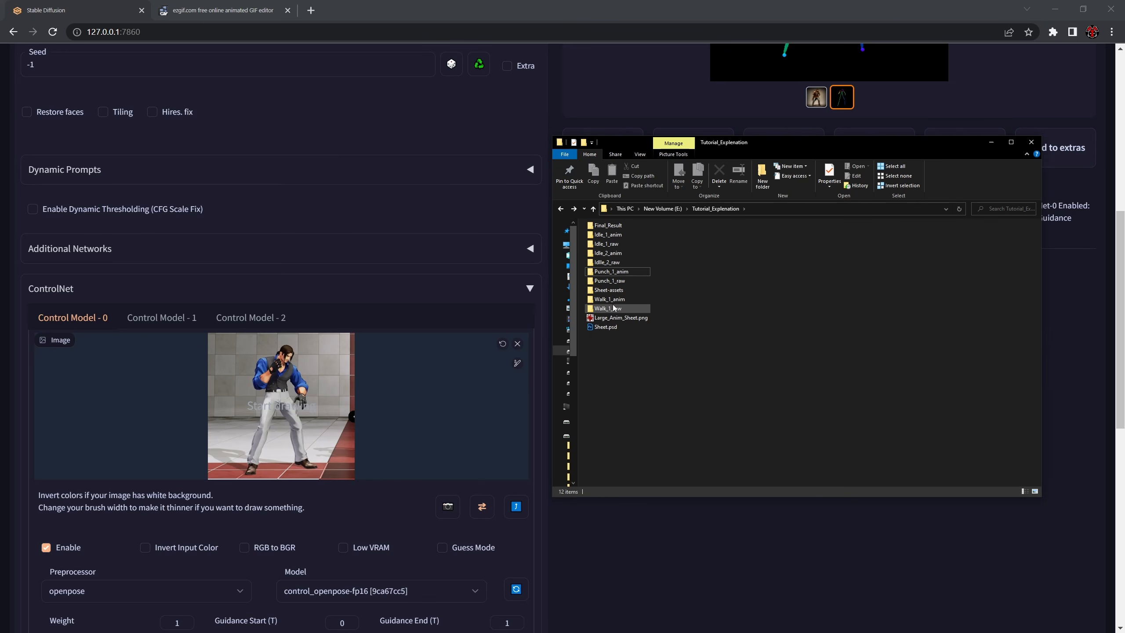
double_click(610, 299)
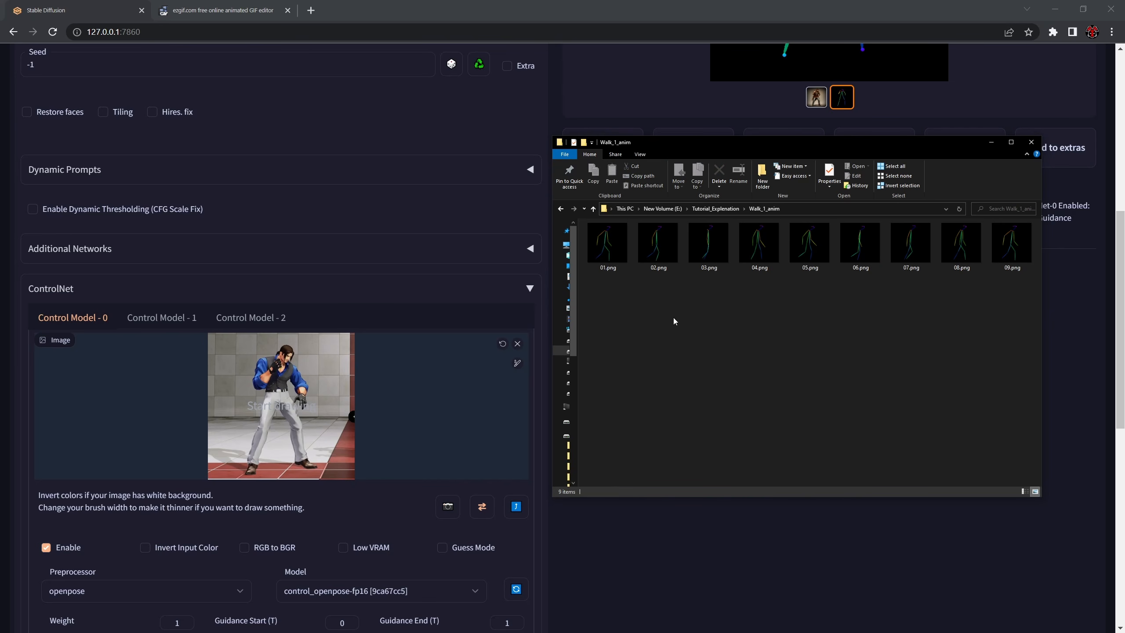
click(596, 238)
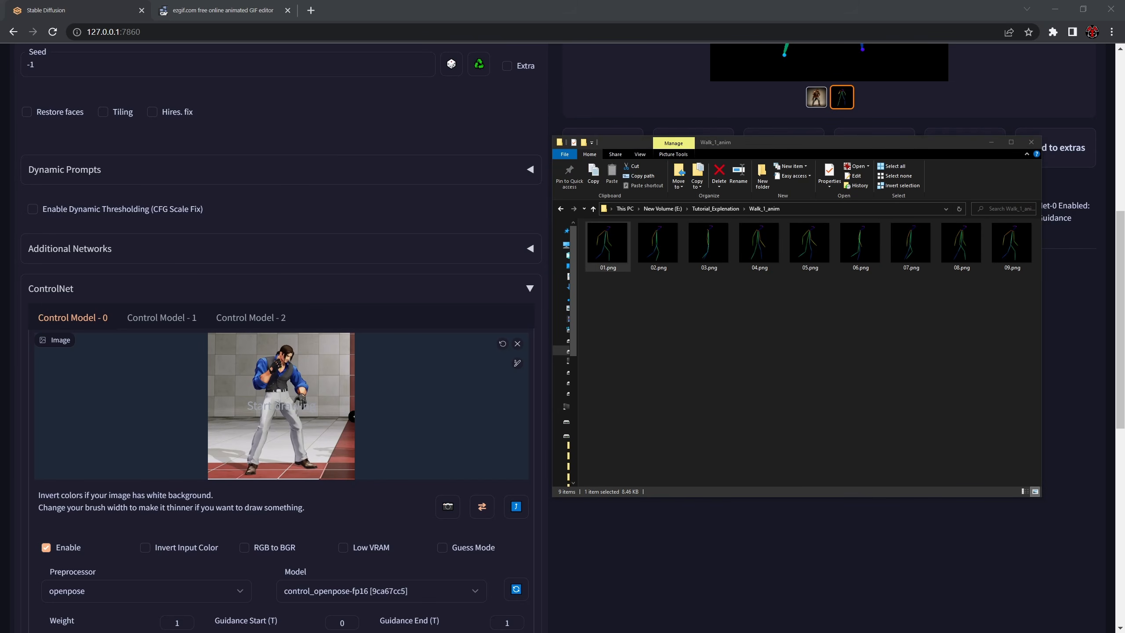
- Calculate 768 × 5 in Calculator
drag(1124, 240, 720, 230)
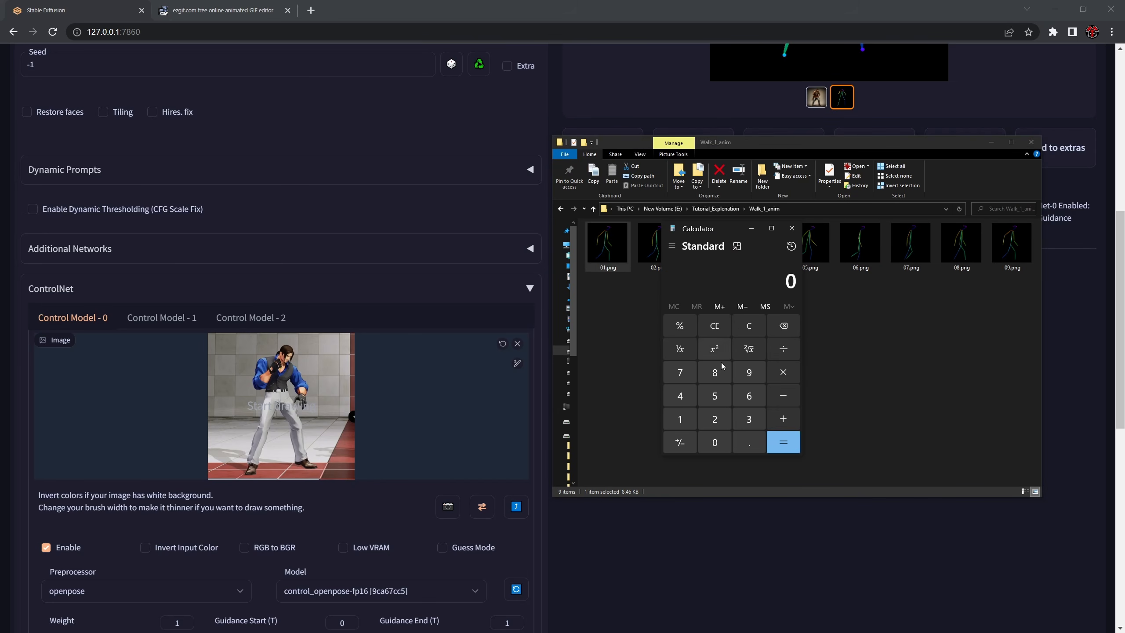
click(681, 376)
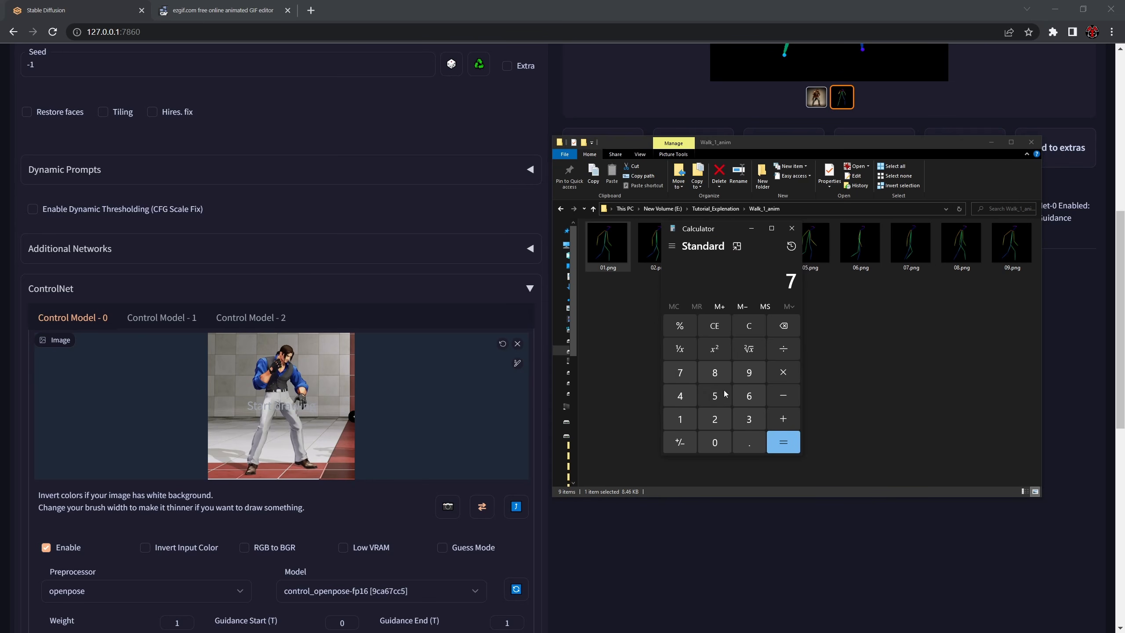
click(749, 396)
click(714, 373)
click(787, 378)
click(714, 395)
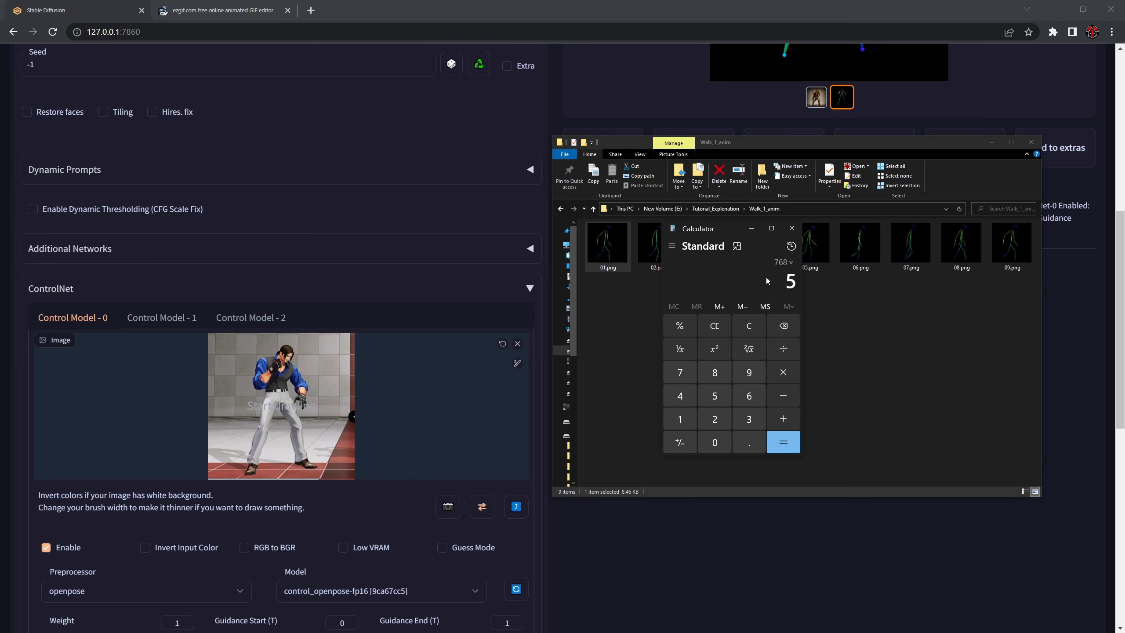
click(796, 438)
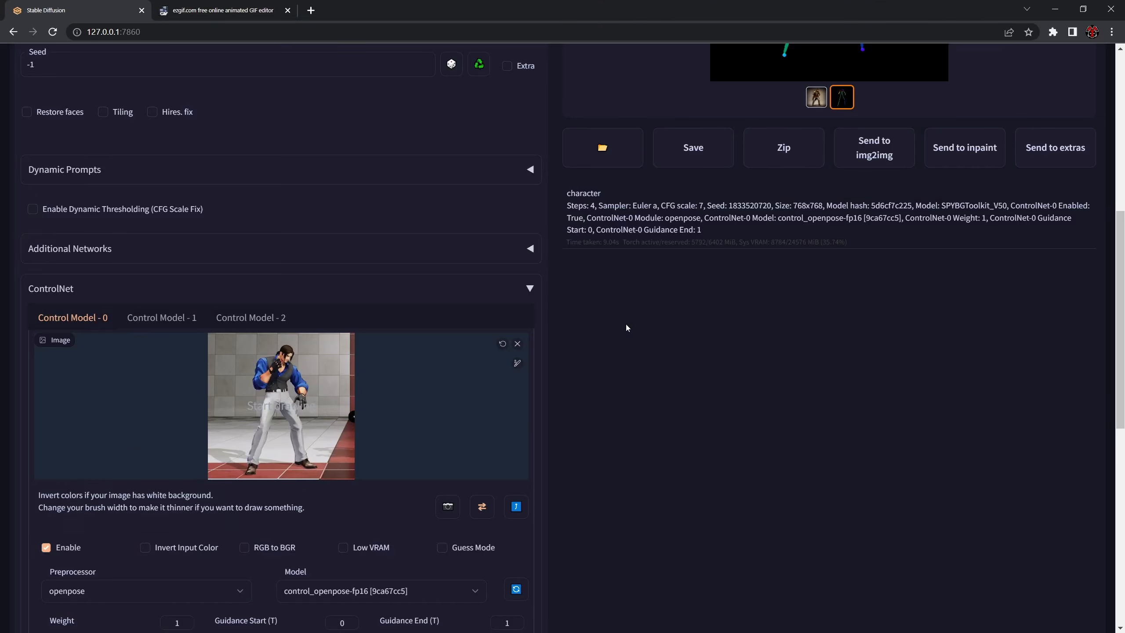
- Compare the generated character image with its openpose skeleton in the Stable Diffusion results
scroll(784, 390, up, 4)
scroll(783, 392, down, 3)
scroll(724, 321, up, 6)
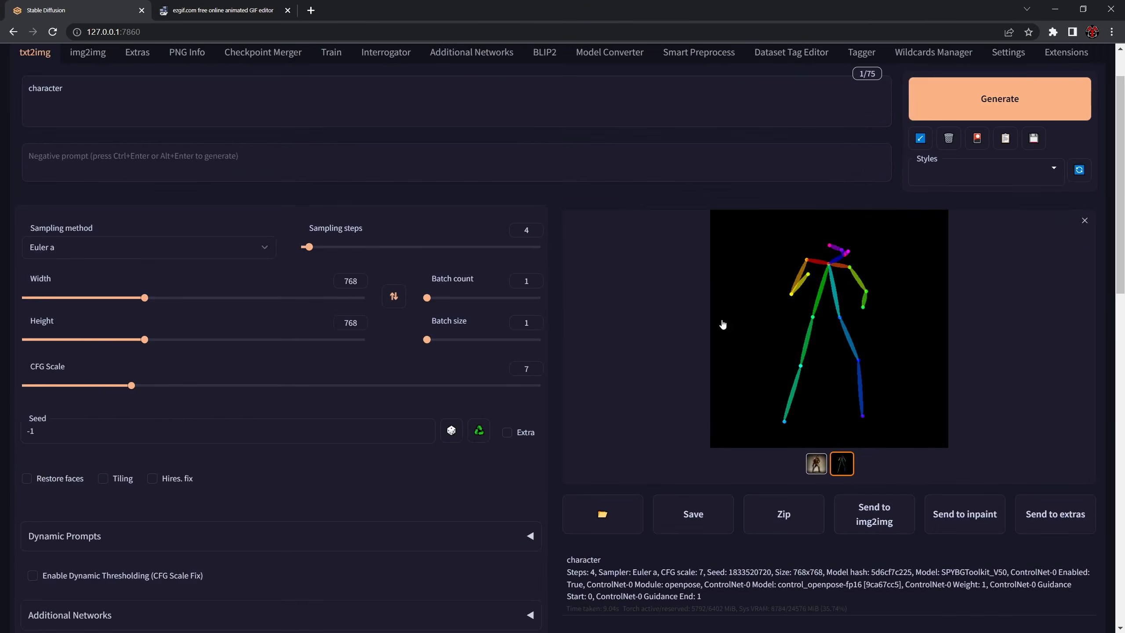
click(817, 464)
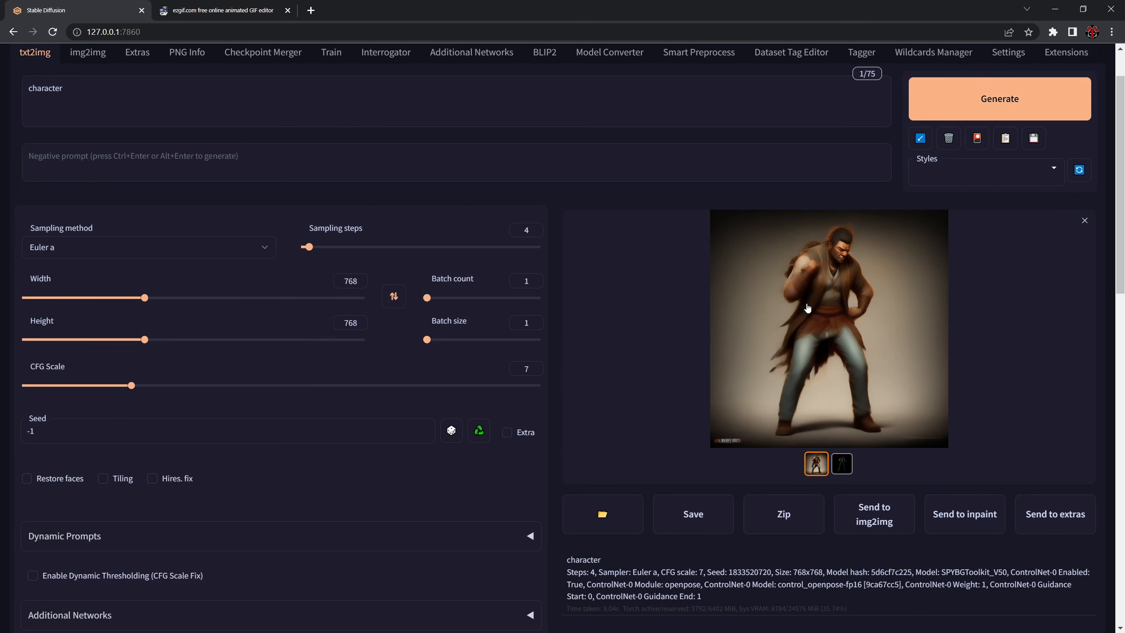
click(842, 463)
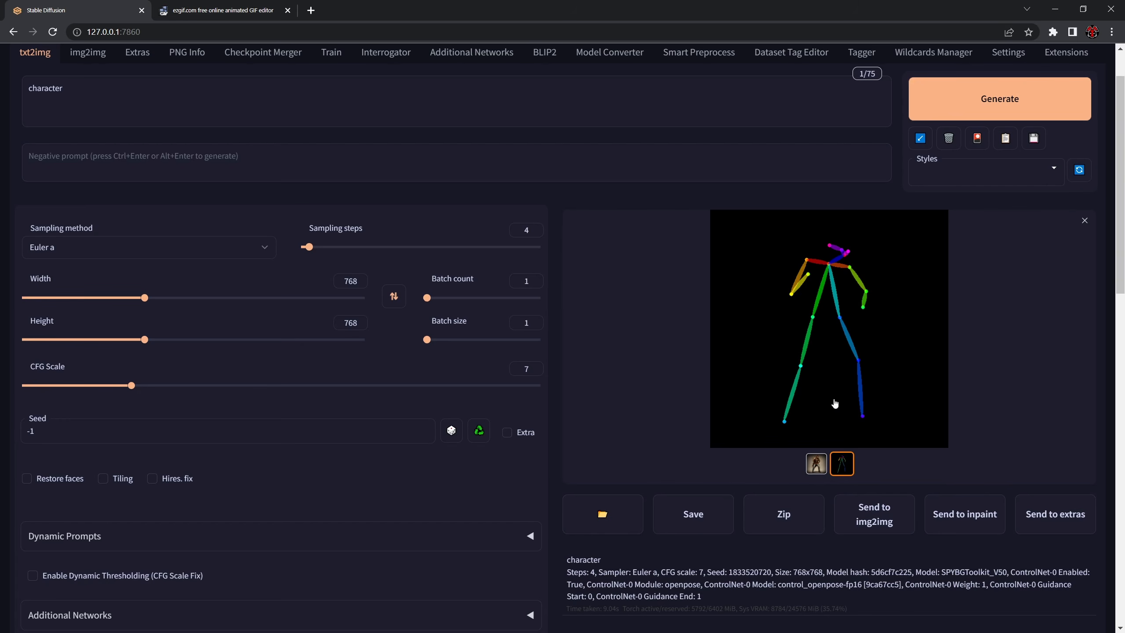
click(812, 468)
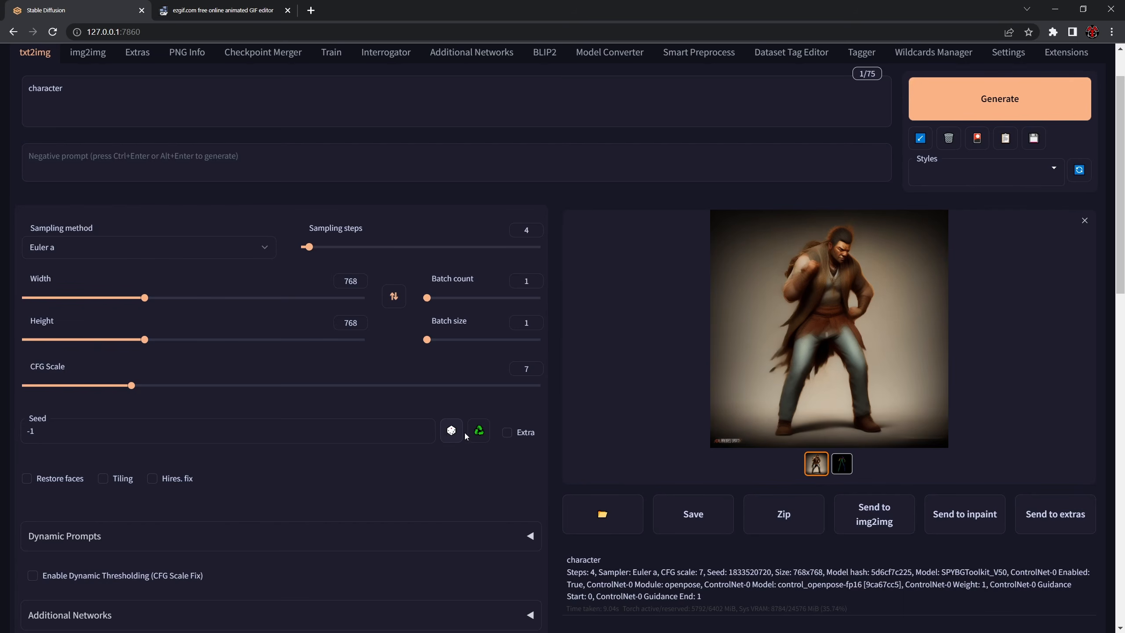
click(479, 430)
scroll(304, 419, down, 3)
scroll(303, 420, down, 3)
scroll(229, 417, up, 7)
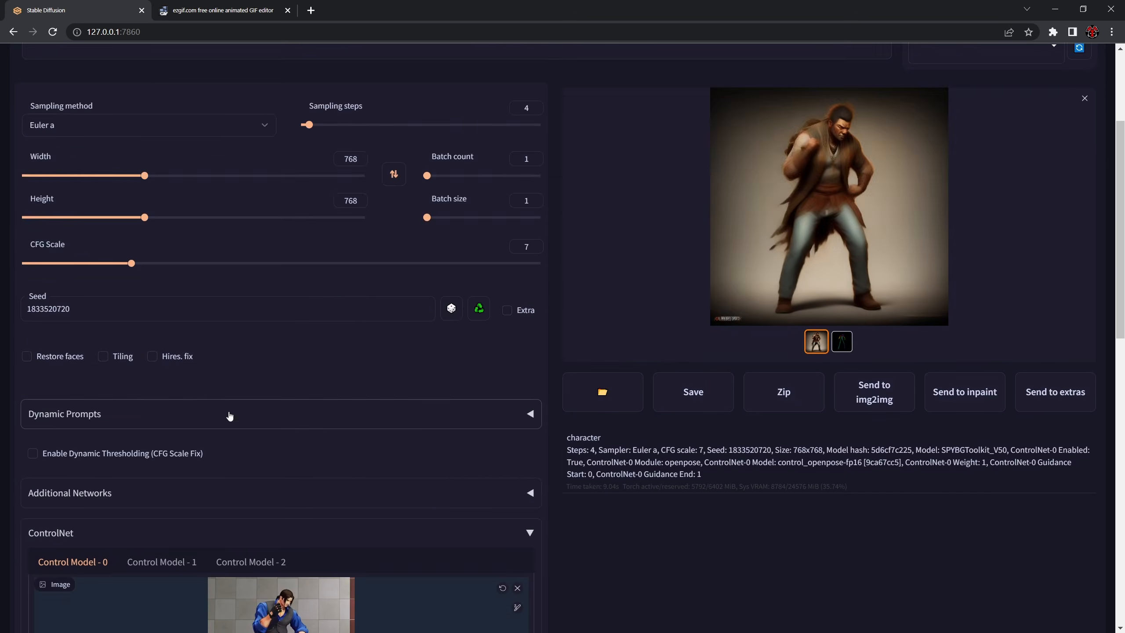
- Load the walk skeleton frame 05.png from the Walk_1_anim folder into Control Model - 0
scroll(370, 392, down, 8)
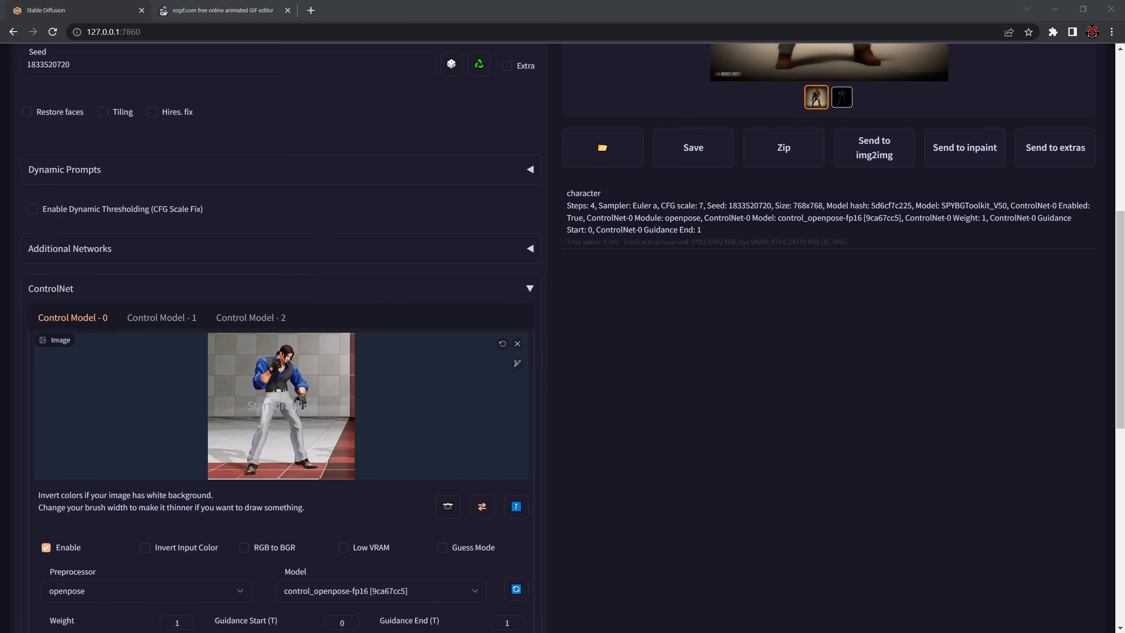
key(alt+Tab)
click(798, 265)
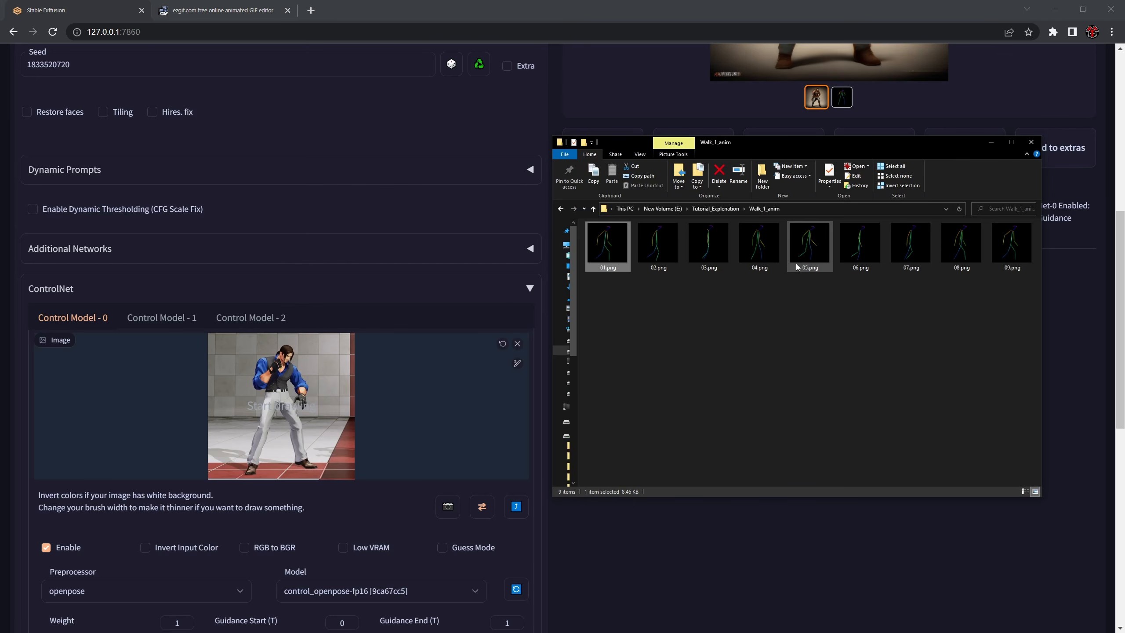
drag(809, 246, 366, 380)
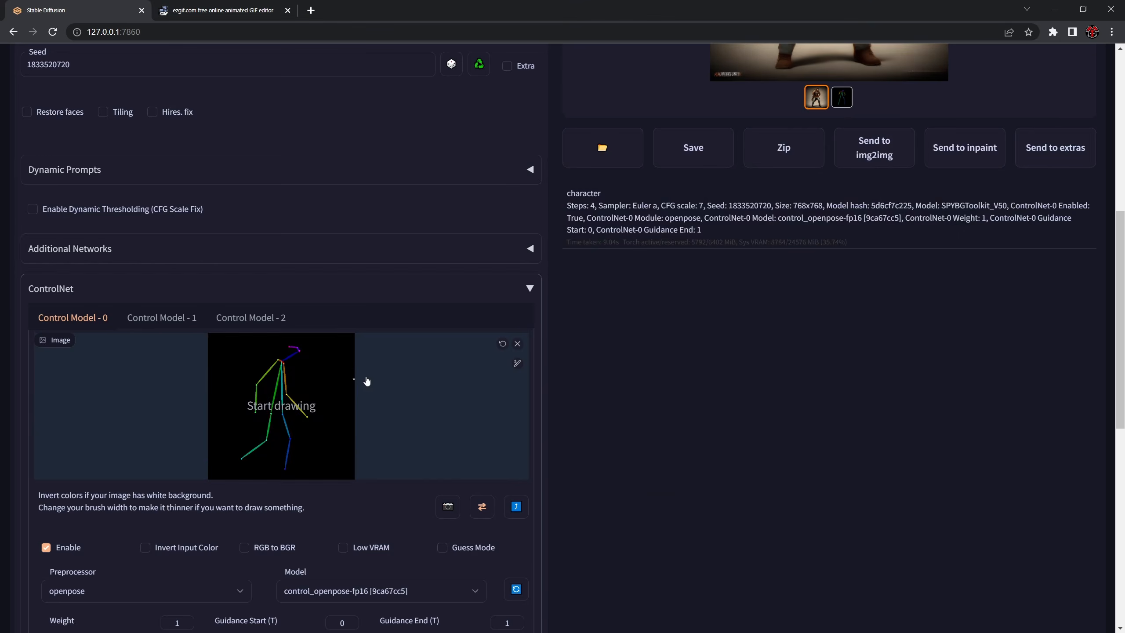
- Set the Control Model - 0 preprocessor to none and generate the walking character image
scroll(172, 415, down, 5)
click(100, 346)
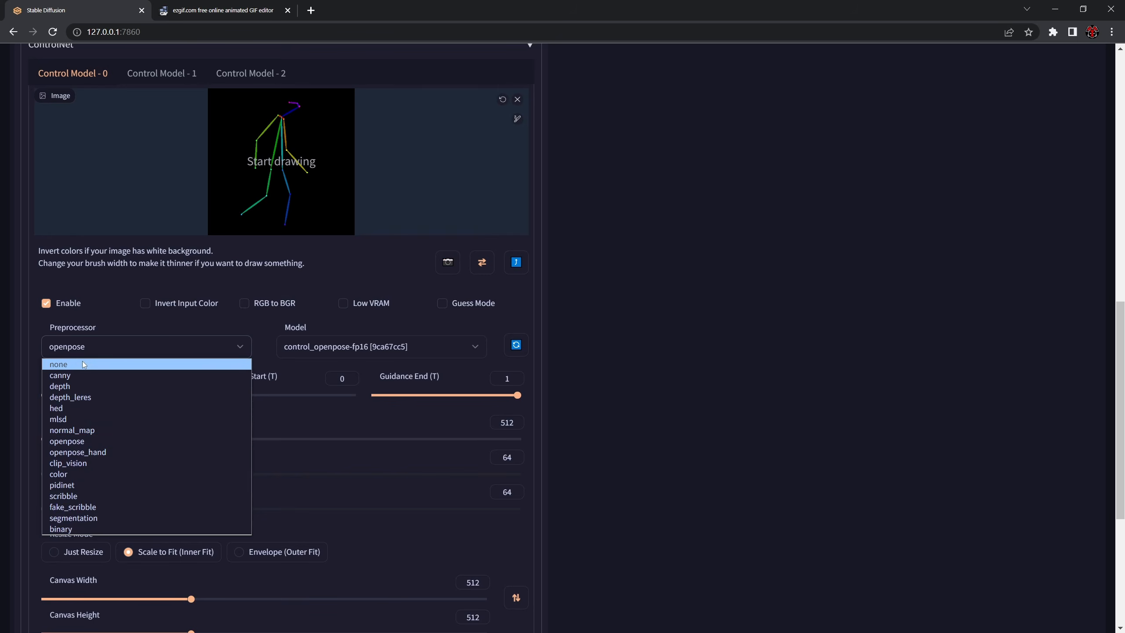
click(84, 361)
scroll(188, 350, up, 10)
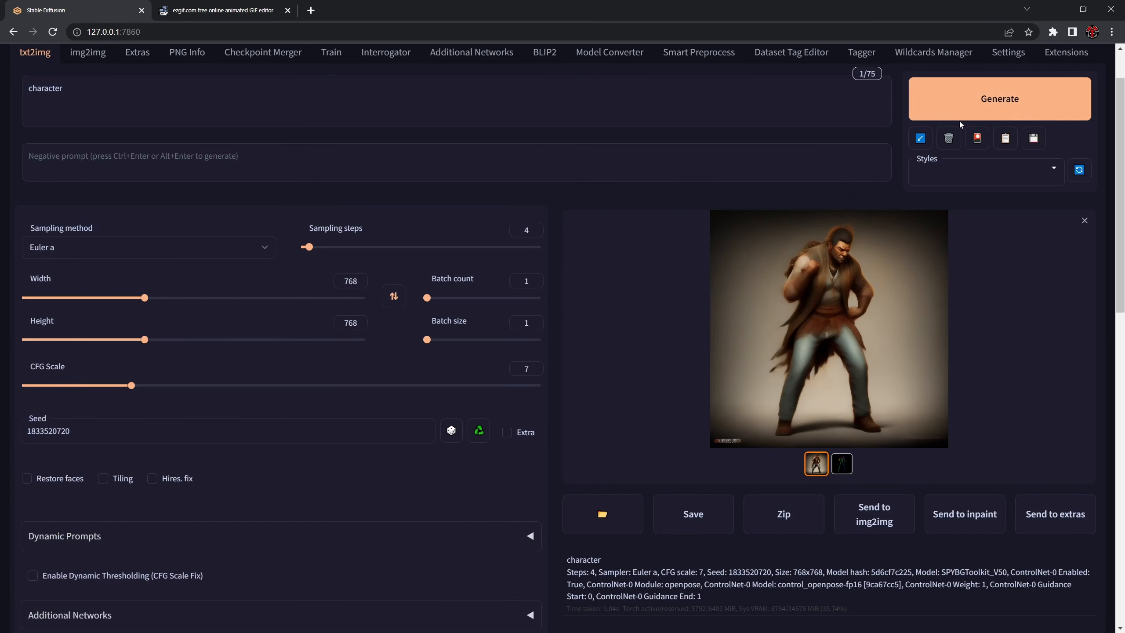
click(989, 106)
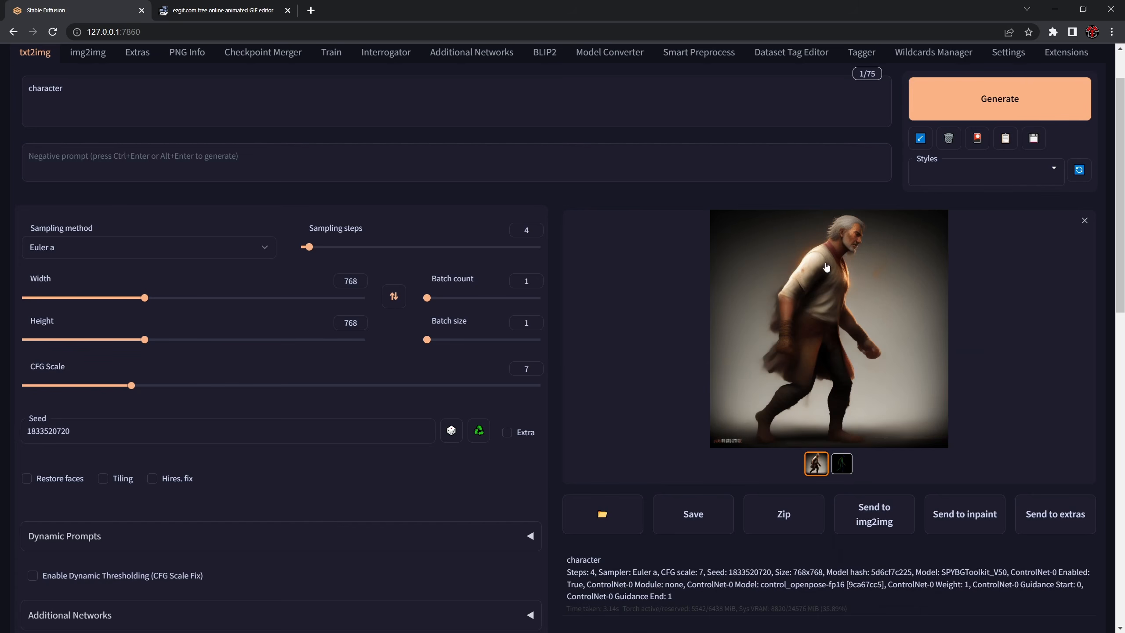
scroll(657, 389, down, 5)
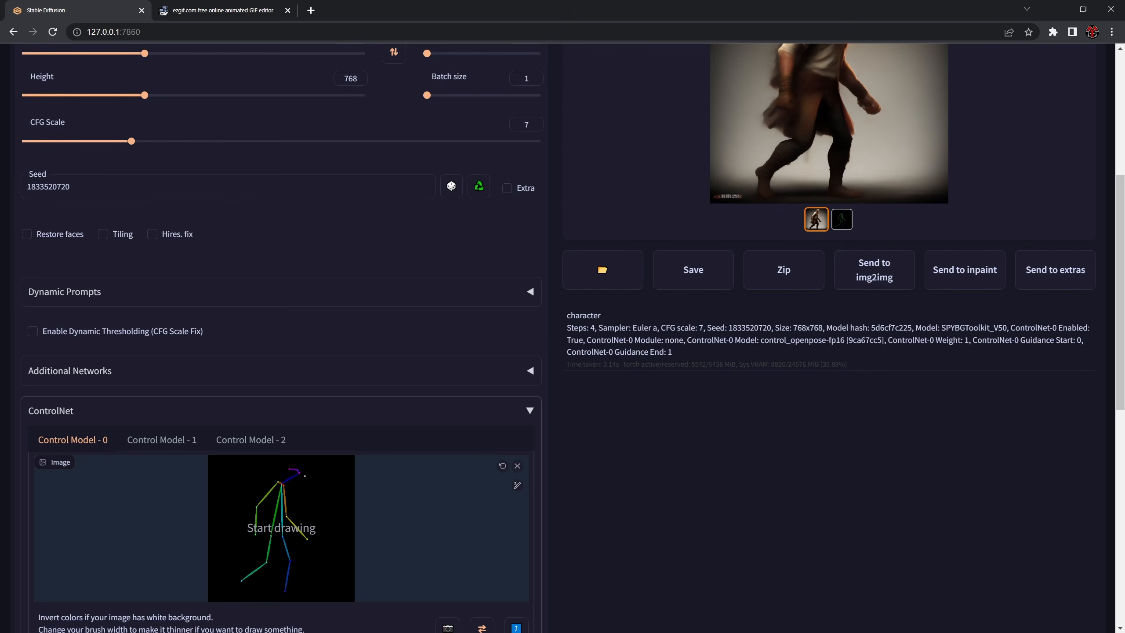
scroll(424, 461, up, 4)
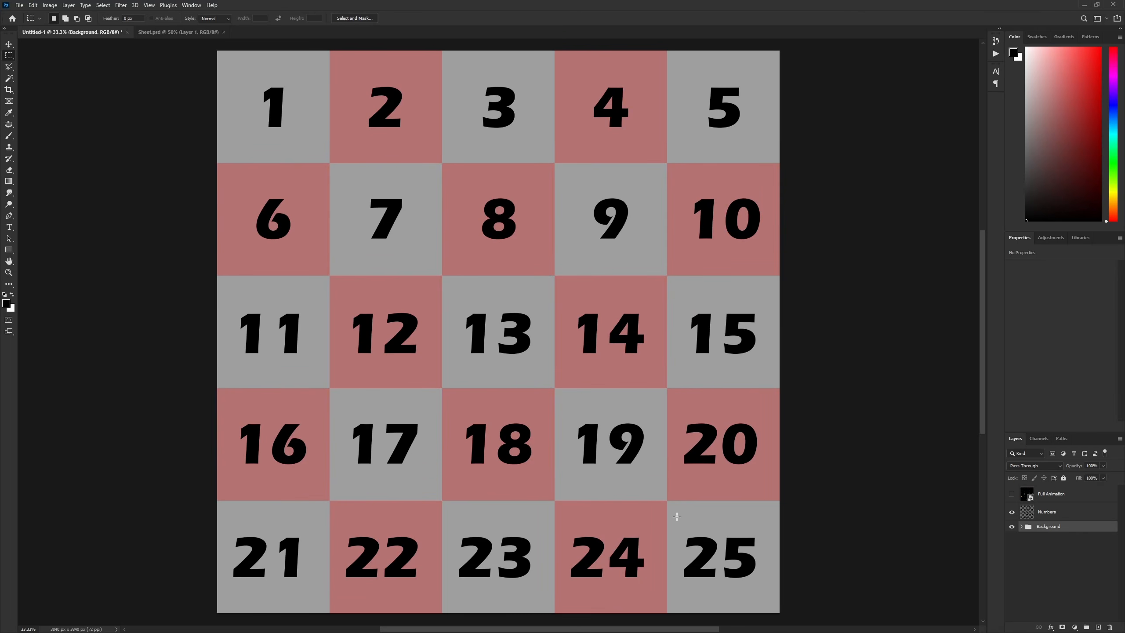
- Bring up the Walk_1_anim frame folder over the numbered 5×5 sheet in Photoshop
drag(676, 516, 766, 592)
key(ctrl+d)
key(alt+Tab)
click(621, 255)
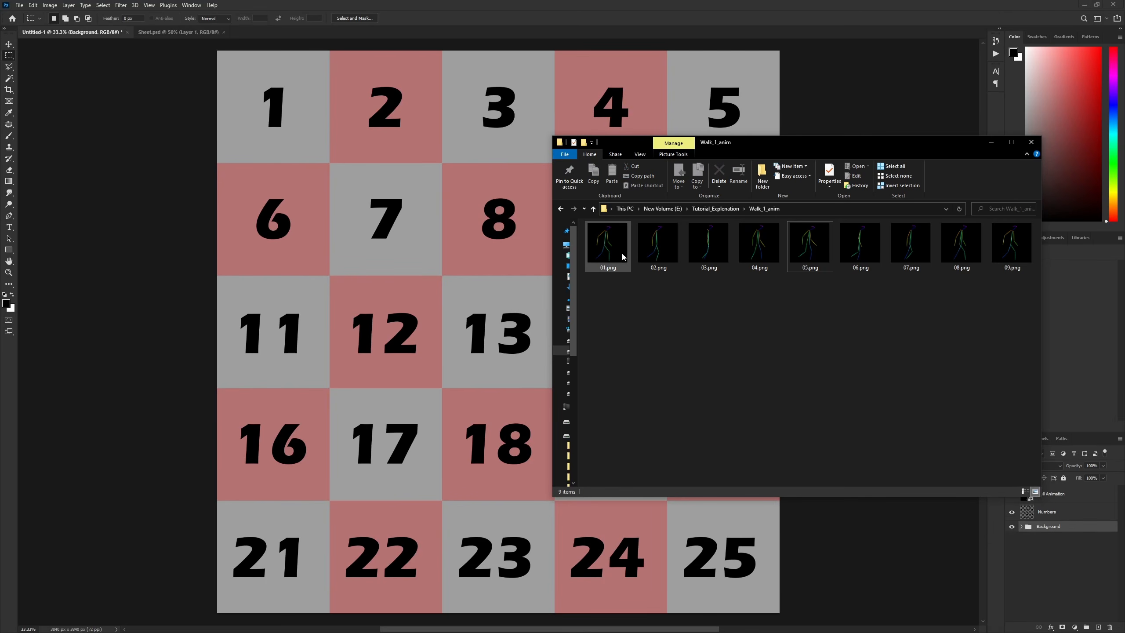
- Place all nine Walk_1_anim frames, 01.png to 09.png, into the numbered sheet as separate layers and activate the Move tool
shift+click(1007, 260)
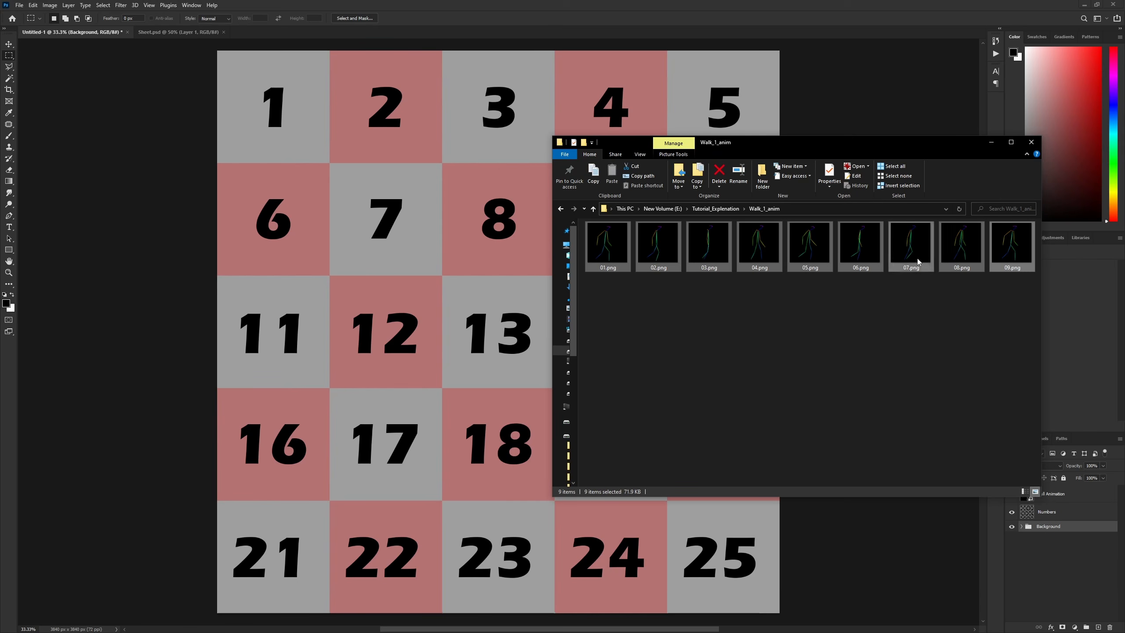
drag(615, 246, 303, 146)
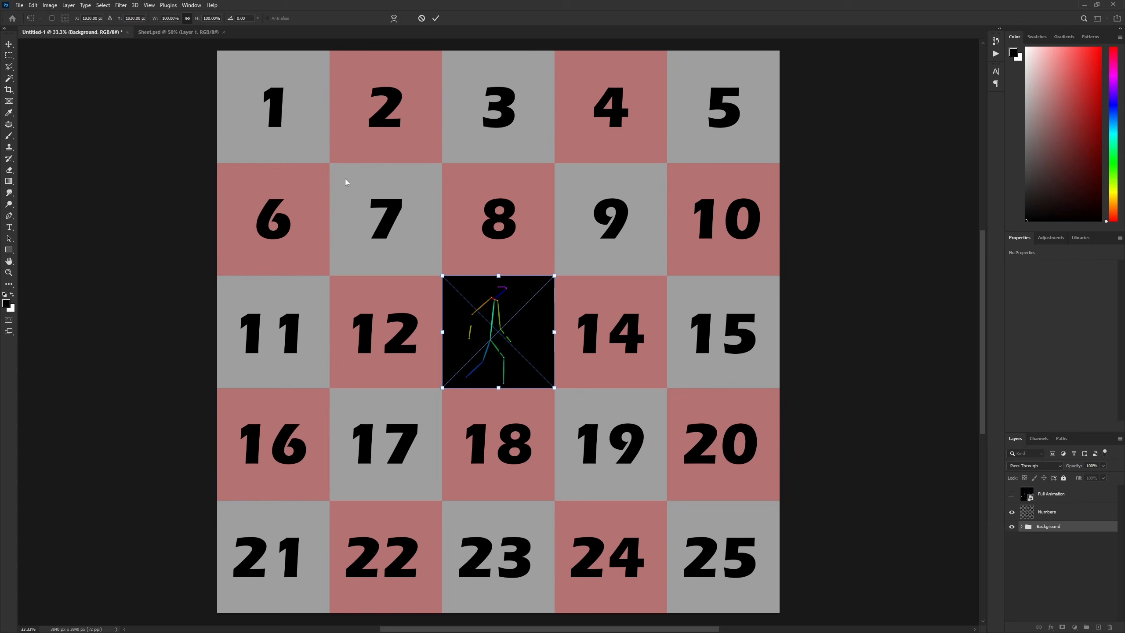
key(Return)
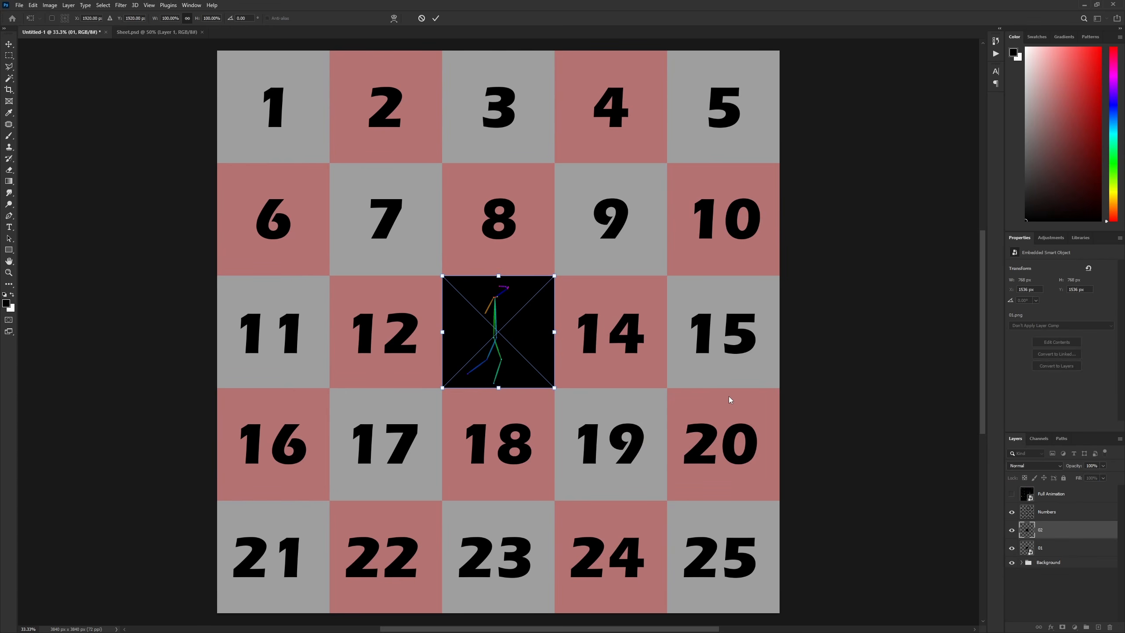
key(Return)
key(Return)
key(Return)
key(Return)
key(Return)
key(Return)
key(Return)
key(Return)
click(9, 44)
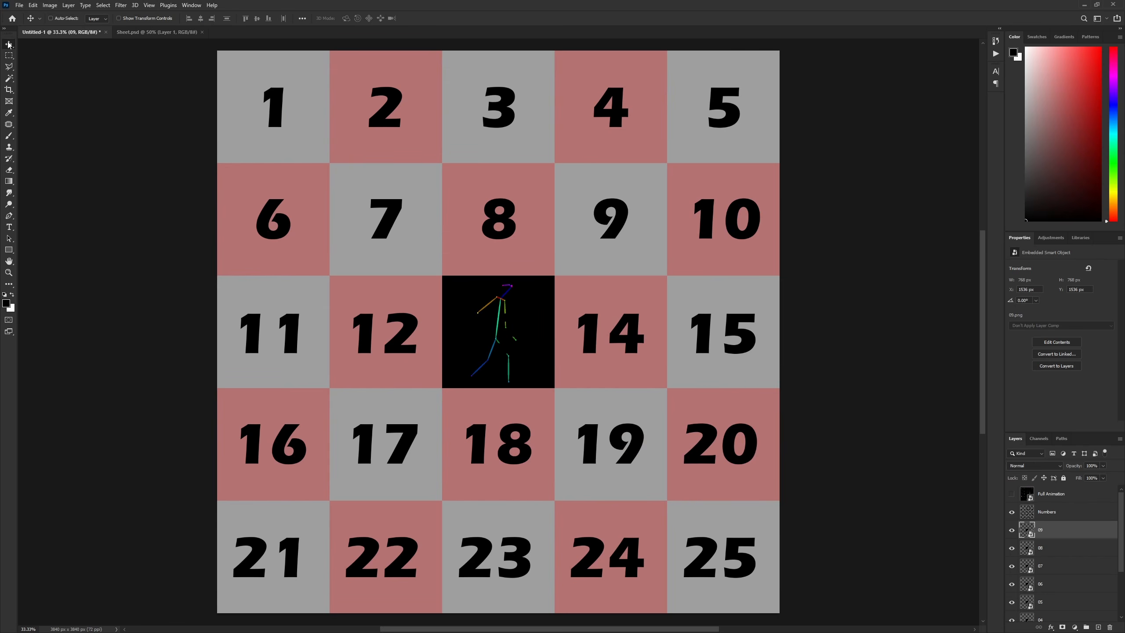
- Move frames 01, 02 and 03 into cells 1, 2 and 3 of the numbered grid
scroll(1018, 529, down, 3)
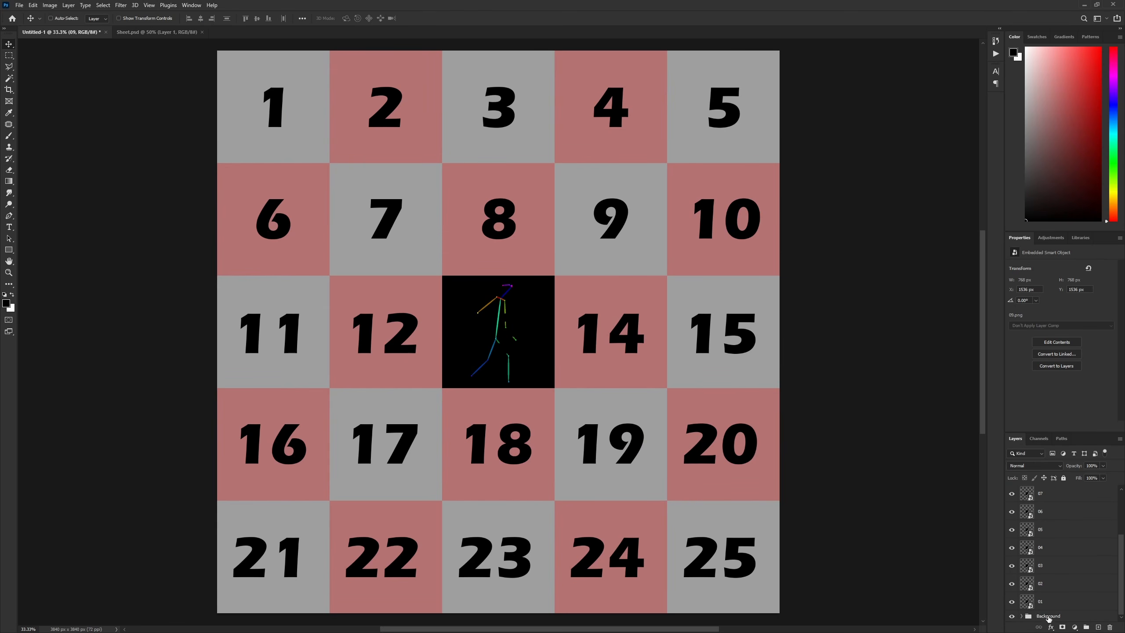
shift+click(1047, 601)
drag(540, 364, 615, 109)
scroll(1030, 595, up, 2)
scroll(1030, 596, down, 2)
click(1054, 584)
key(alt+bracketright)
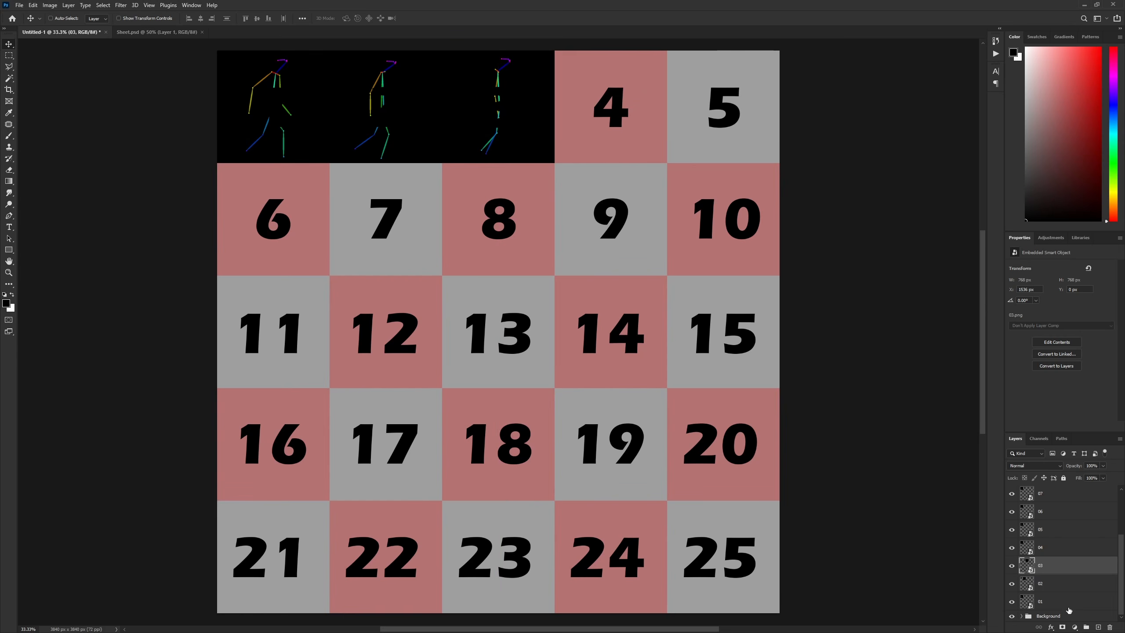
- Delete the placed frame layers 01 to 09 from the sheet
click(1059, 598)
scroll(1059, 534, up, 2)
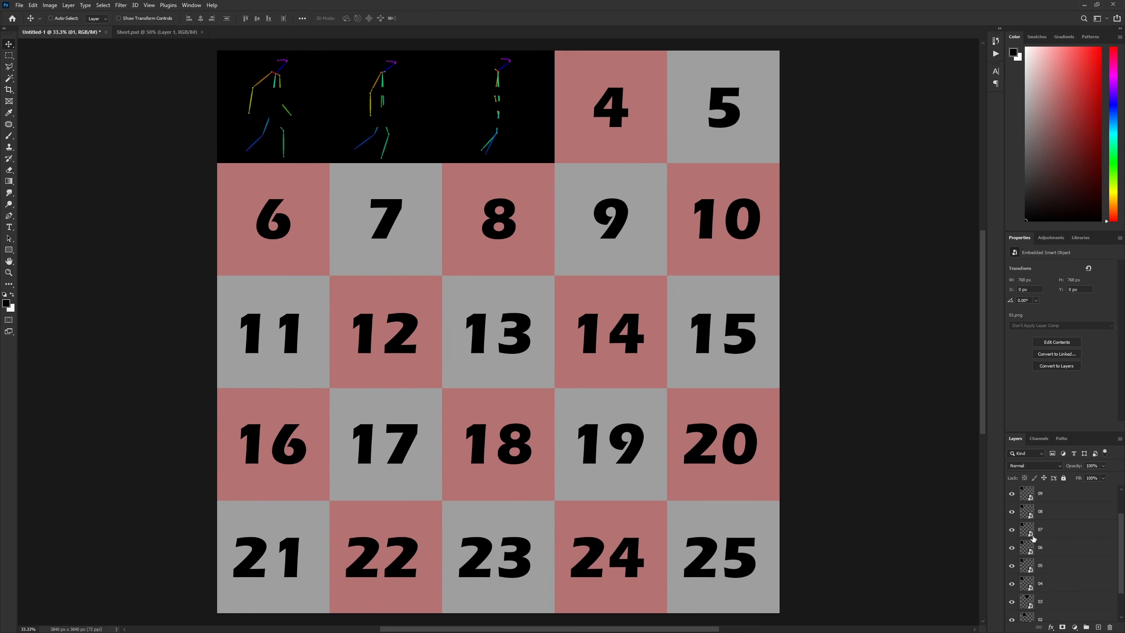
shift+click(1054, 532)
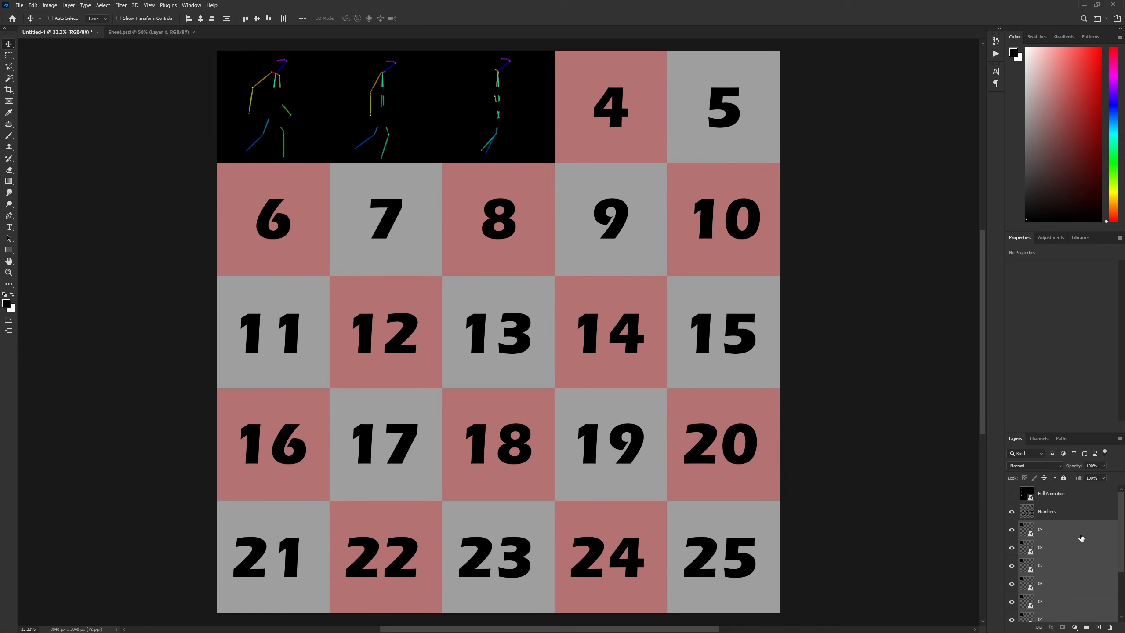
key(Delete)
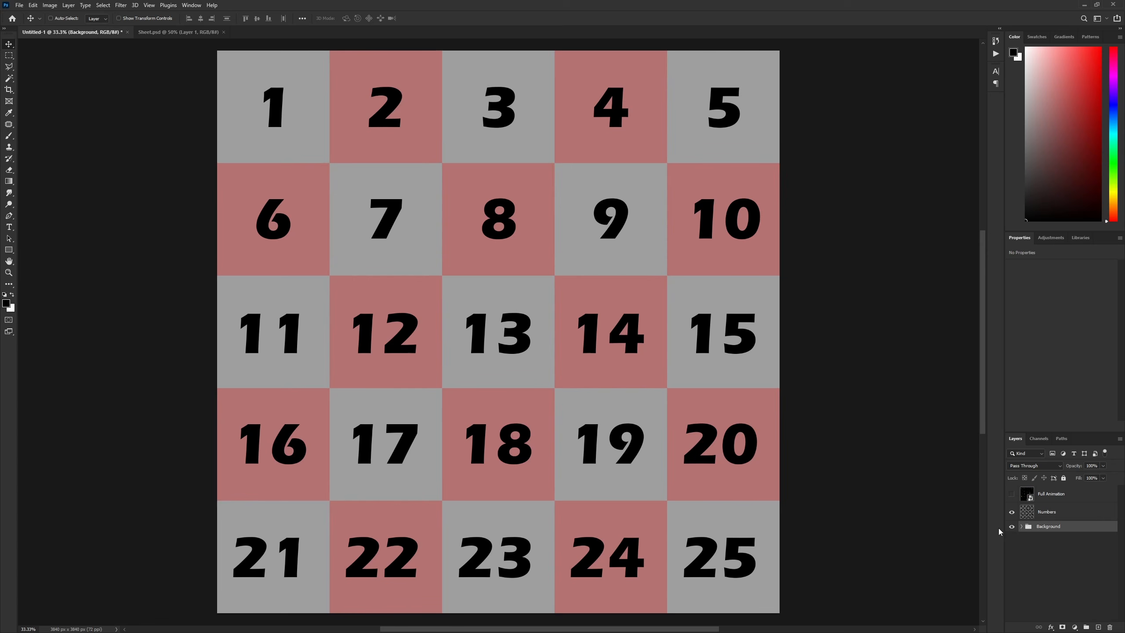
- Show the Full Animation layer over the numbered grid and select it
click(1011, 494)
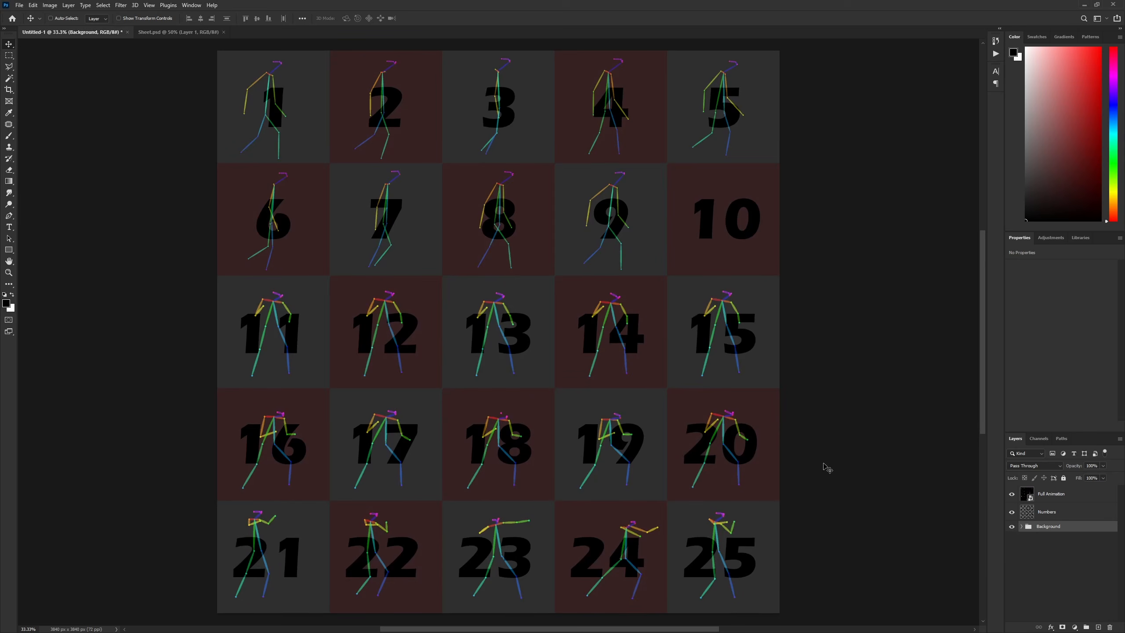
click(1054, 494)
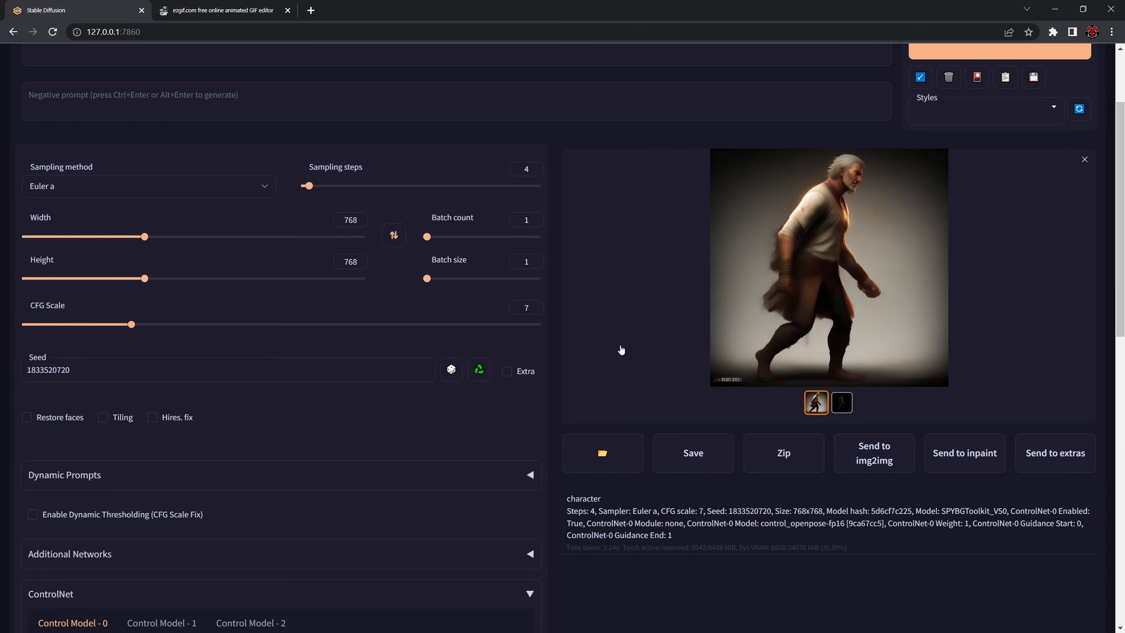
- In Stable Diffusion, replace the Control Model - 0 image with Large_Anim_Sheet.png from the Tutorial_Explenation folder
scroll(493, 368, down, 4)
scroll(177, 426, down, 3)
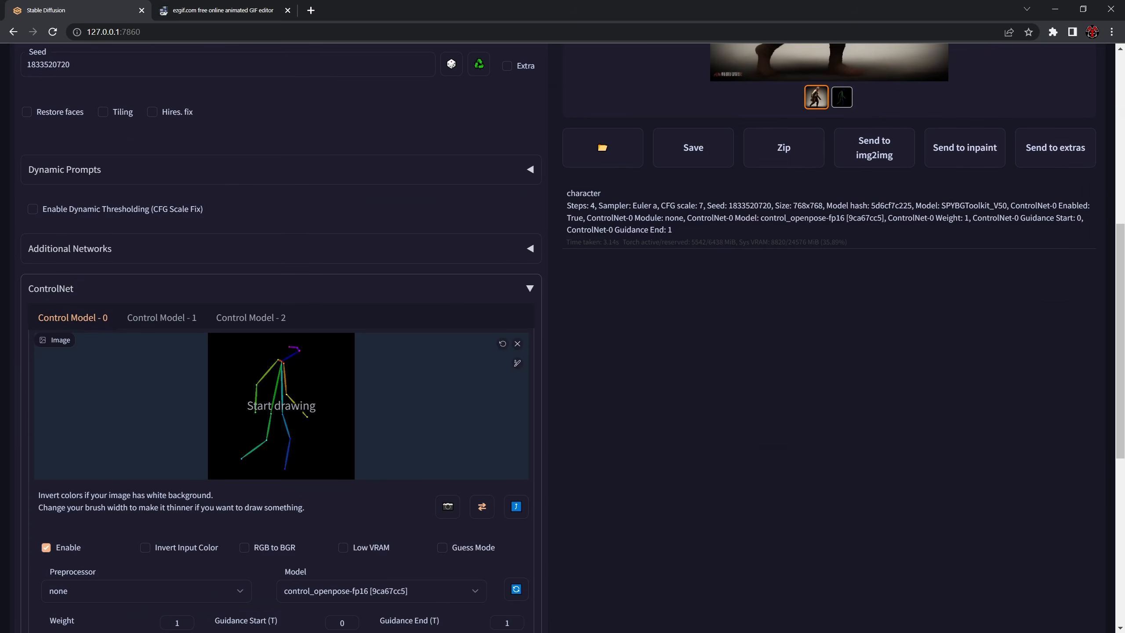
click(517, 344)
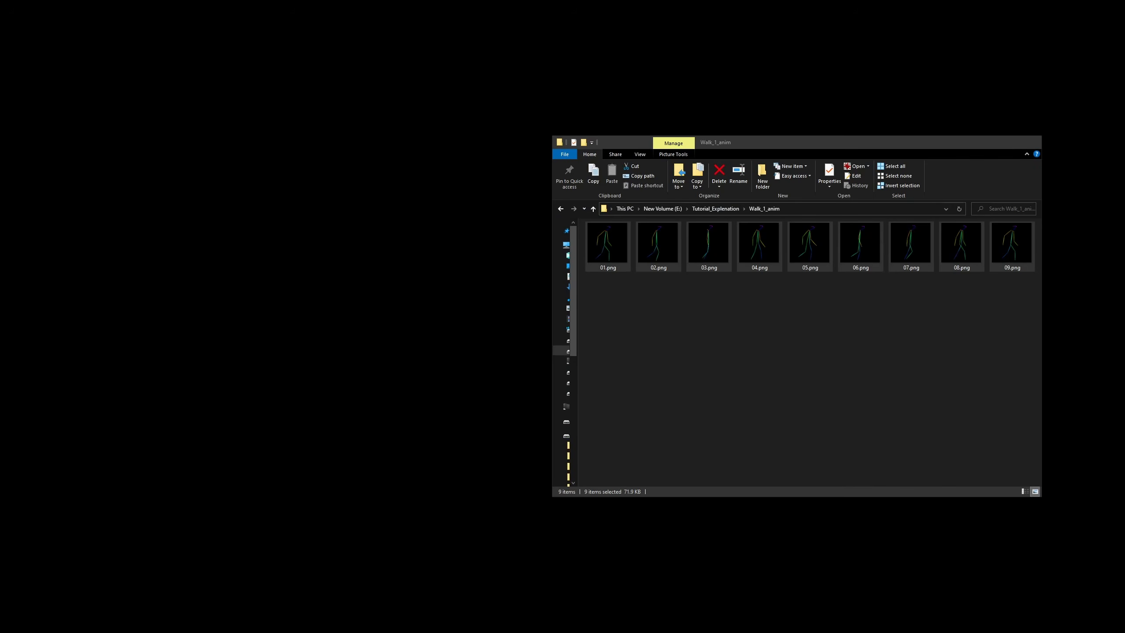
key(alt+Tab)
click(842, 348)
key(alt+Left)
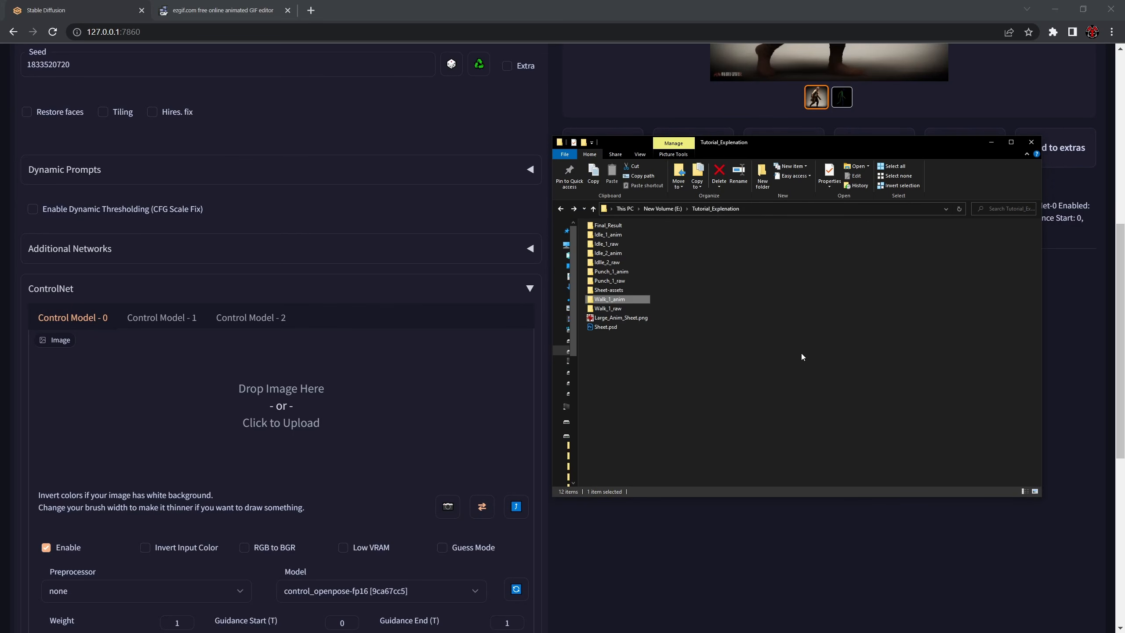
click(802, 354)
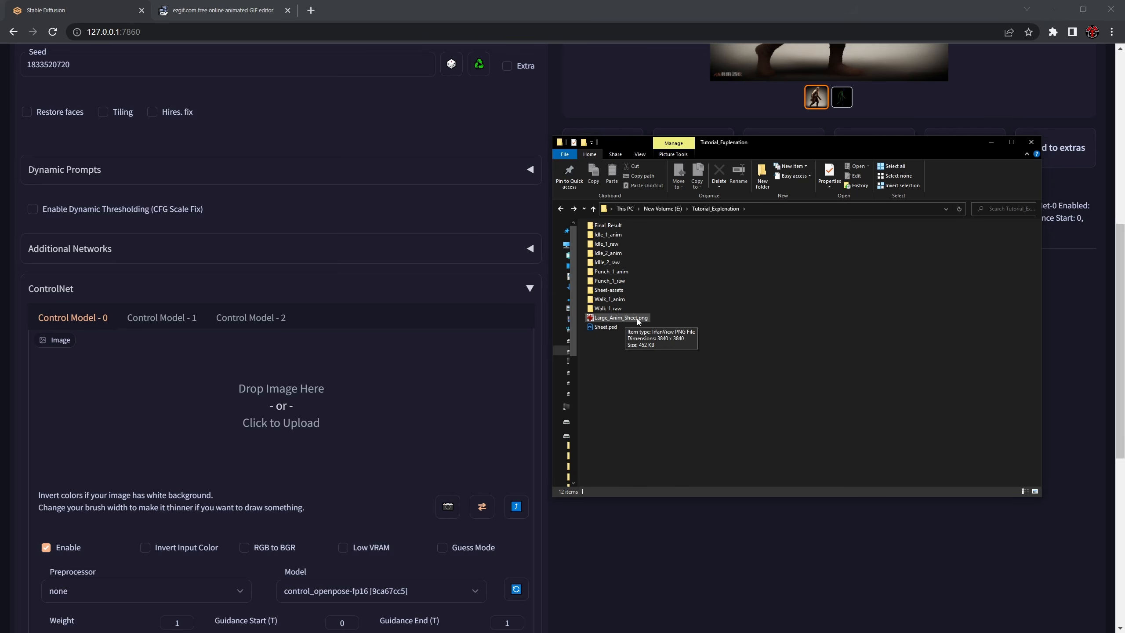
drag(636, 319, 319, 389)
- Reset the seed to random (-1), raise width and height to 2048, and set the sampling steps to 12
scroll(317, 269, up, 5)
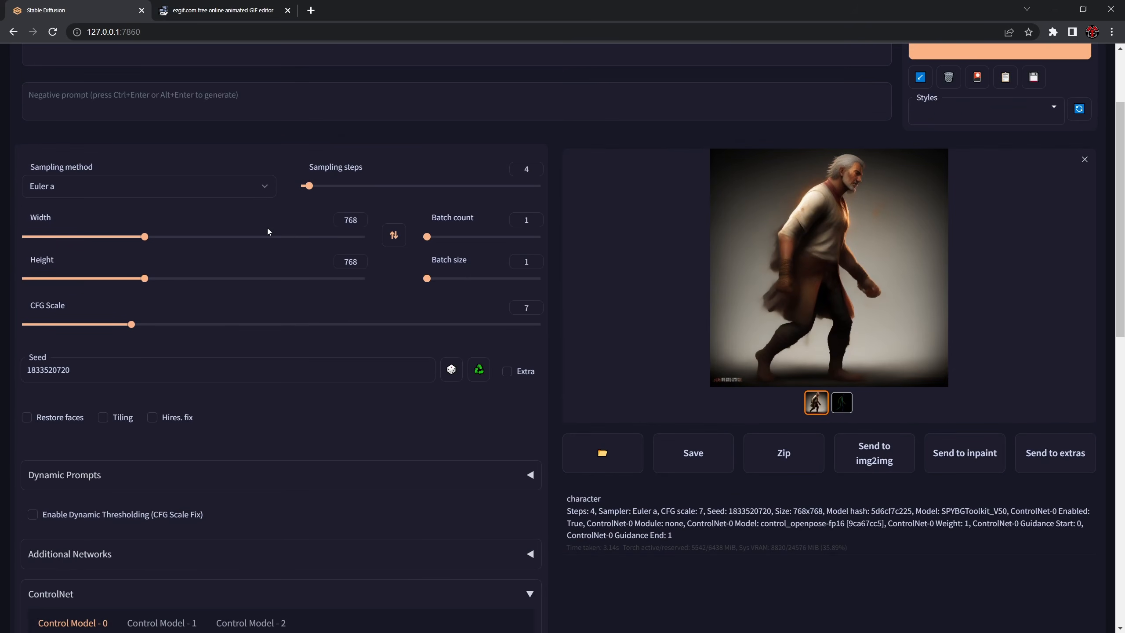
click(451, 369)
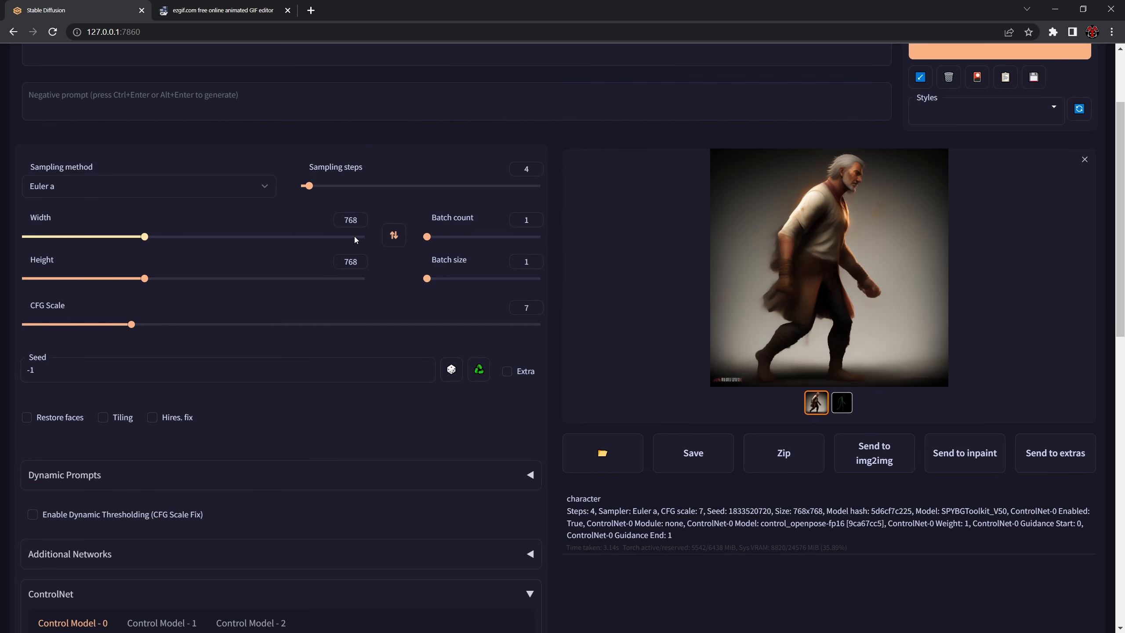
drag(354, 240, 366, 237)
drag(352, 281, 364, 278)
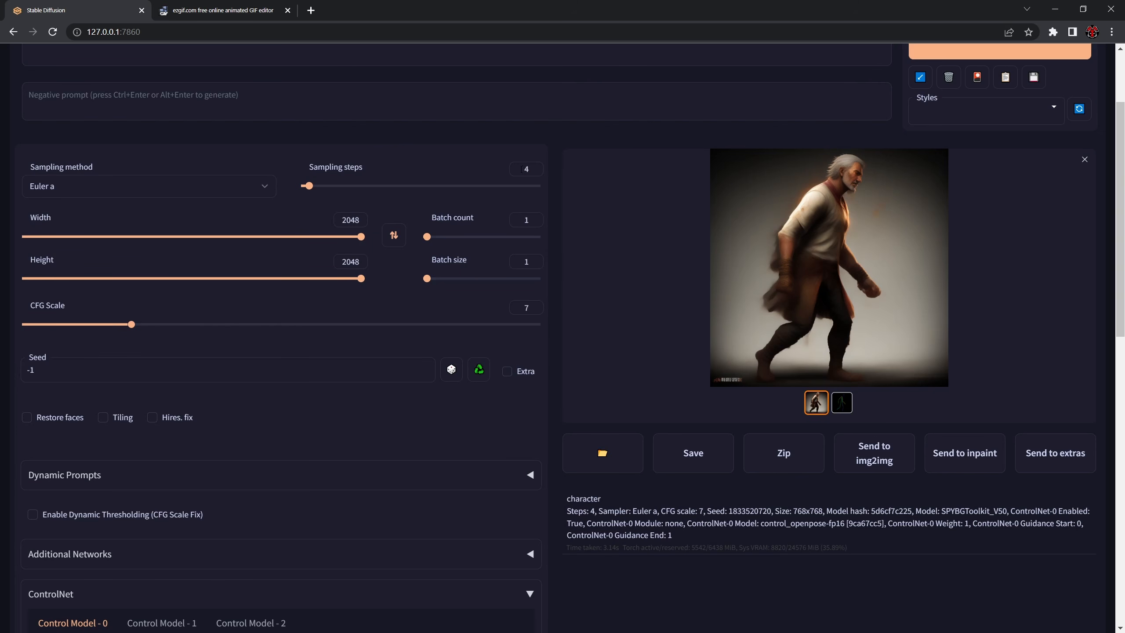
text(12)
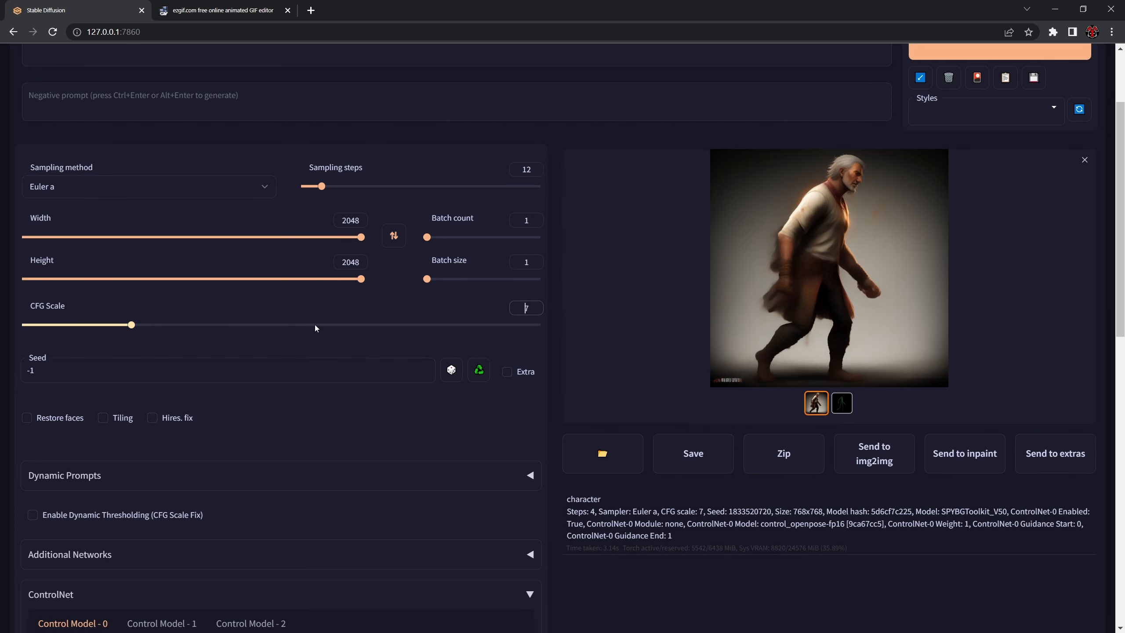
- Replace the prompt with "pixel art character sheet, male warrior, pixel art style"
scroll(315, 325, up, 3)
click(22, 169)
key(ctrl+a)
key(BackSpace)
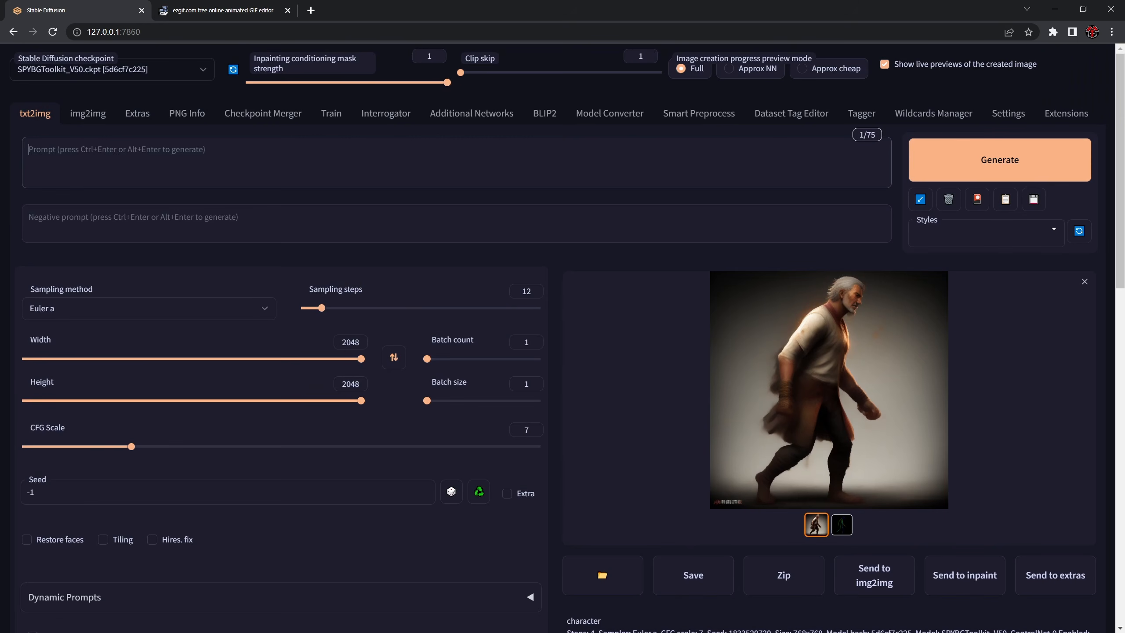
key(alt+Tab)
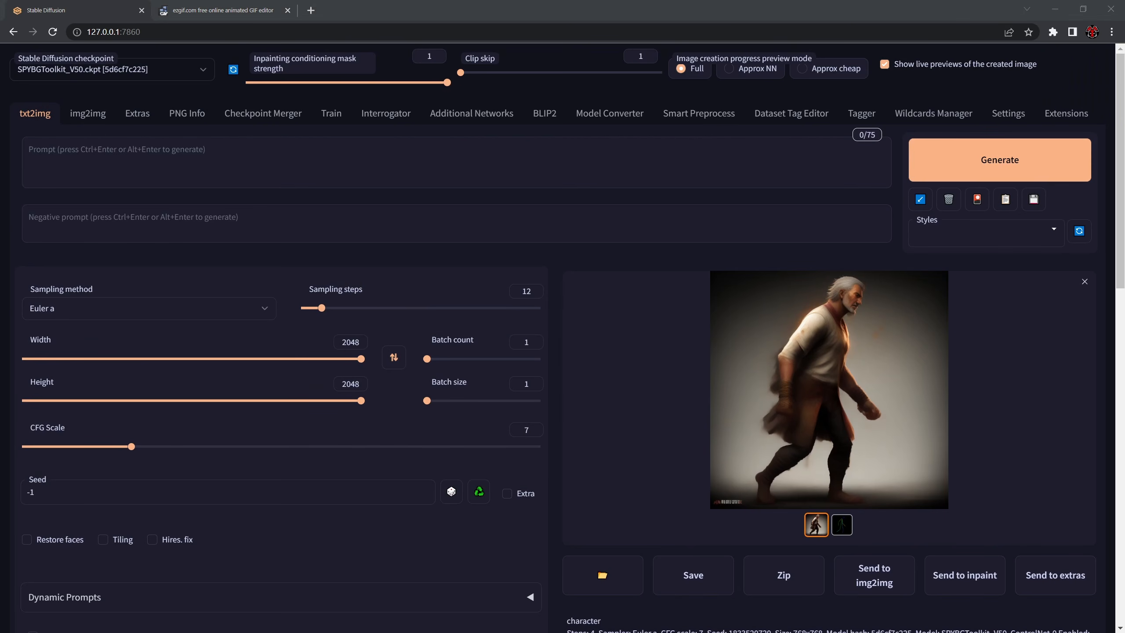
click(114, 149)
text(pi)
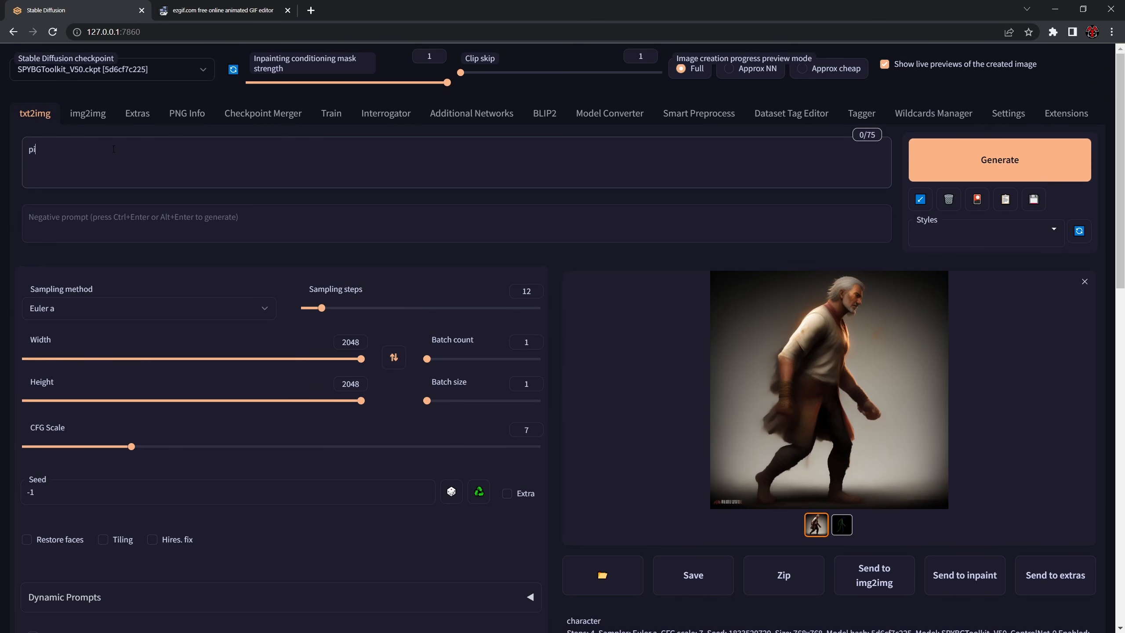
text(xel art character sheet, male warrior, pixel )
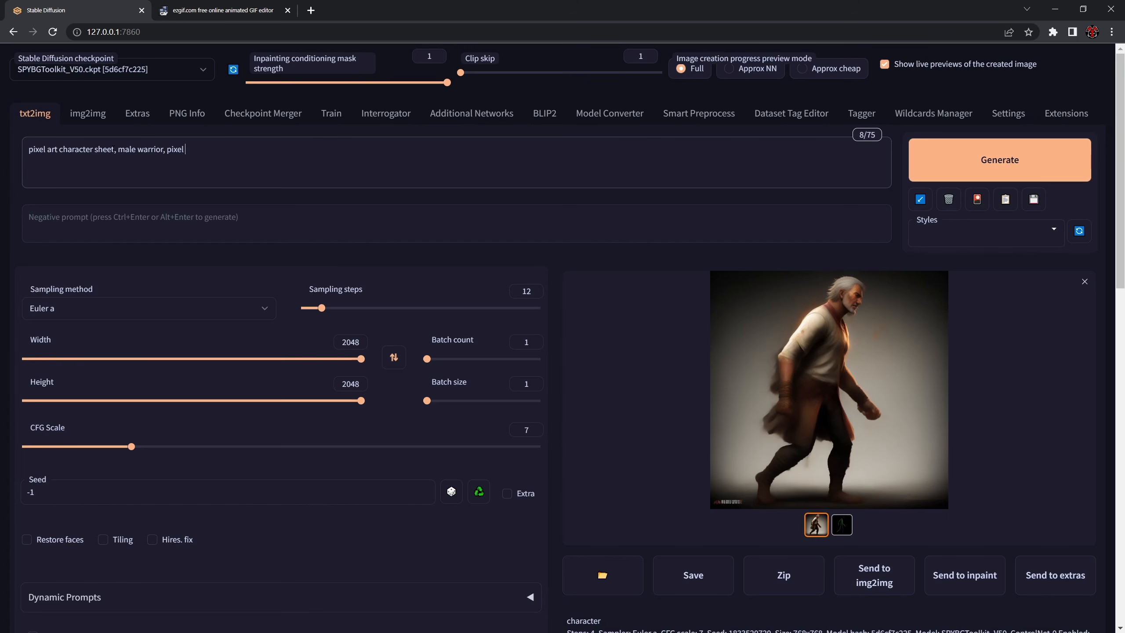
text(art style,)
- Extend the prompt with ", multiple views of the same character", correcting the spelling of "multiple"
text(mulptiple views of )
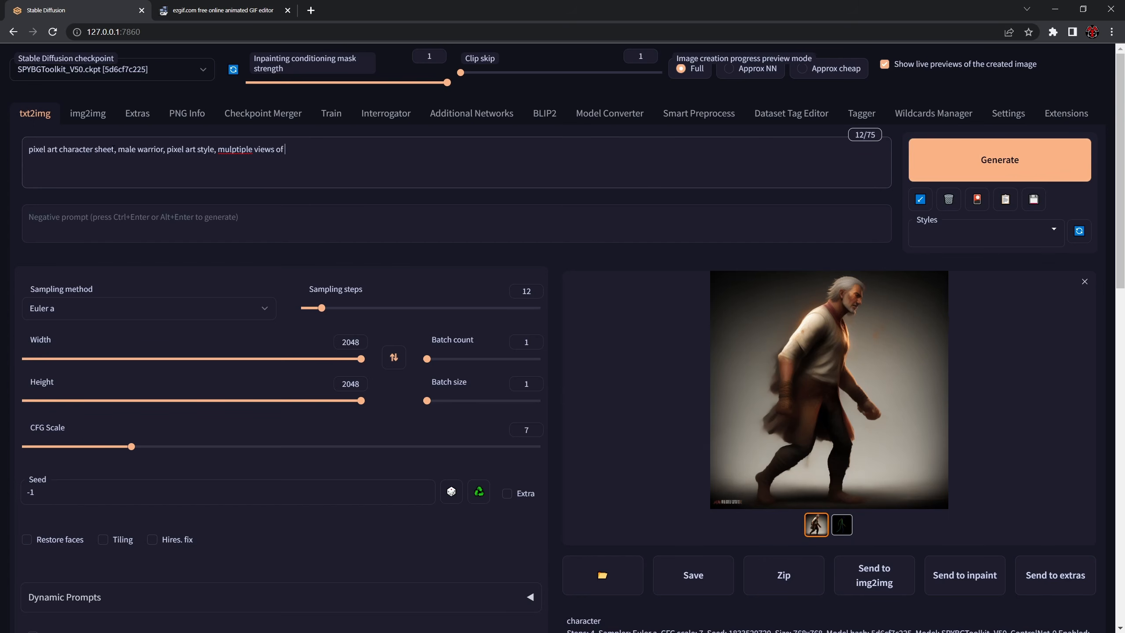
text(the same character)
right_click(238, 153)
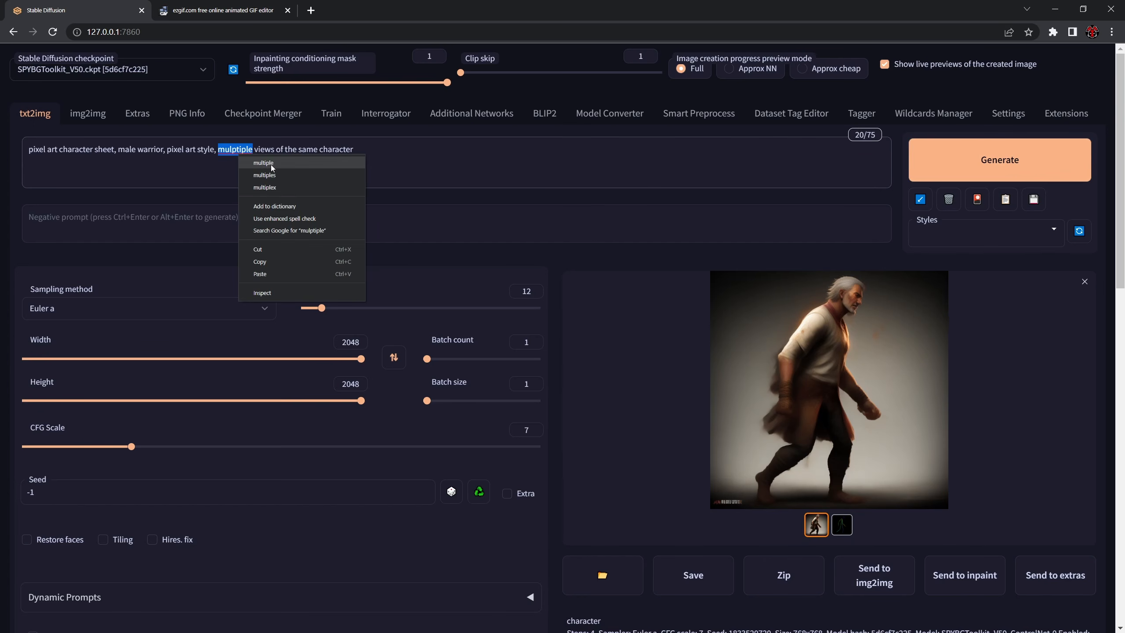
click(268, 164)
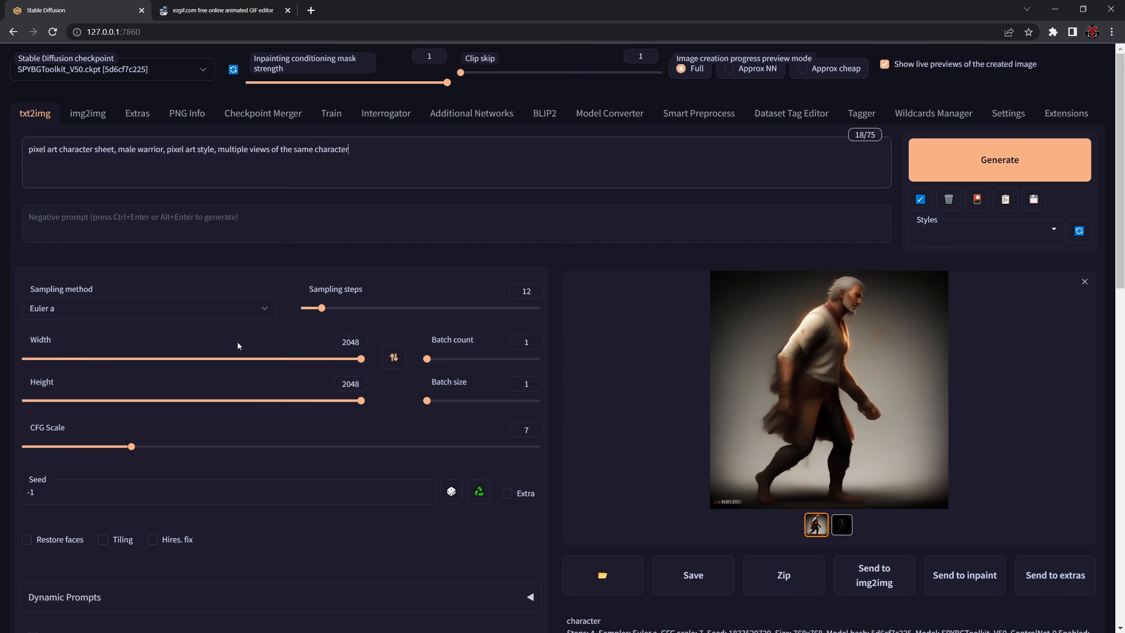
- Set the image width and height to 1500 each
double_click(344, 342)
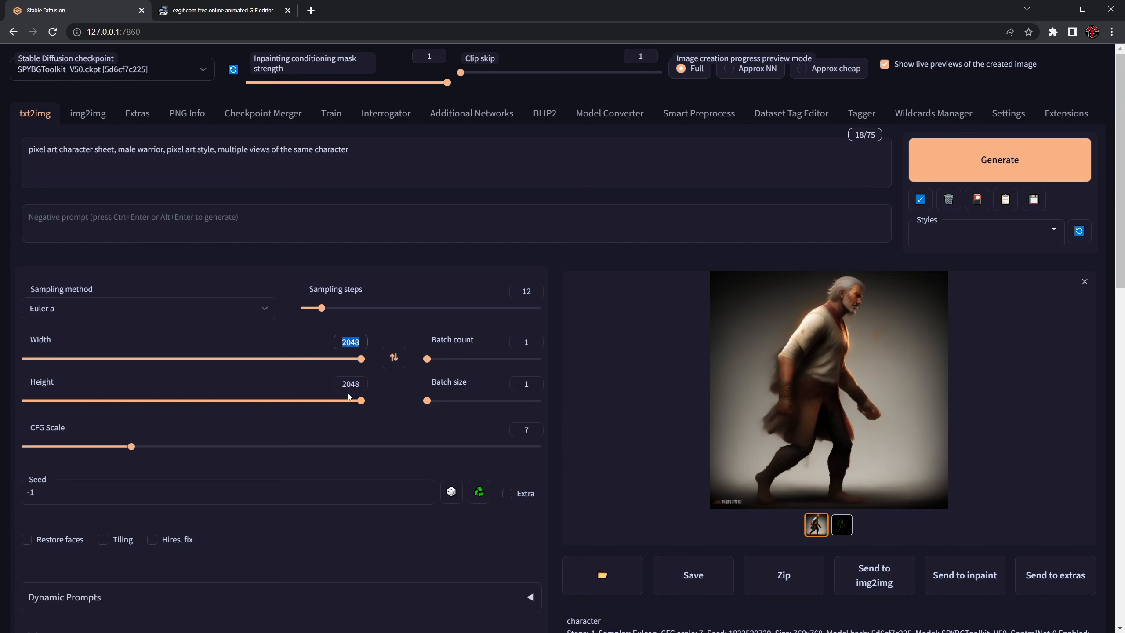
scroll(306, 342, down, 1)
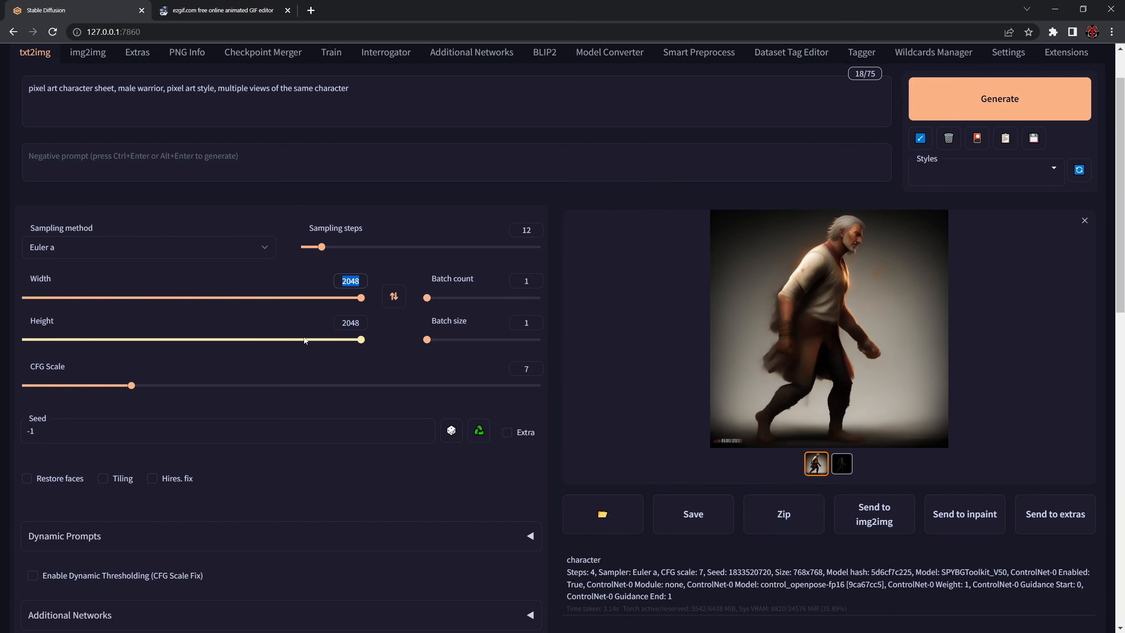
text(1500)
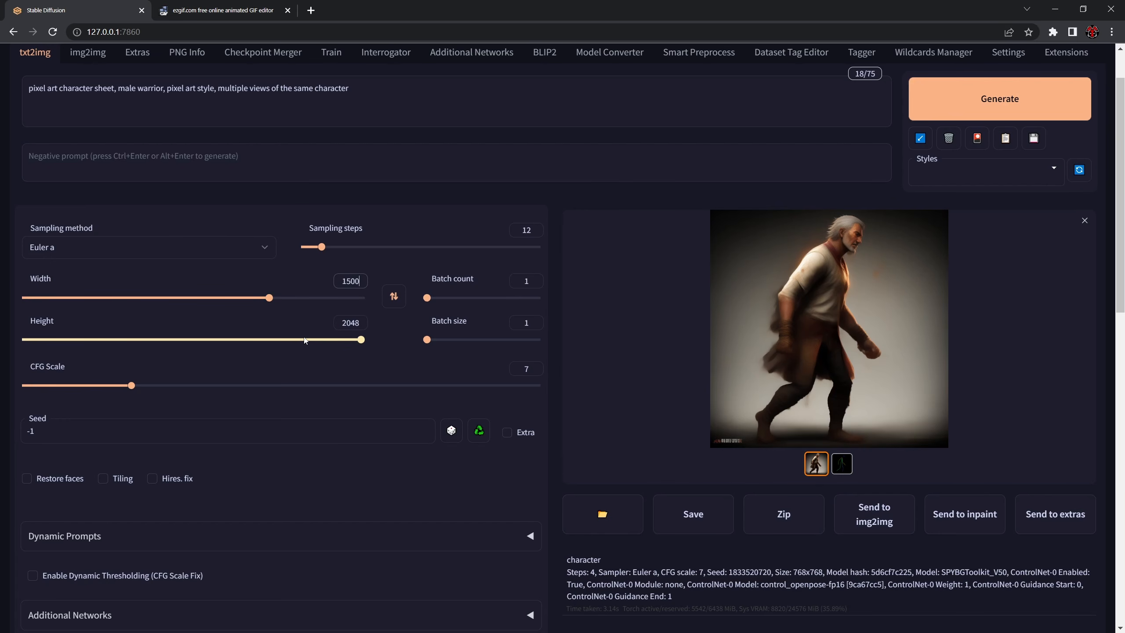
key(Tab)
text(1500)
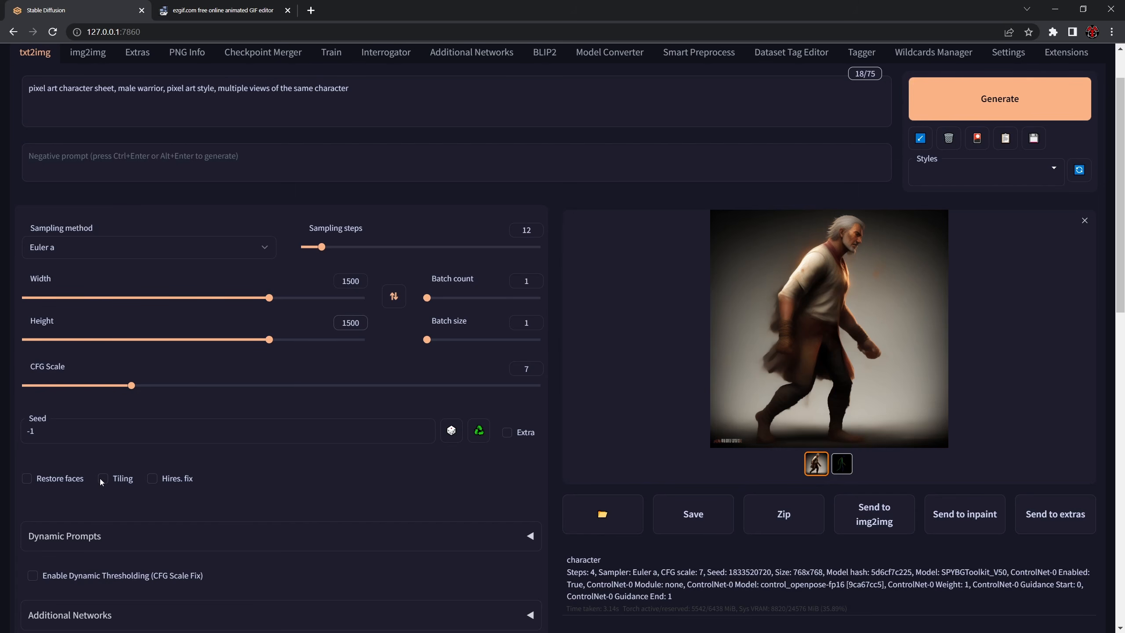
- Enable Hires. fix with the RealESRGAN_x4plus upscaler and a denoising strength of 0.3
click(152, 478)
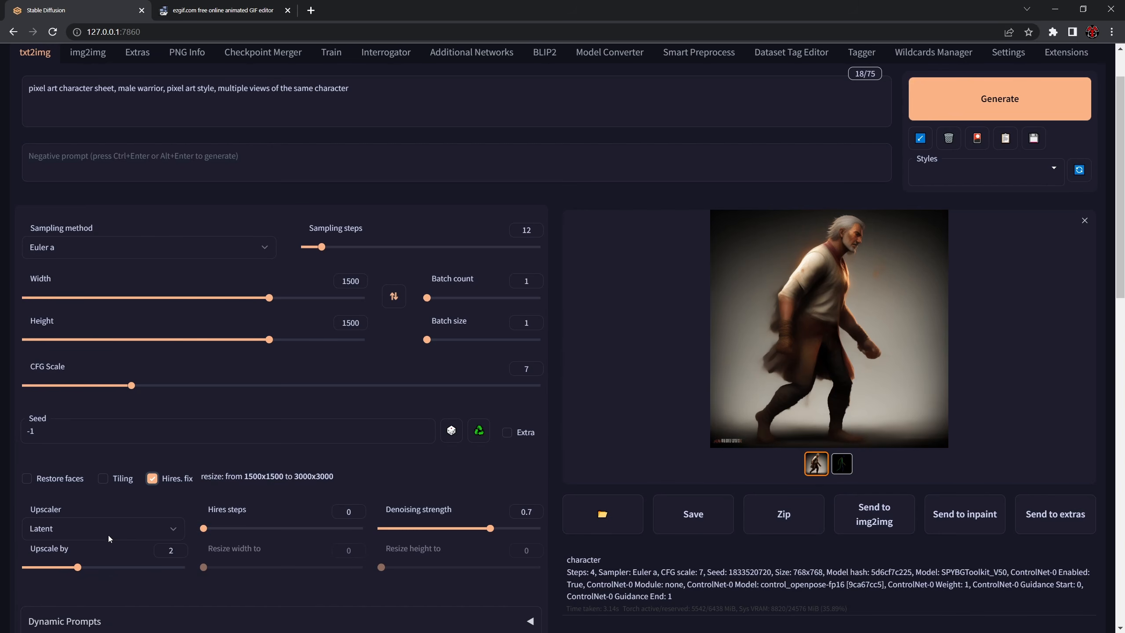
click(99, 533)
click(99, 533)
click(98, 533)
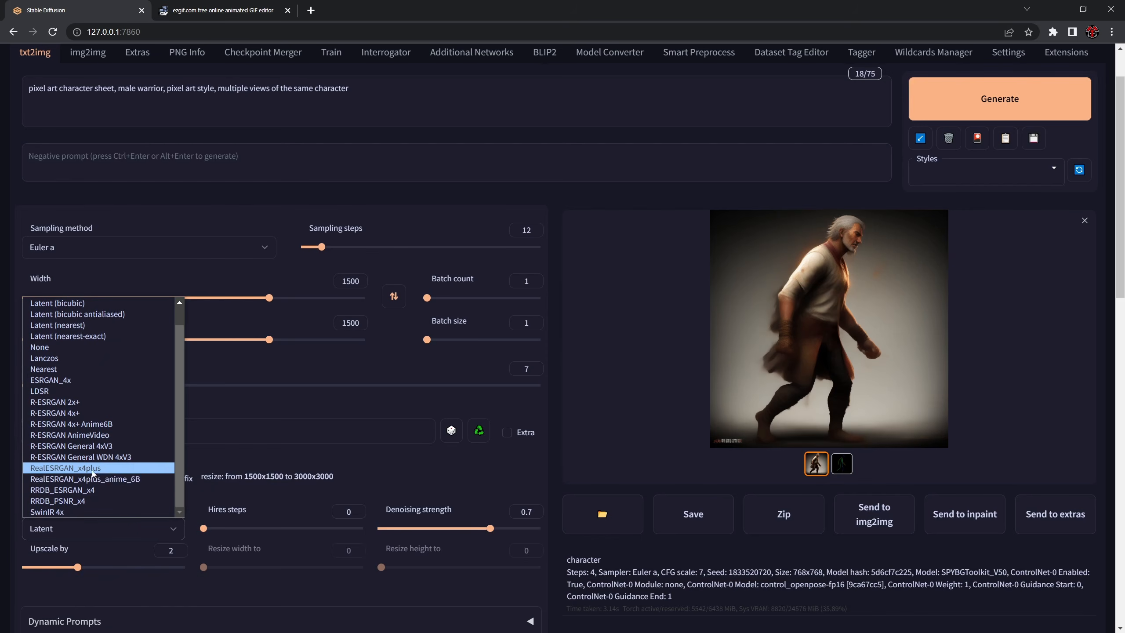
click(100, 471)
drag(489, 528, 428, 528)
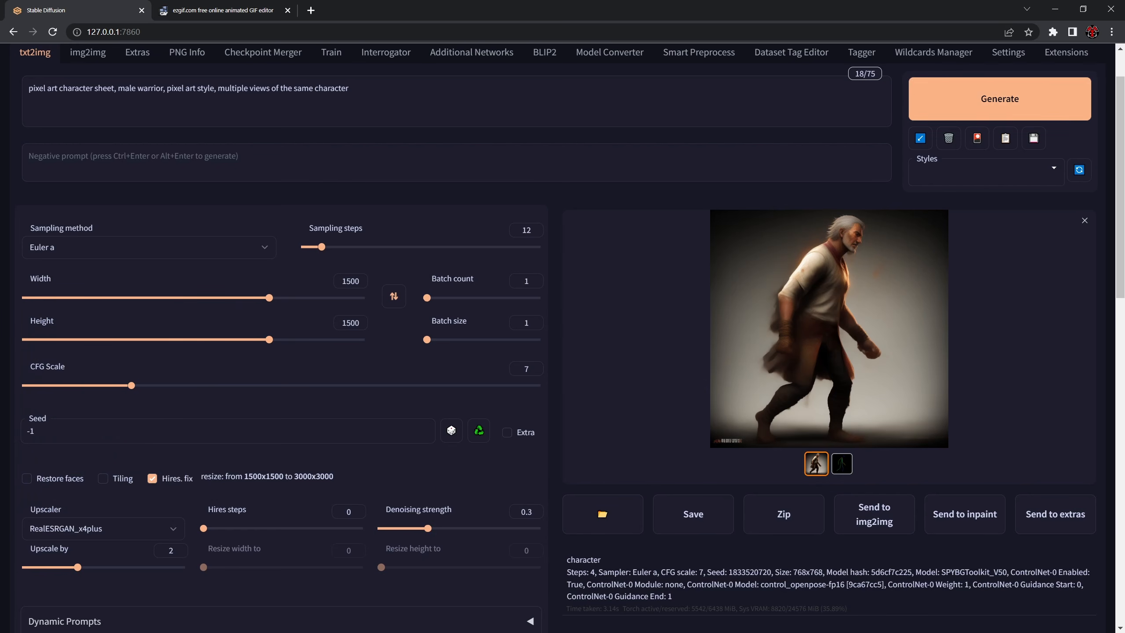
- Switch to Photoshop and bring up the Sheet.psd document to view the generated character sheet
scroll(985, 182, up, 2)
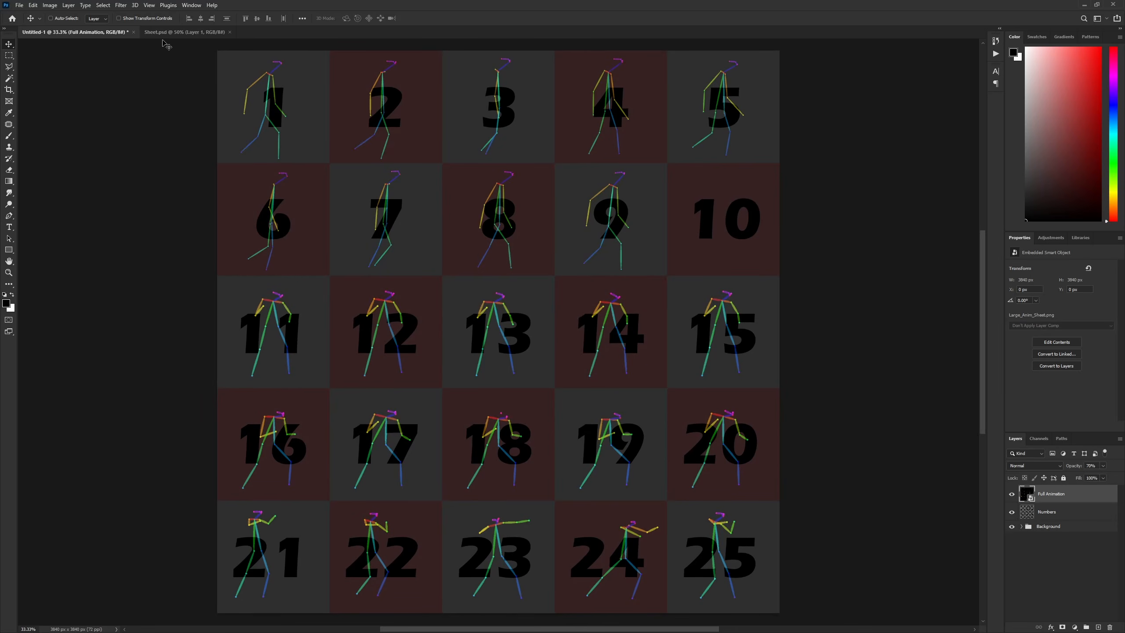
click(167, 34)
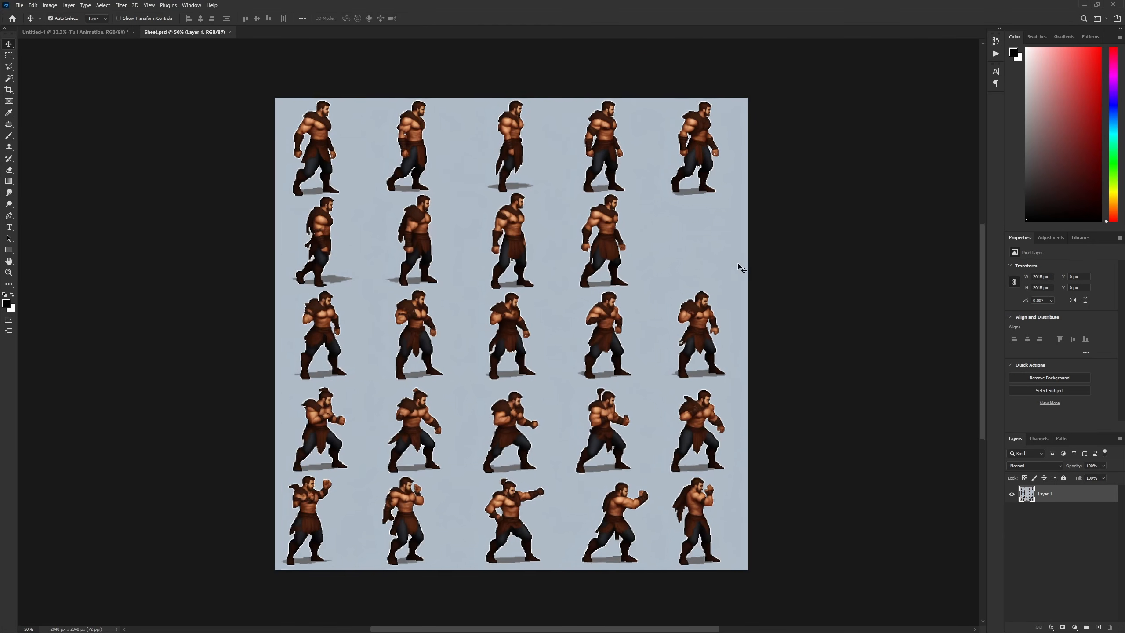
- Examine the generated warrior poses in the character sheet up close
key(ctrl+plus)
drag(586, 233, 590, 256)
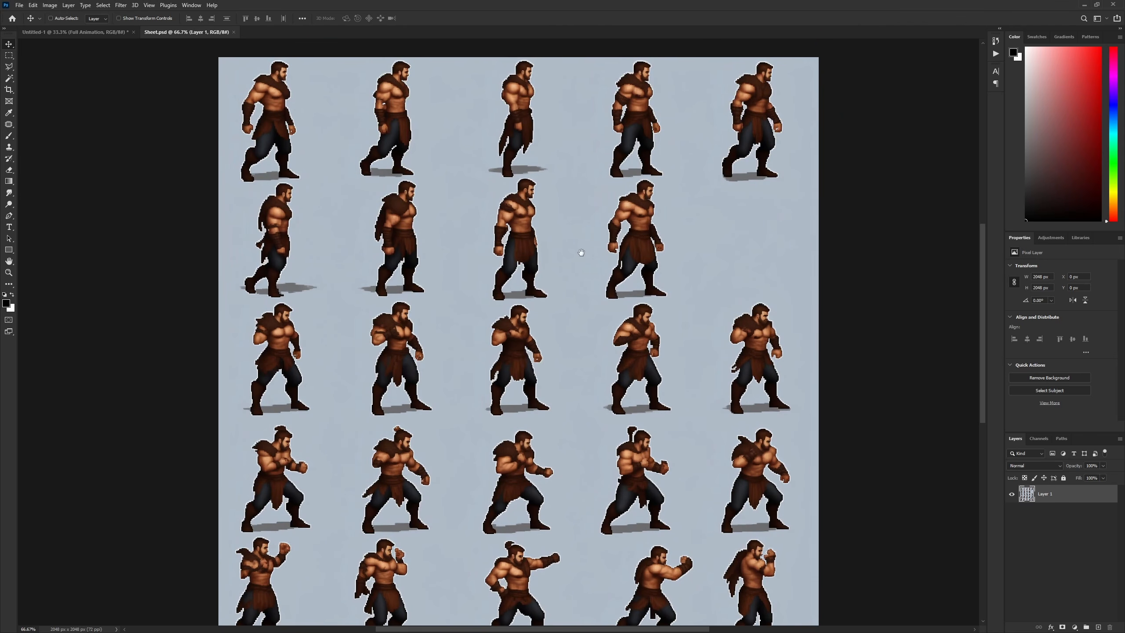
drag(627, 394, 599, 330)
drag(553, 257, 571, 271)
key(ctrl+minus)
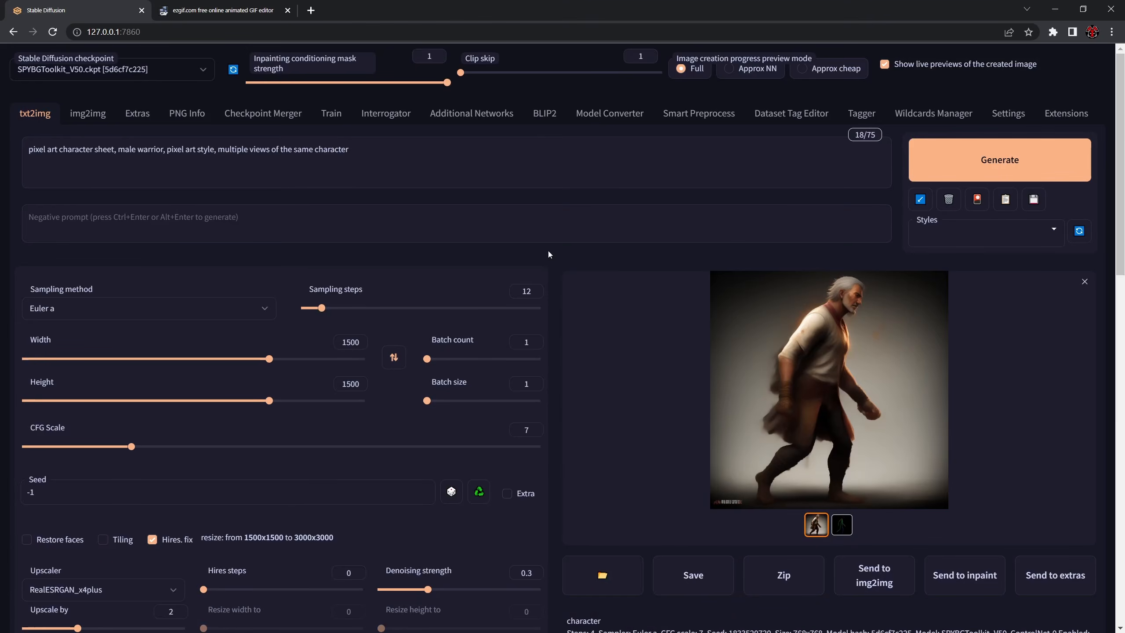
- Switch to the Stable Diffusion page and set the ControlNet preprocessor to openpose
scroll(548, 250, down, 10)
scroll(185, 438, down, 1)
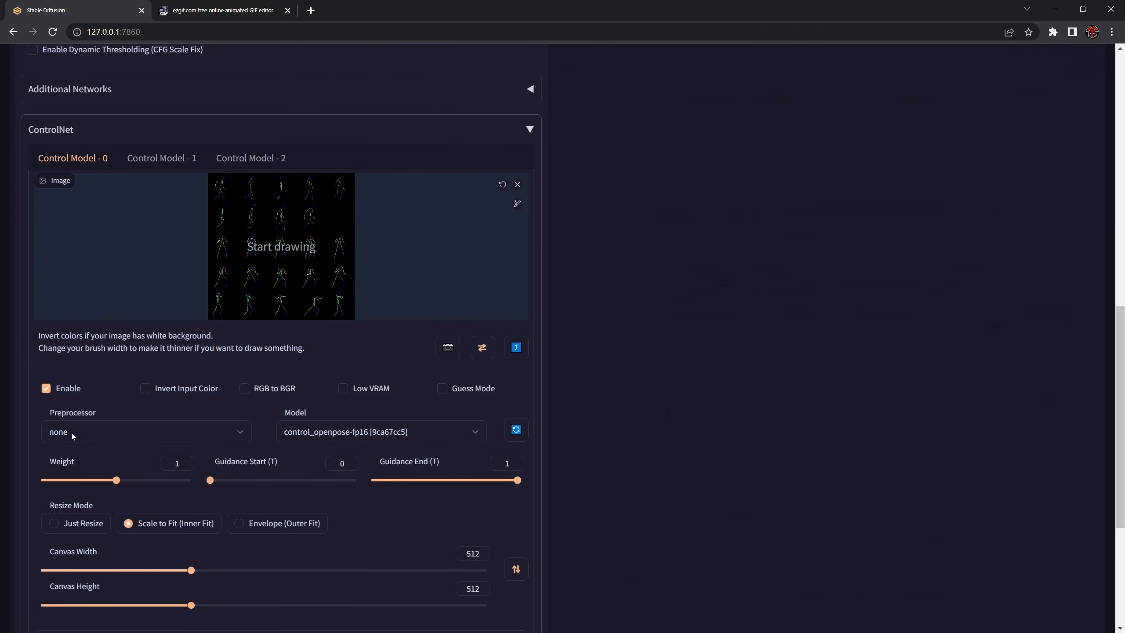
click(69, 434)
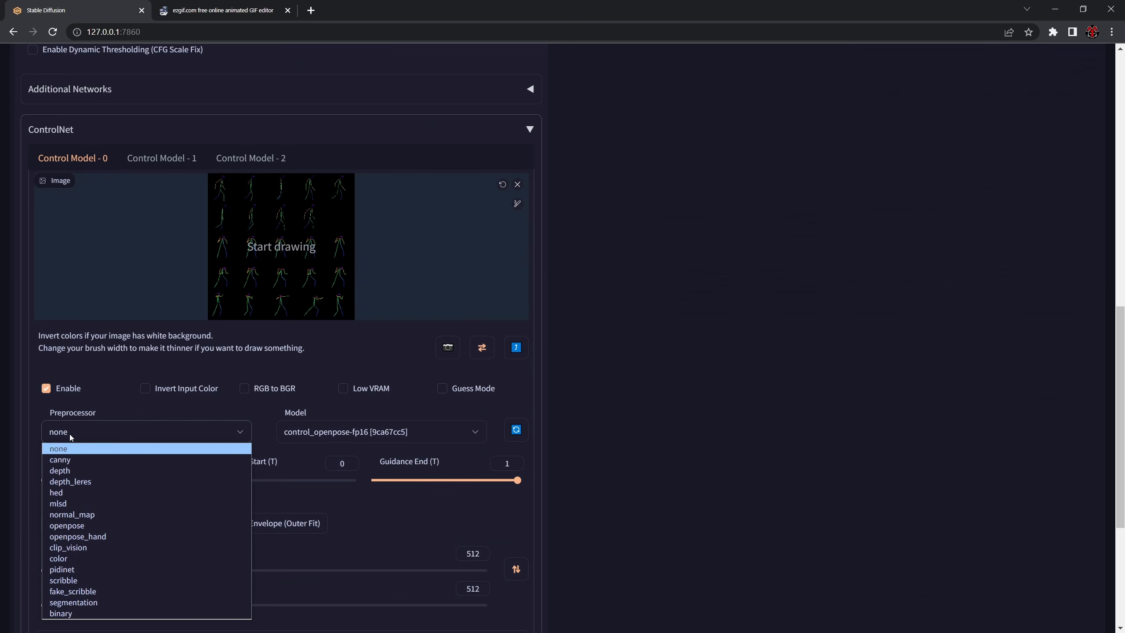
click(71, 432)
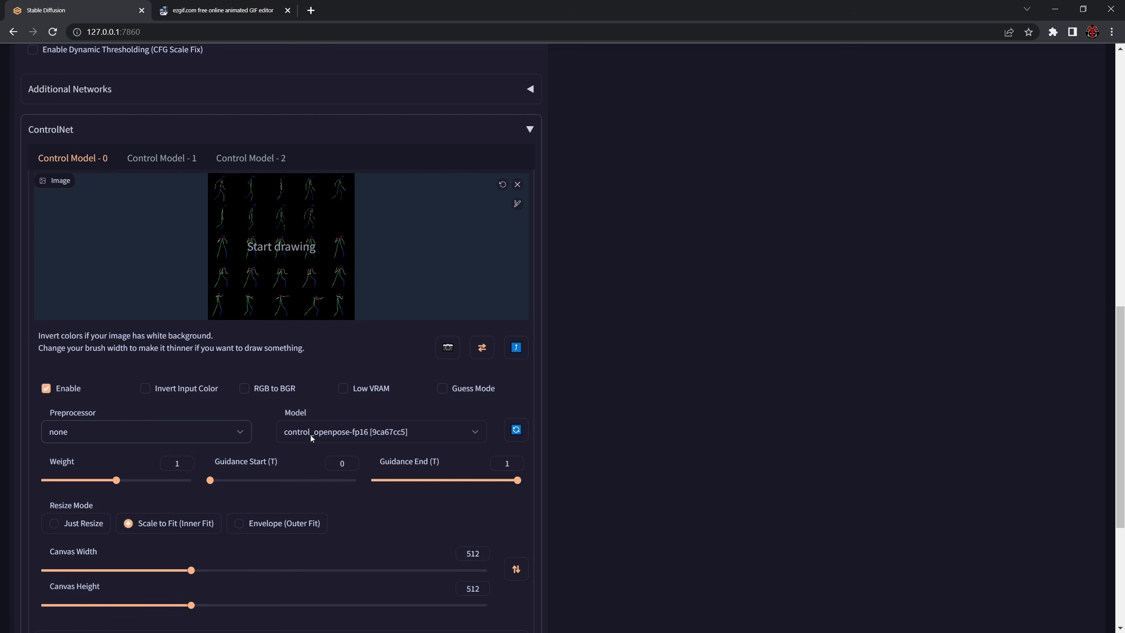
click(89, 426)
click(86, 531)
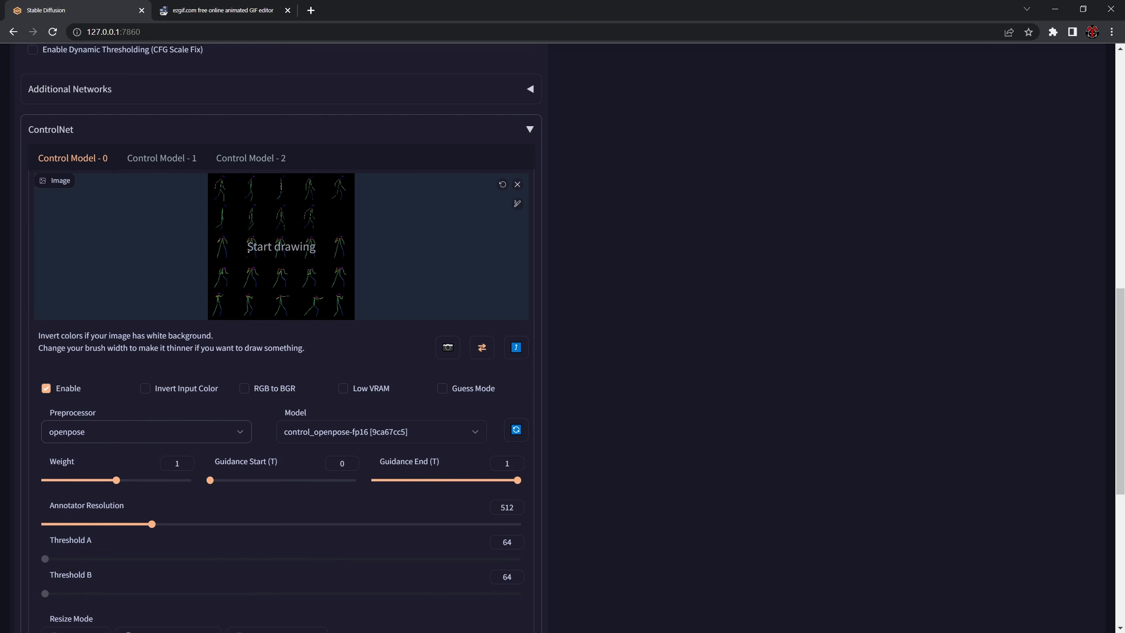
- Set the ControlNet preprocessor back to none
scroll(249, 252, up, 2)
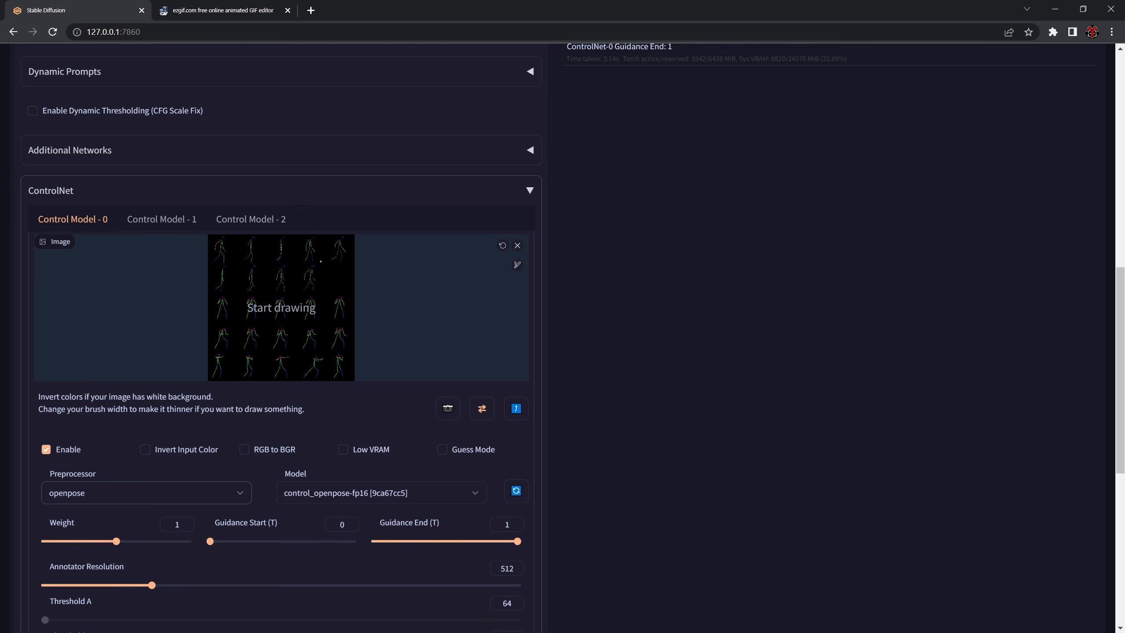
click(93, 492)
click(94, 310)
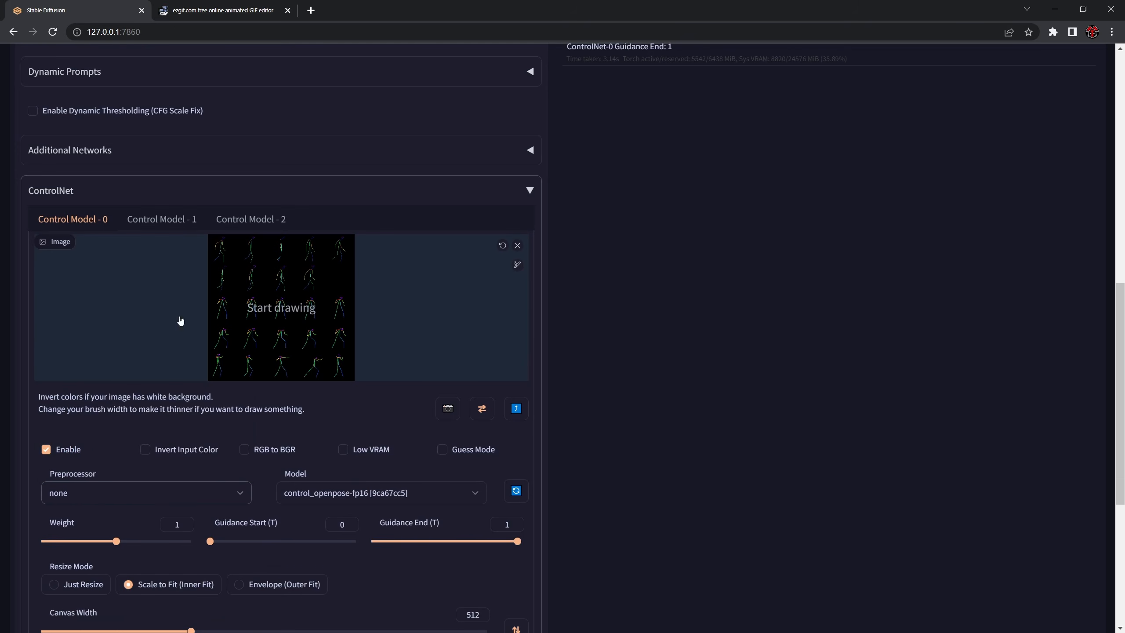
scroll(252, 313, up, 1)
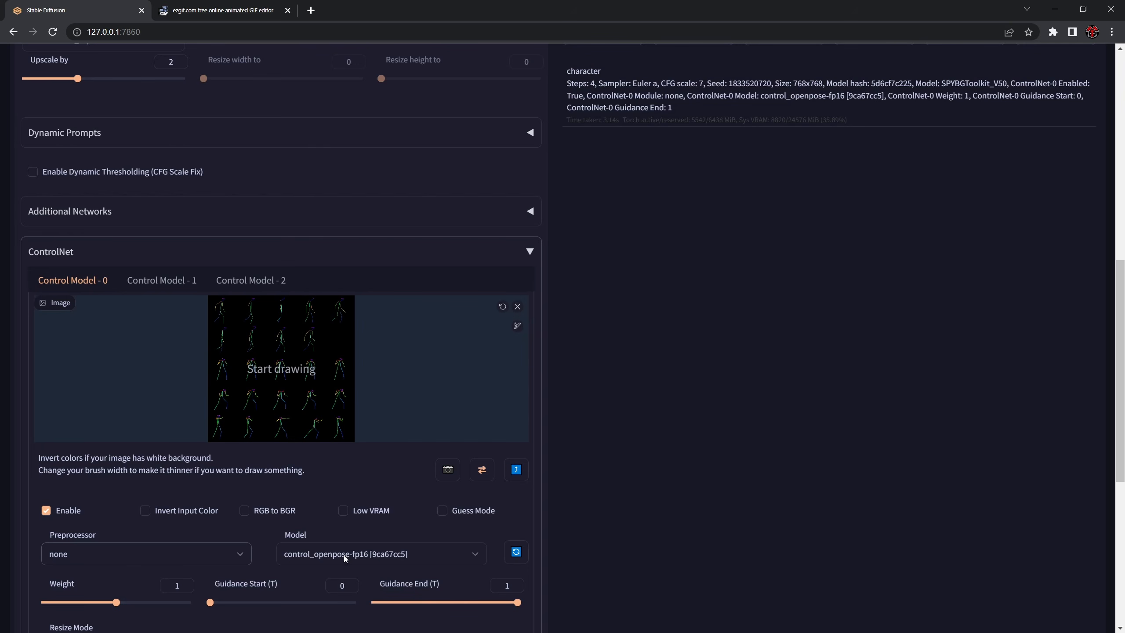
scroll(397, 429, up, 8)
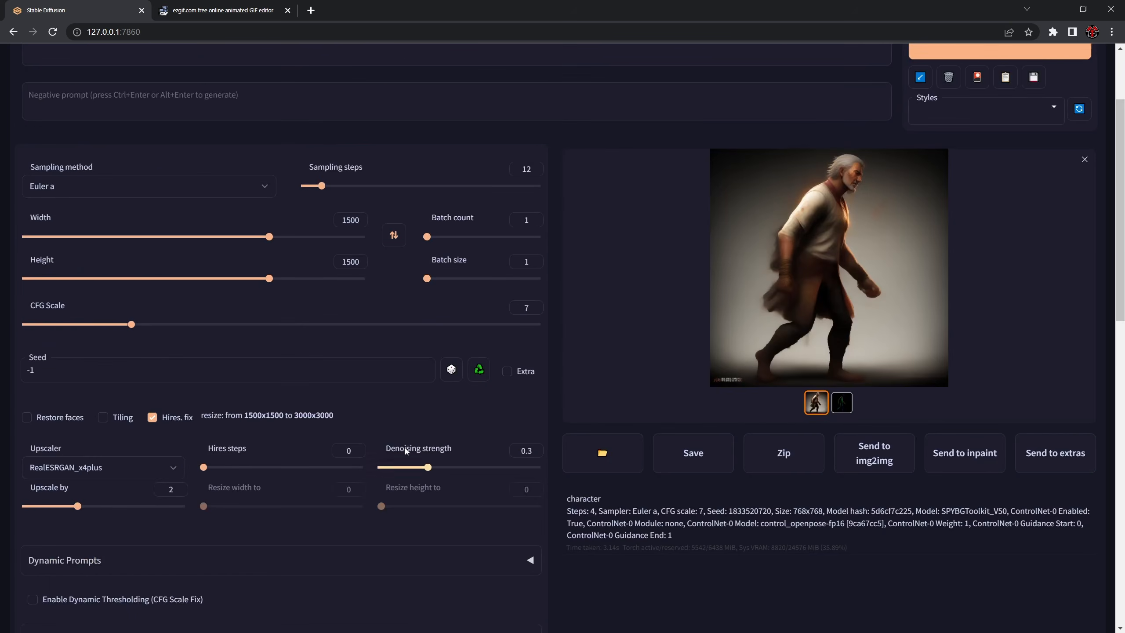
scroll(302, 334, up, 3)
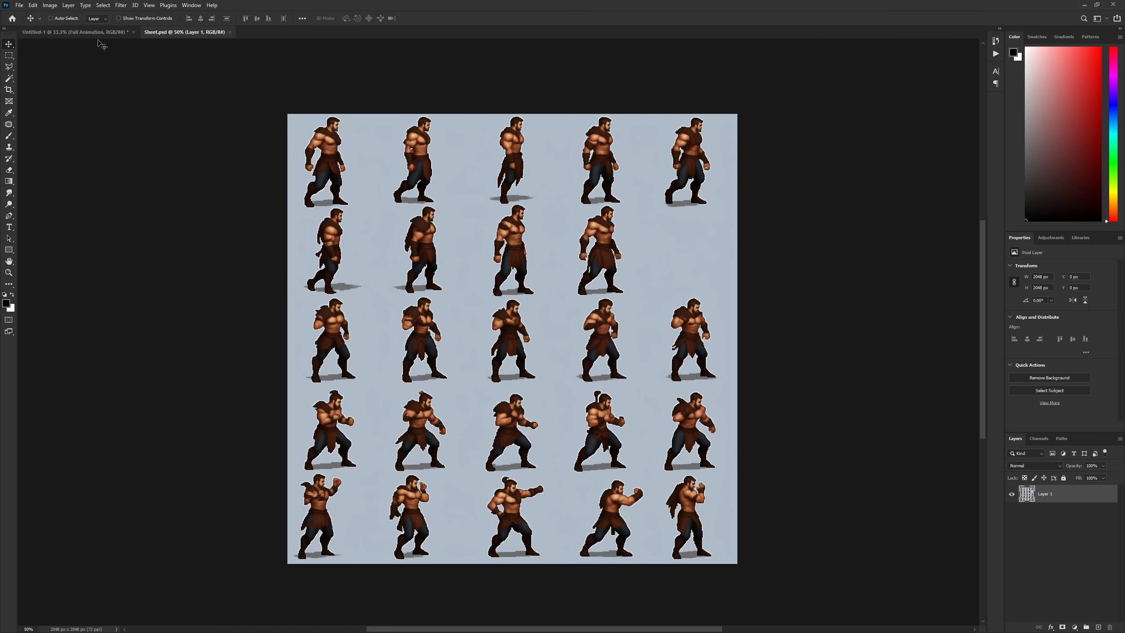
- Switch to Photoshop's Untitled-1 document and hide the Full Animation and Numbers layers so only the checkerboard background shows
click(70, 33)
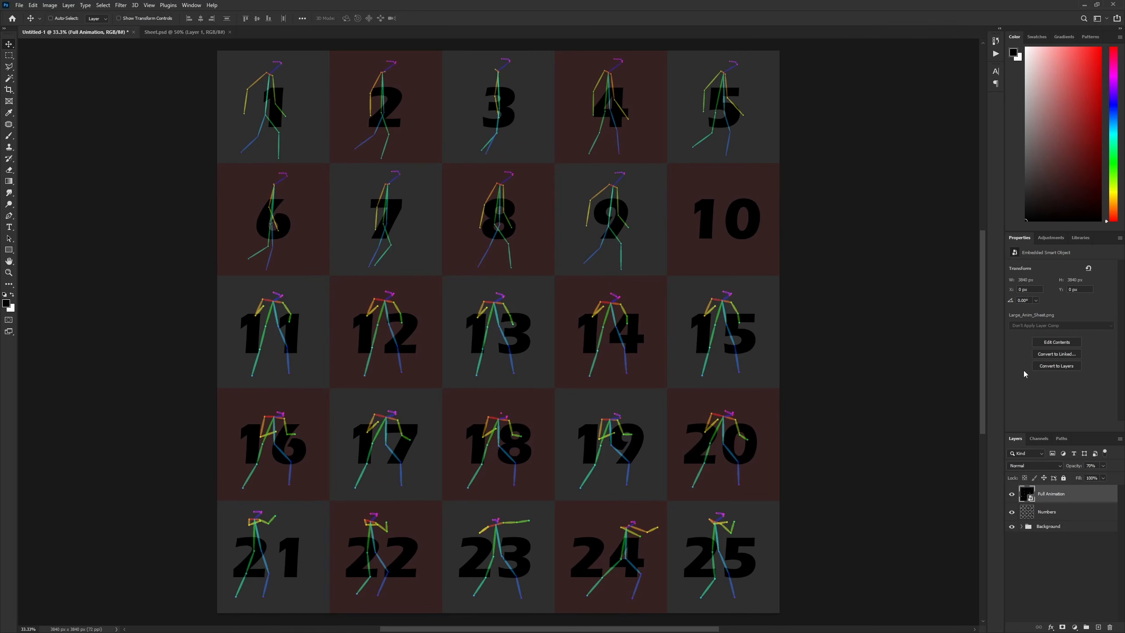
click(1012, 493)
click(1011, 512)
- Copy the entire 5×5 checkerboard and paste it into Sheet.psd as a new layer
click(8, 56)
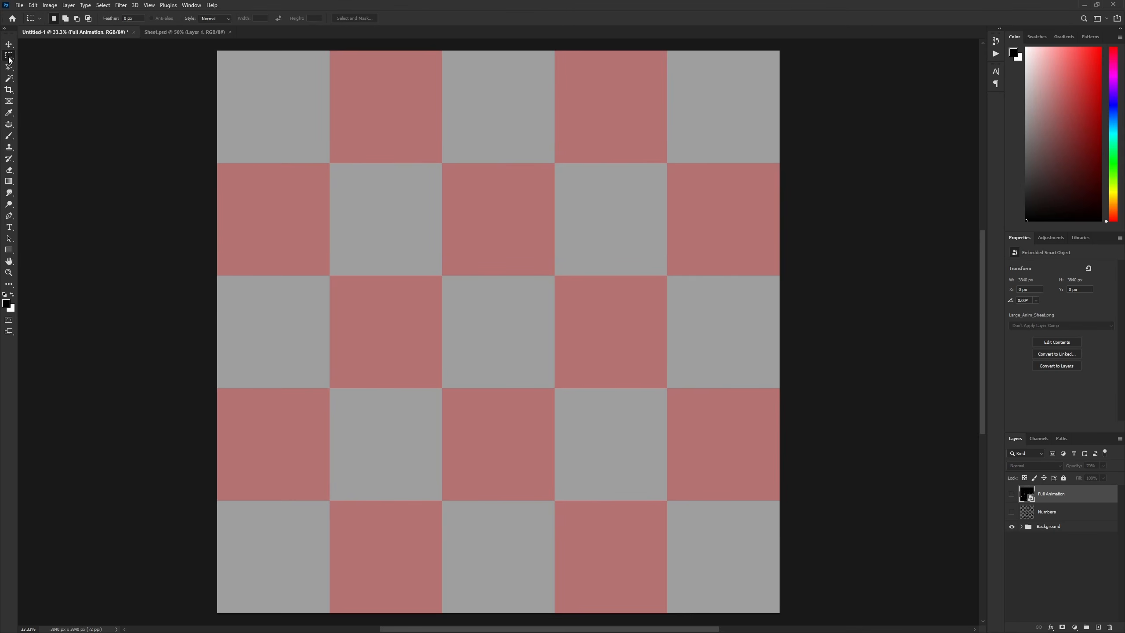
key(ctrl+a)
key(ctrl+d)
click(185, 33)
key(ctrl+v)
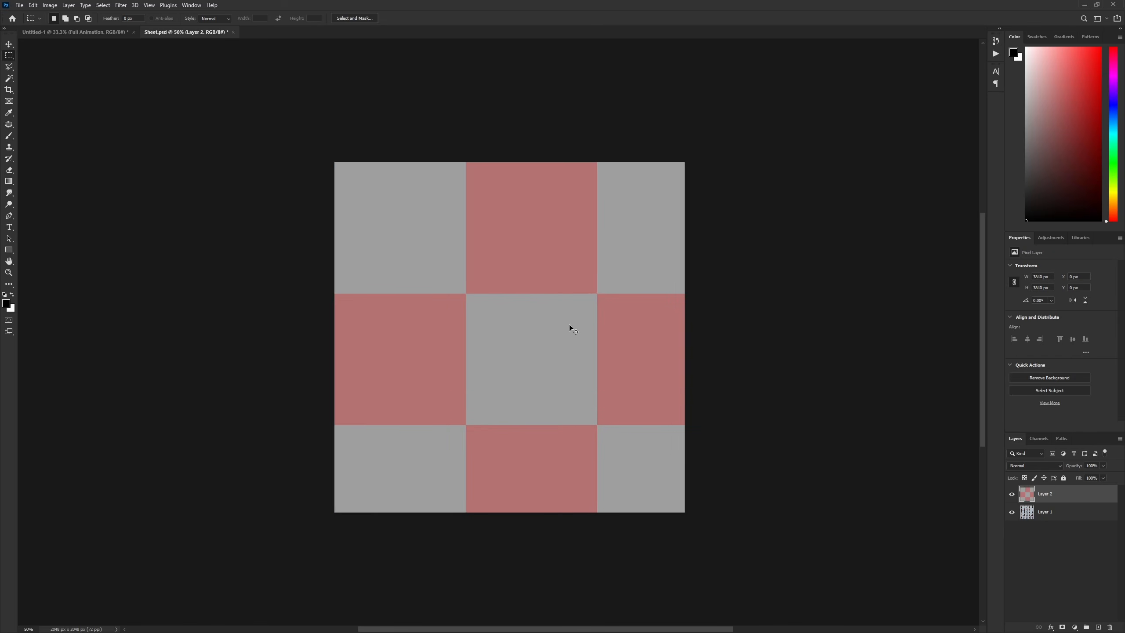
- Scale the pasted checkerboard down to fill the 2048 px square canvas and set its layer opacity to 50%
key(ctrl+t)
key(ctrl+minus)
key(ctrl+minus)
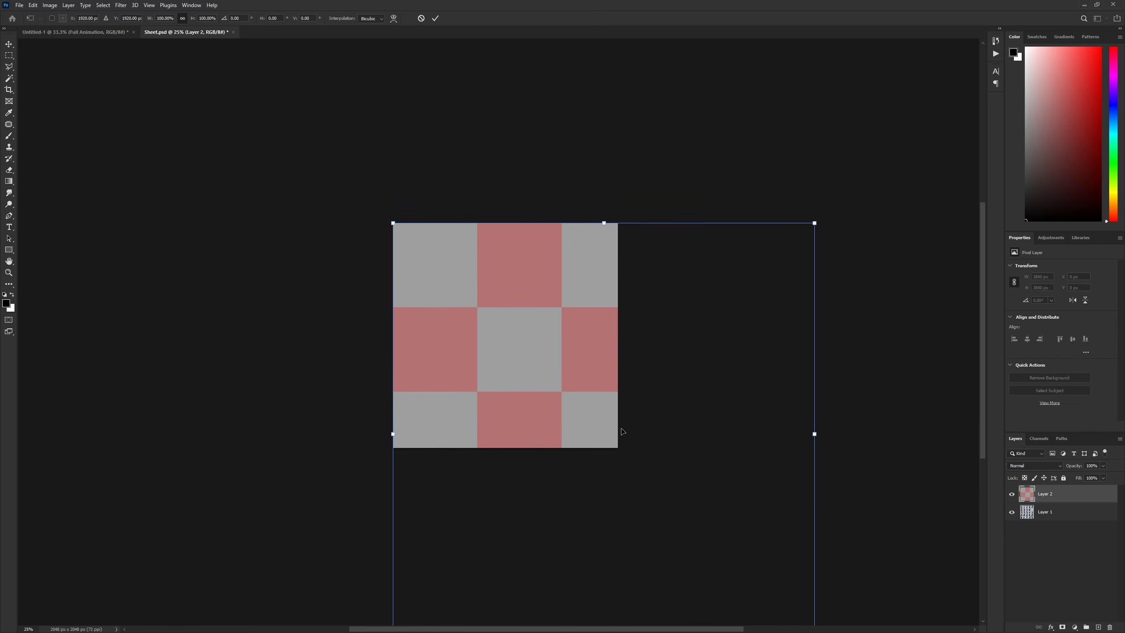
drag(616, 453, 624, 362)
drag(823, 552, 626, 356)
key(Return)
key(ctrl+plus)
key(ctrl+plus)
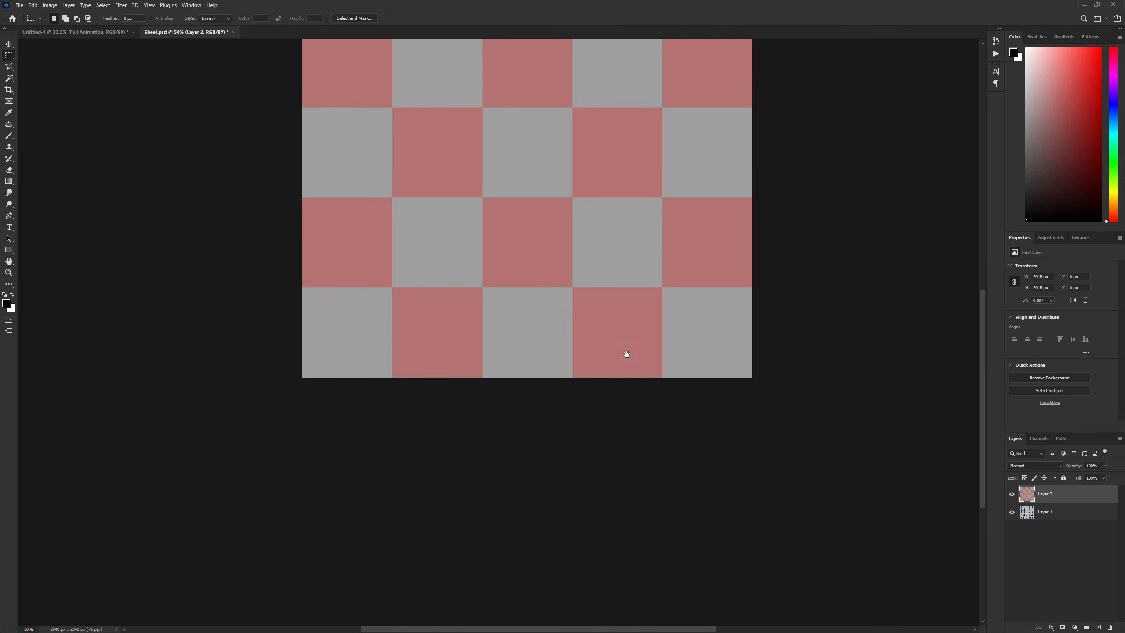
drag(496, 292, 479, 465)
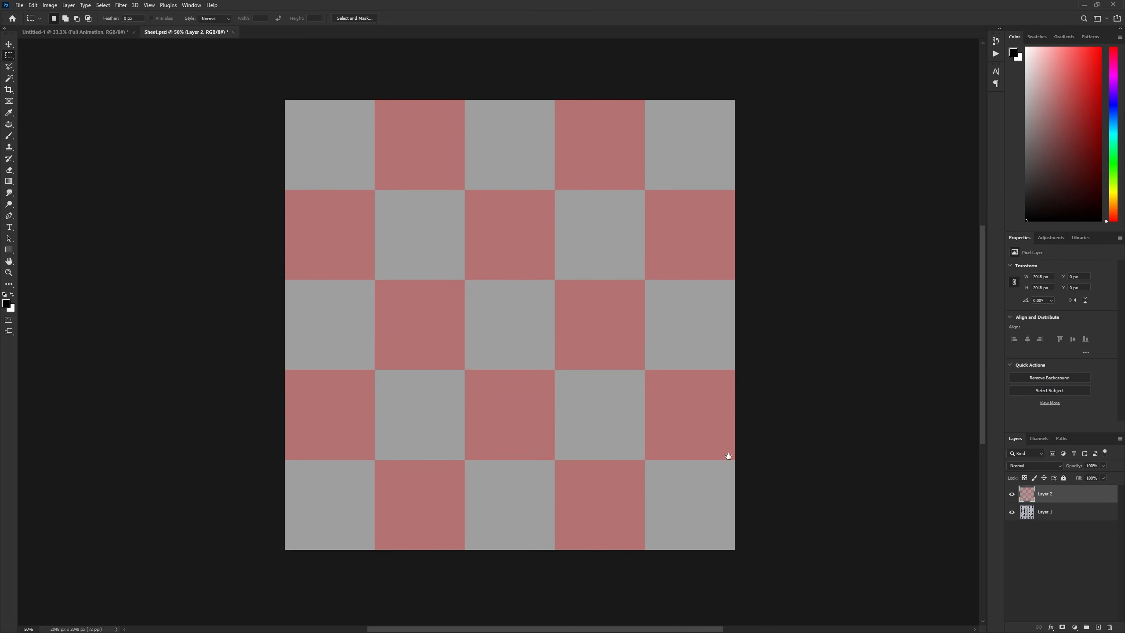
click(1087, 467)
text(50)
- Examine how each warrior fits inside its checkerboard cell, comparing the sheet with the grid layer shown and hidden
key(ctrl+plus)
key(ctrl+plus)
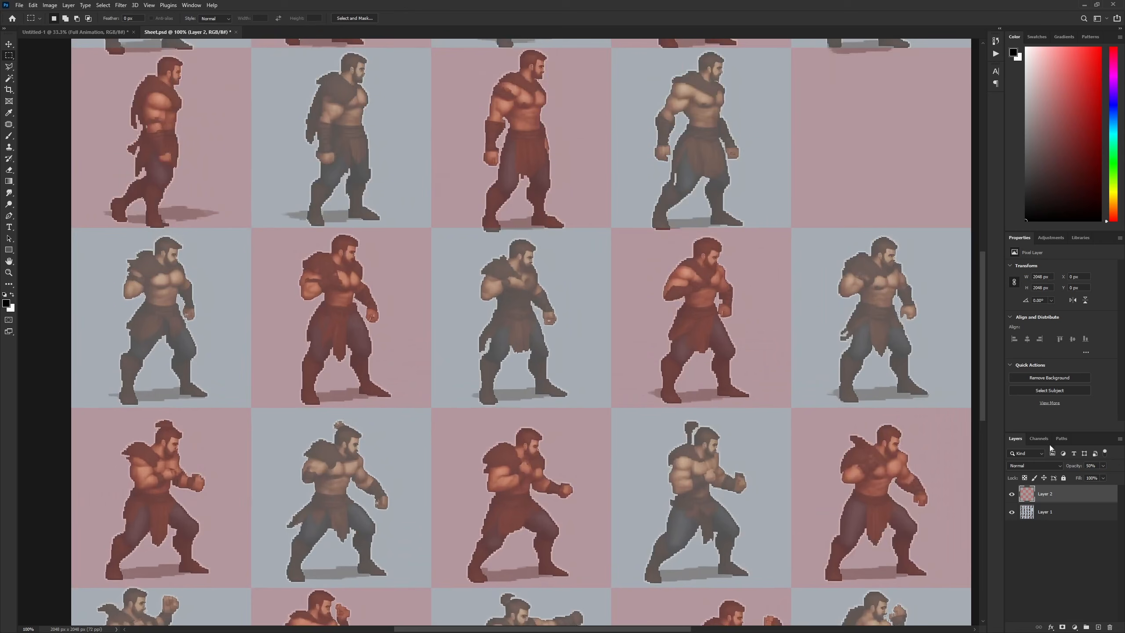
drag(462, 267, 500, 425)
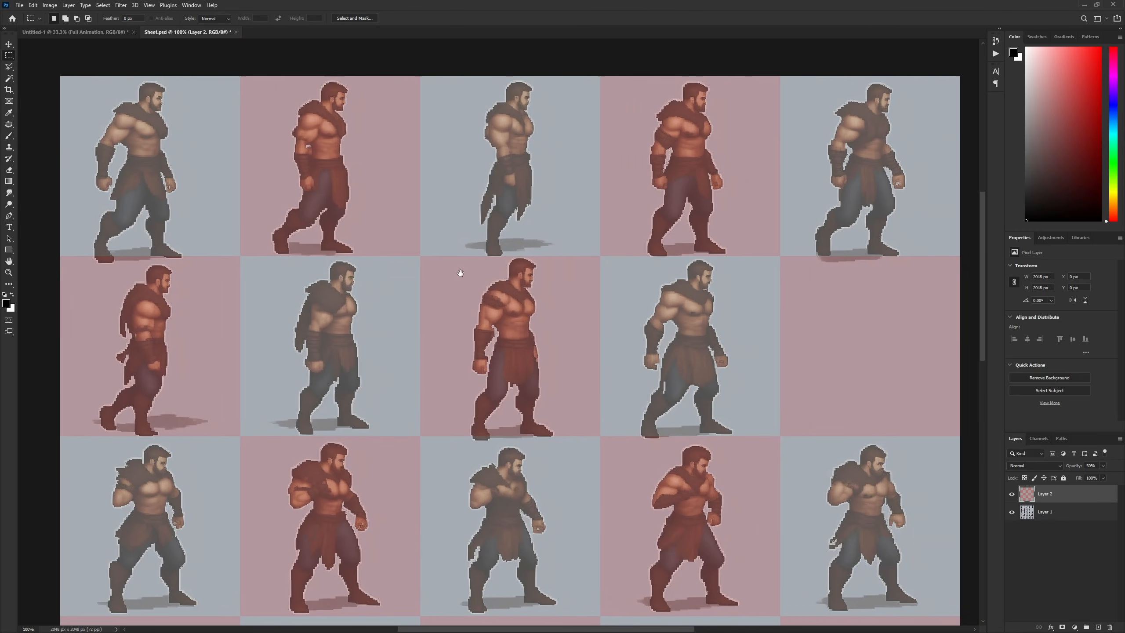
drag(526, 278, 465, 277)
drag(572, 483, 577, 394)
drag(469, 441, 455, 149)
drag(474, 220, 513, 335)
drag(505, 238, 522, 442)
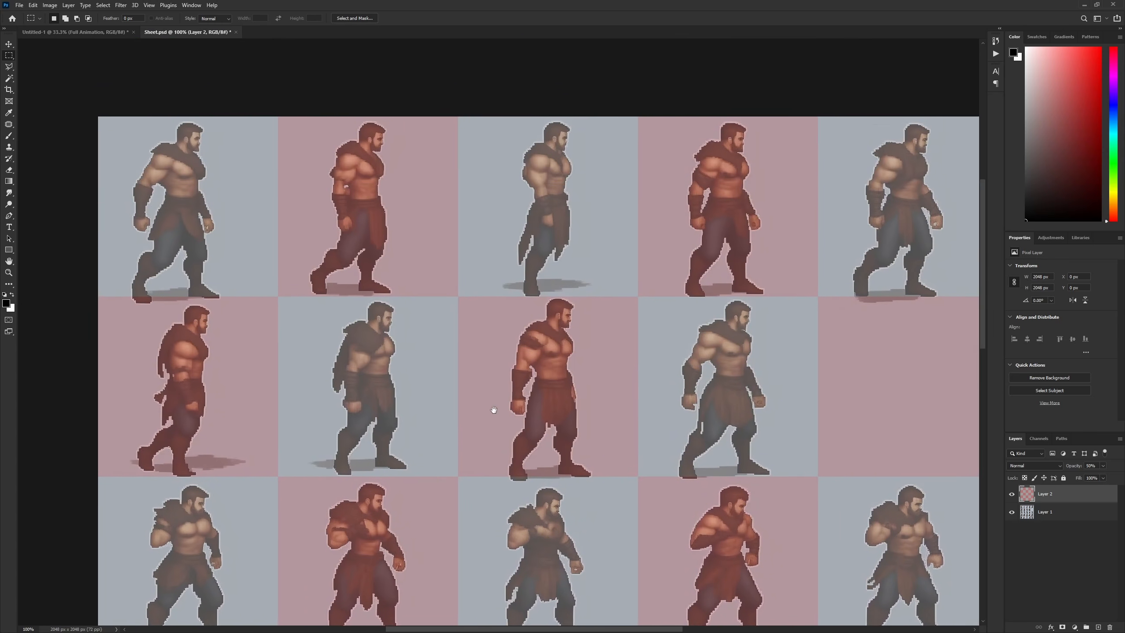
drag(492, 402, 450, 390)
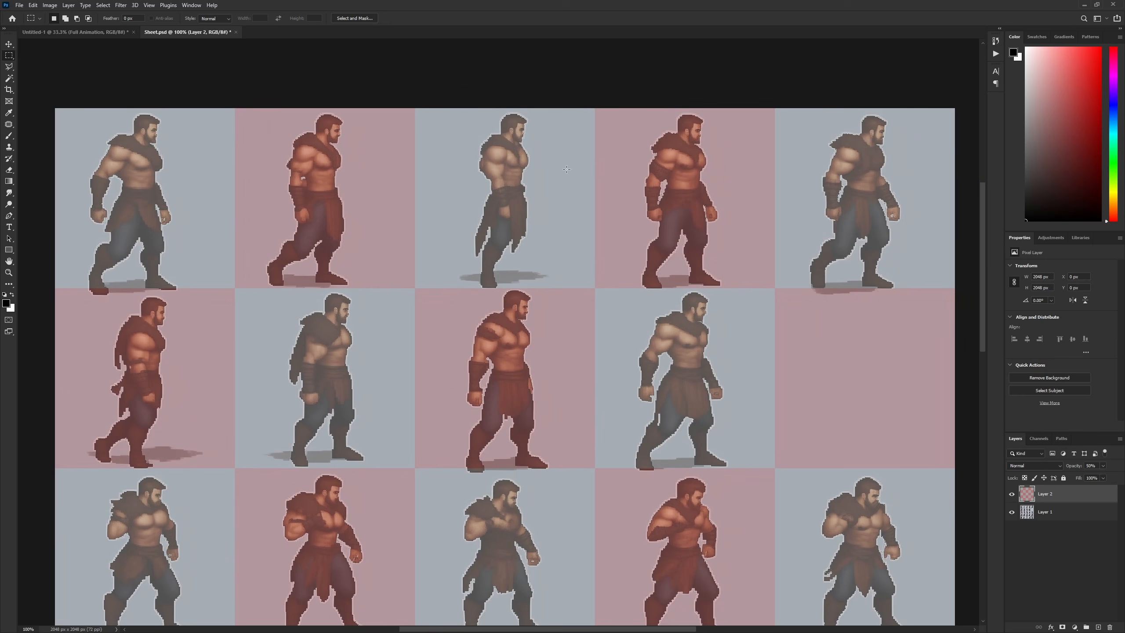
click(1011, 493)
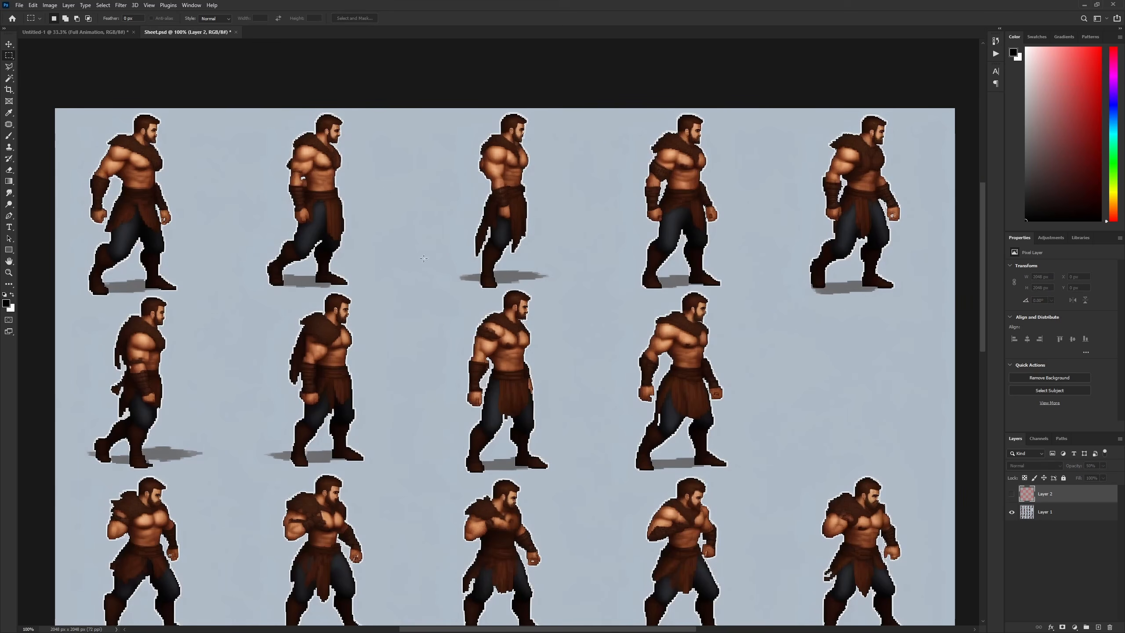
drag(519, 388, 539, 291)
drag(548, 235, 551, 377)
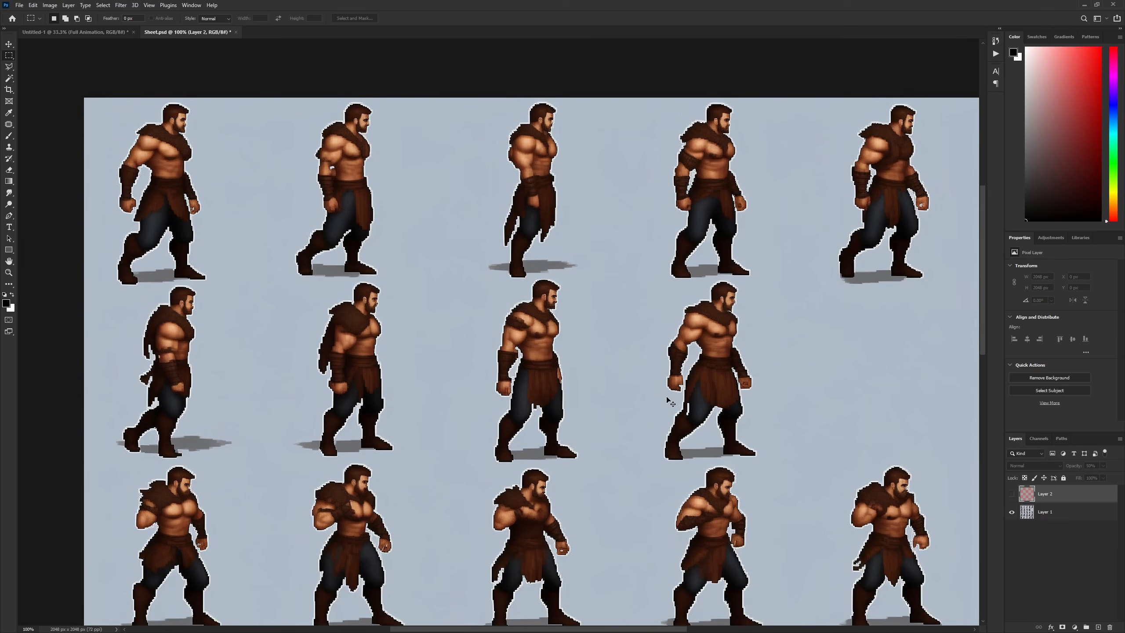
- Add a new empty layer and sample the sheet's blue-grey background as the Brush colour
key(ctrl+shift+n)
key(Return)
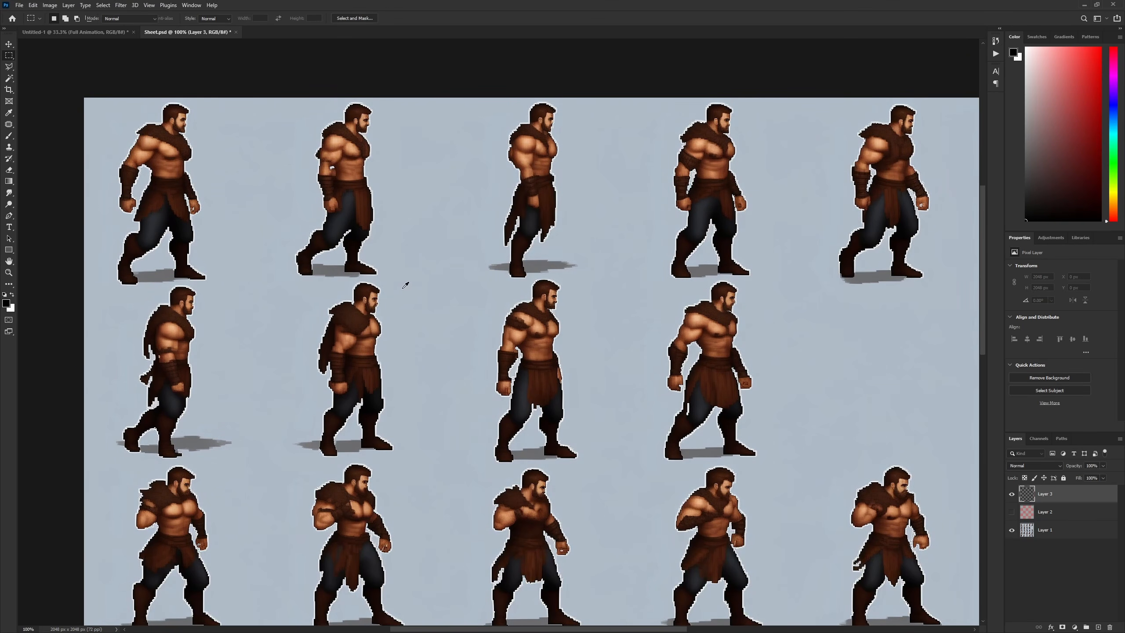
key(b)
alt+click(441, 306)
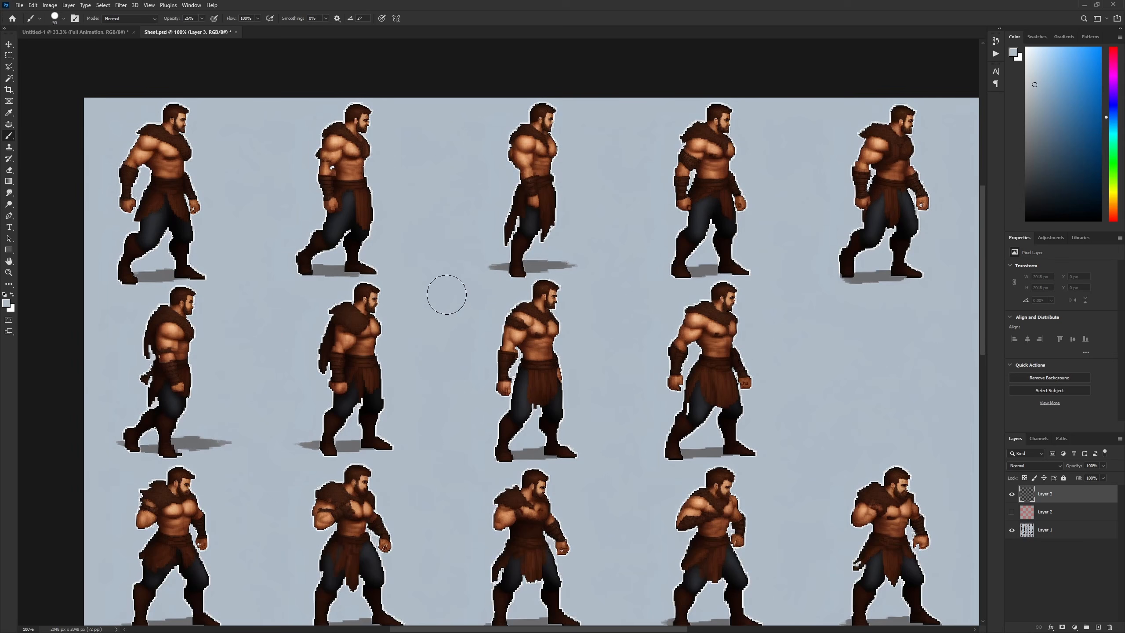
- Reduce the brush size, then show the checkerboard layer and place the new empty layer beneath it
key(bracketleft)
key(bracketleft)
key(bracketleft)
key(bracketleft)
key(bracketleft)
click(1012, 512)
drag(1050, 493, 1036, 525)
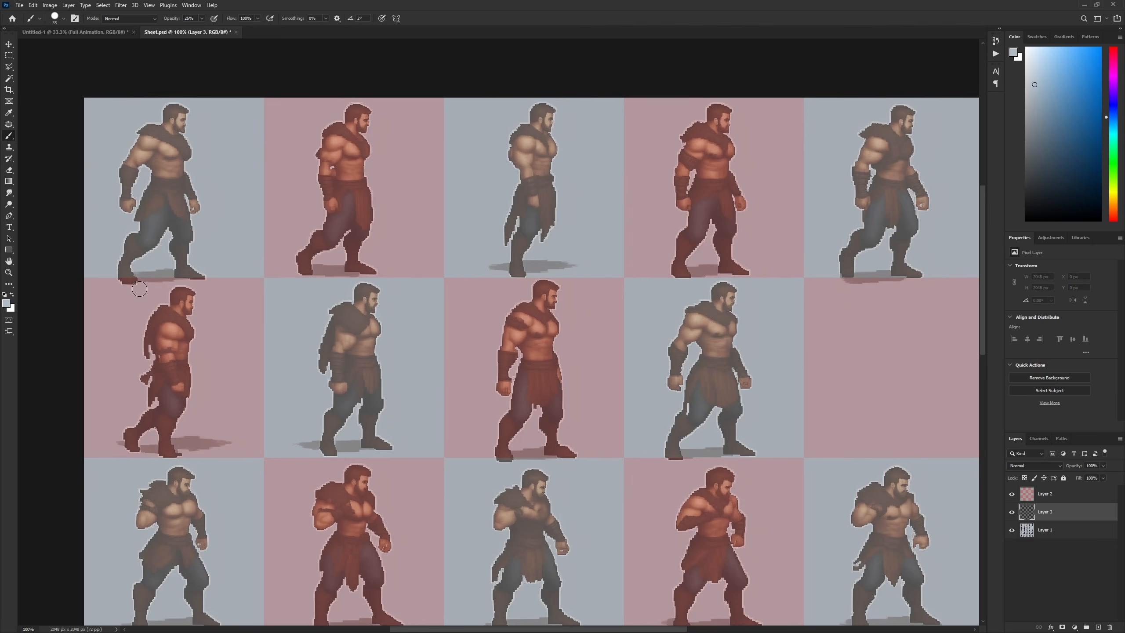
- Paint over the first warrior's foot and shadow below its top-row cell, using a smaller brush at 100% opacity
mouse_move(138, 289)
mouse_down()
mouse_move(119, 287)
mouse_move(150, 289)
mouse_up()
key(5)
key(bracketleft)
key(bracketleft)
key(0)
click(63, 19)
drag(56, 46, 51, 48)
click(96, 298)
drag(85, 281, 249, 283)
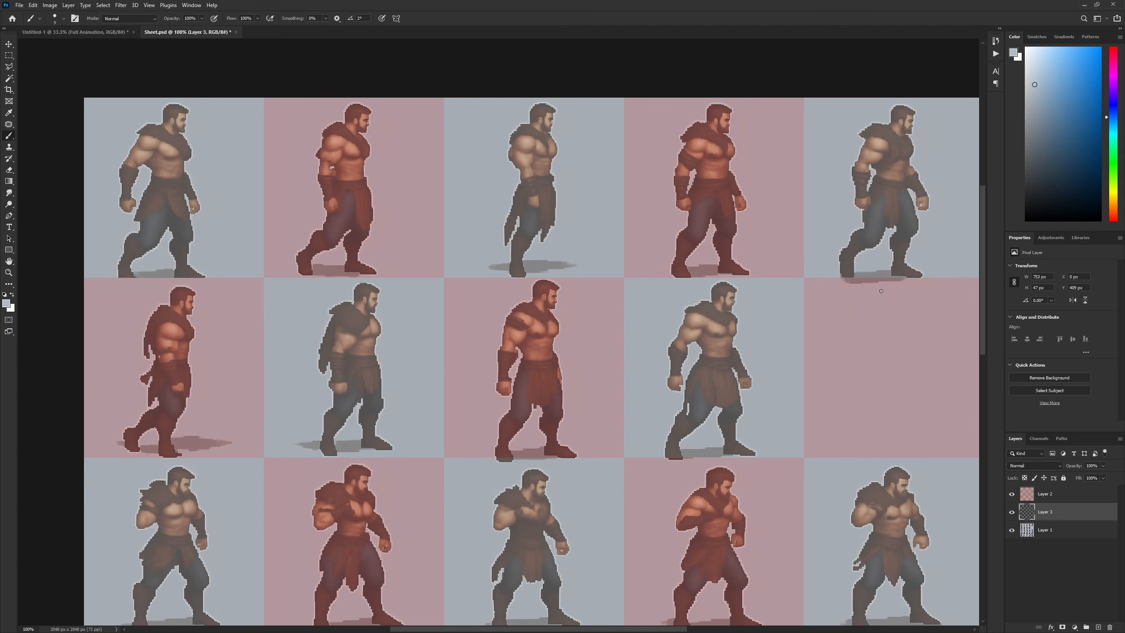
- Paint over the feet of the third and fourth warriors in the second row where they extend below their cells
drag(836, 324, 826, 296)
scroll(618, 389, down, 3)
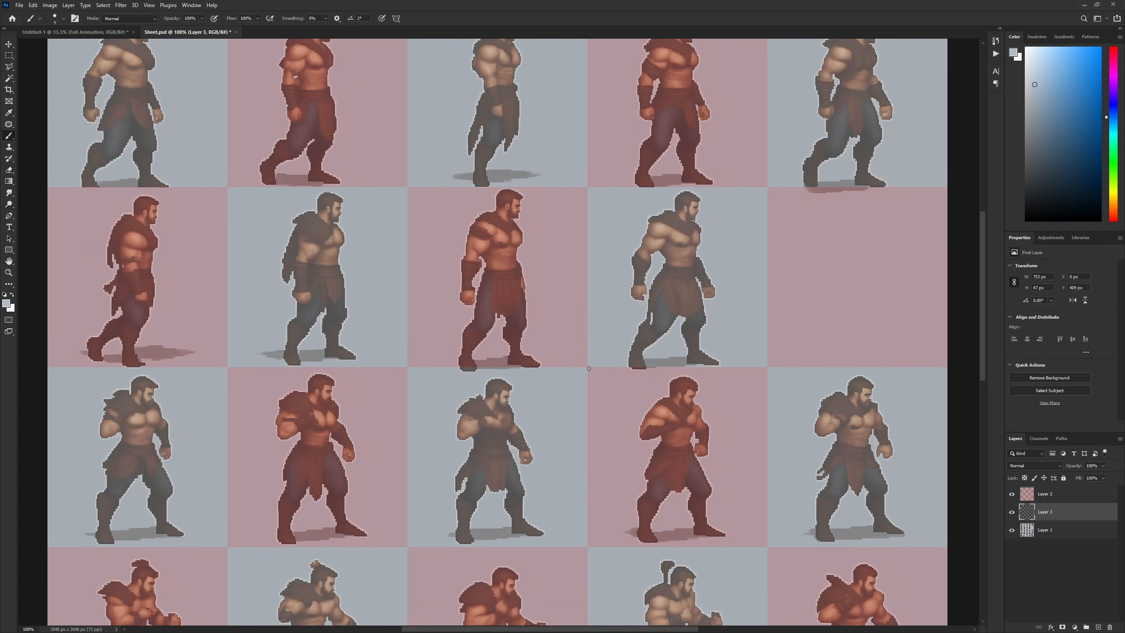
drag(588, 368, 669, 373)
drag(547, 369, 464, 371)
- Check the lower three rows for warriors that cross their cell borders
drag(213, 473, 105, 389)
drag(370, 466, 535, 376)
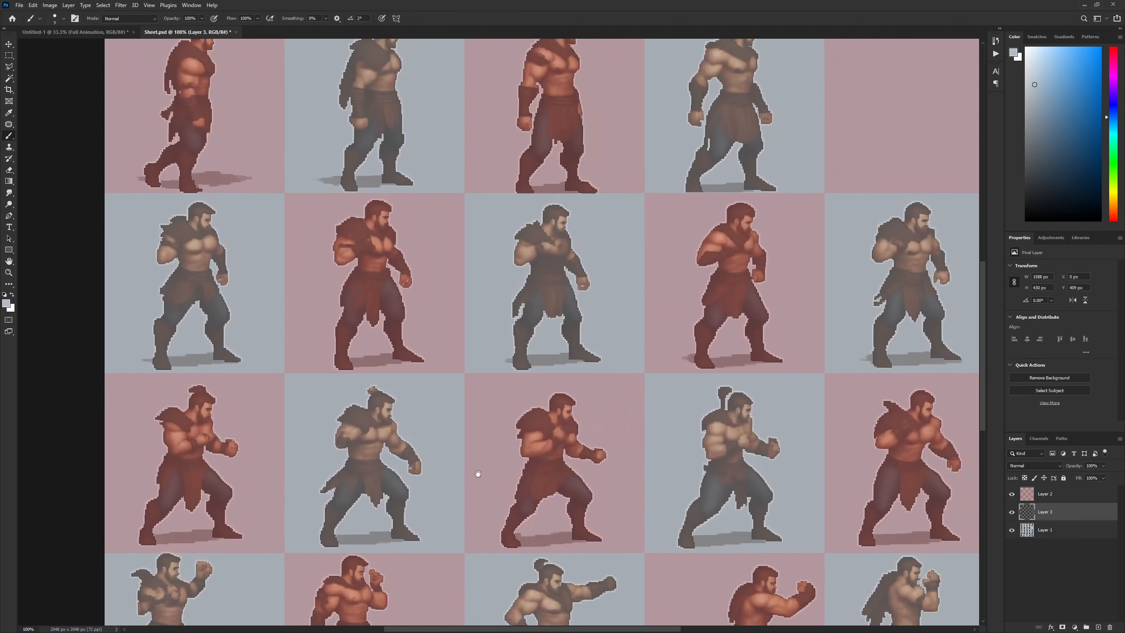
drag(478, 474, 507, 354)
drag(485, 402, 457, 367)
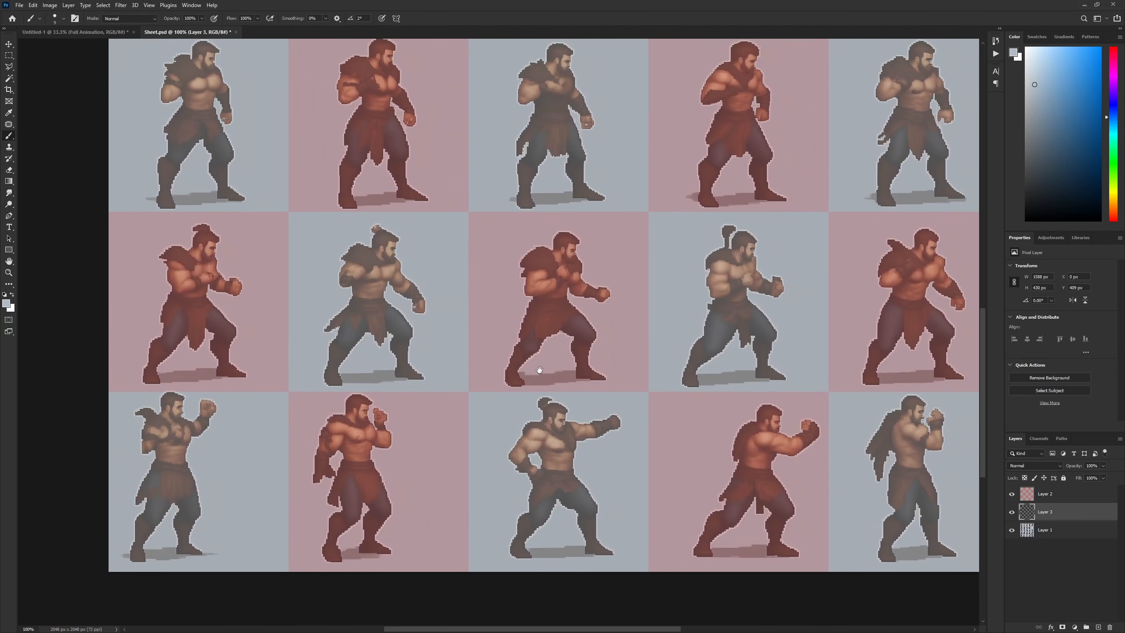
drag(539, 369, 496, 374)
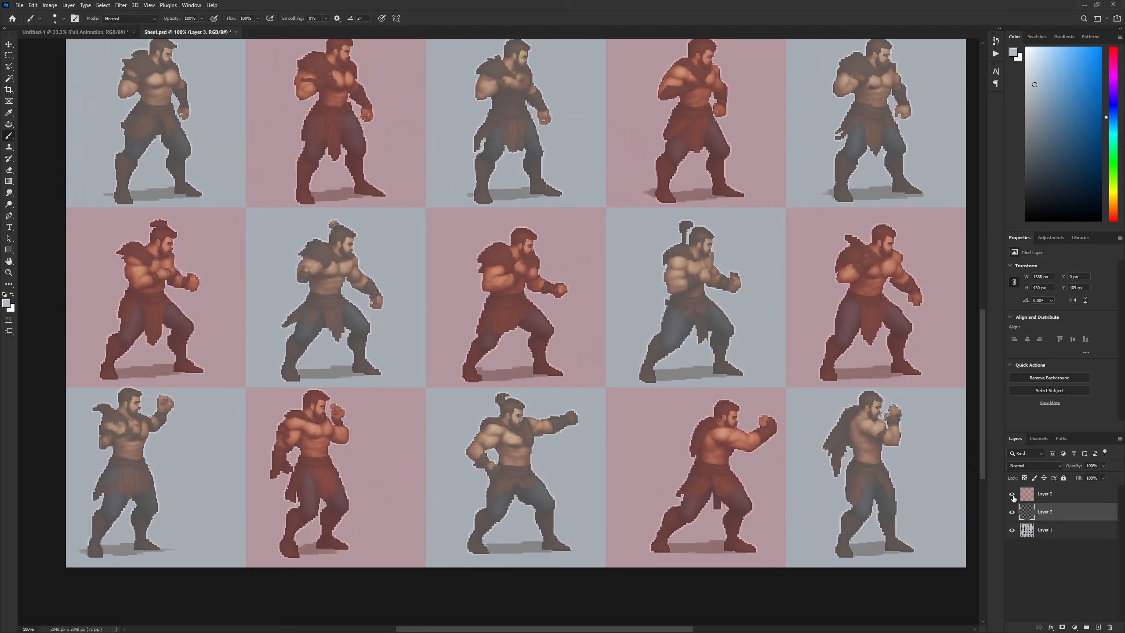
- Hide the checkerboard layer and review the retouched sheet without the grid
click(1011, 493)
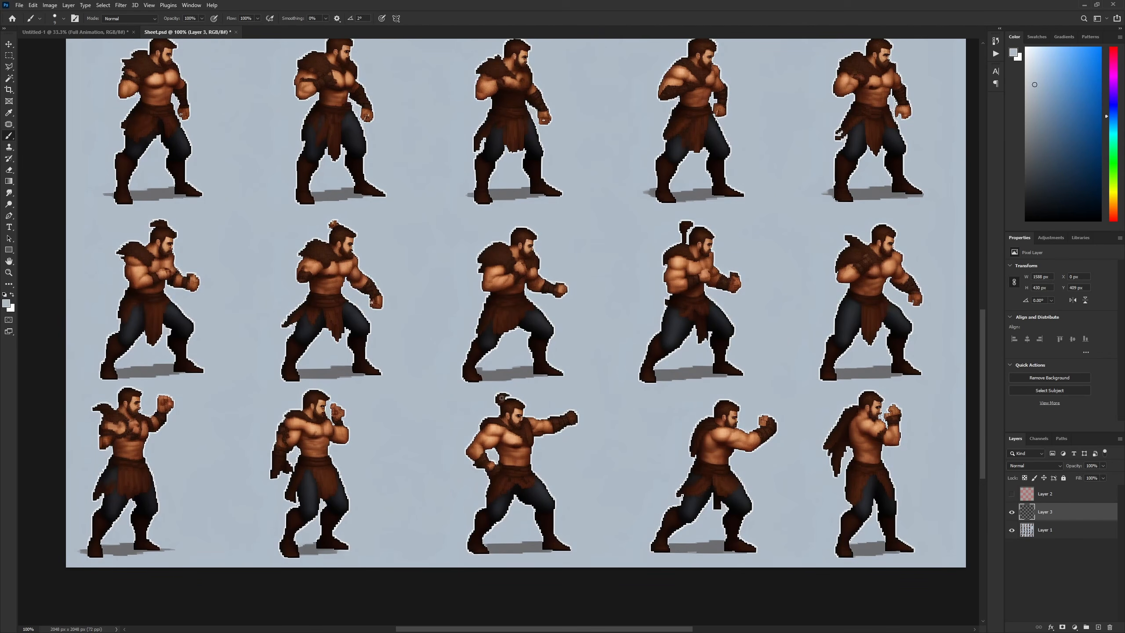
drag(411, 417, 481, 452)
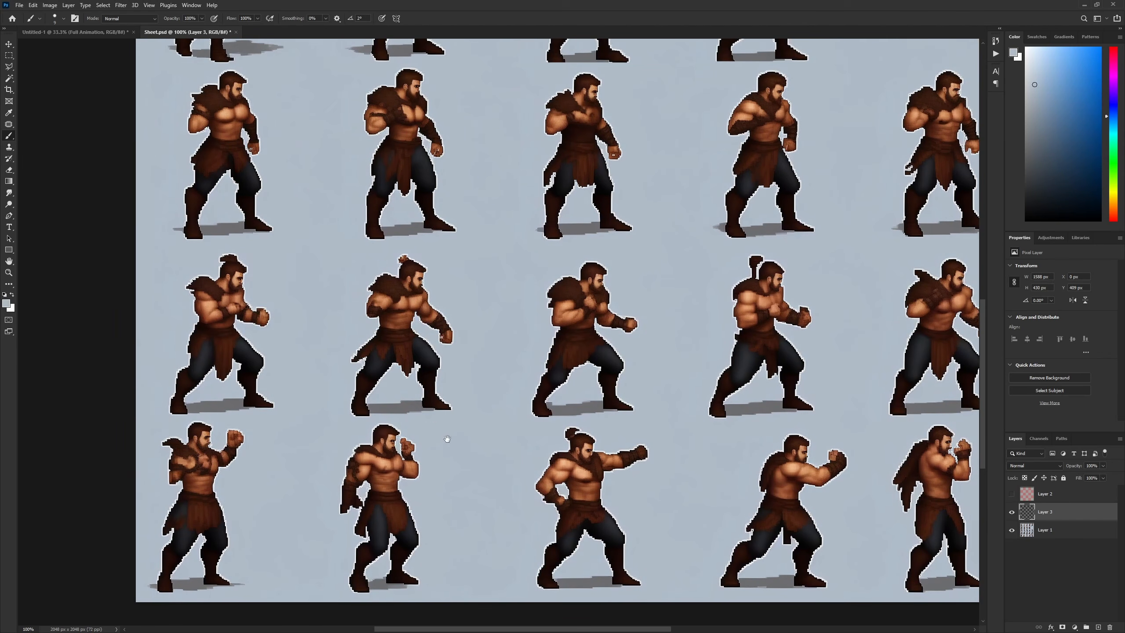
drag(461, 207, 411, 397)
drag(475, 235, 458, 310)
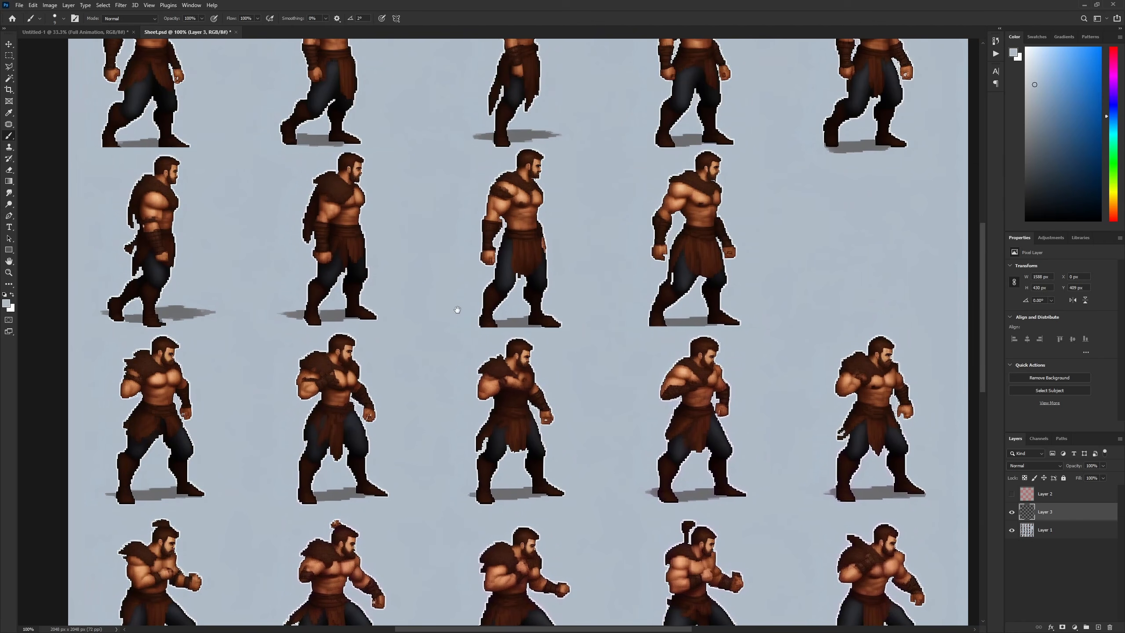
- Paint over the stray shape sticking up behind the fourth warrior's head in the fourth row with a larger brush
drag(566, 447, 545, 155)
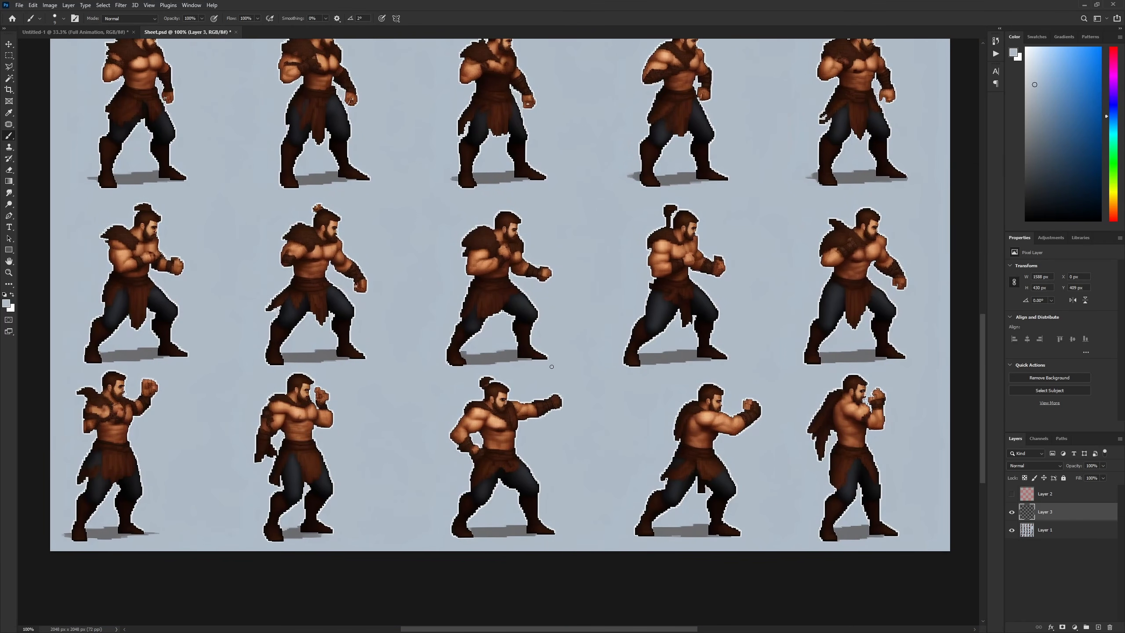
key(bracketright)
alt+click(653, 213)
drag(662, 210, 664, 209)
- Paint over the hair bun of the third warrior in the bottom row in the background colour, using a smaller brush
key(bracketleft)
key(bracketleft)
key(bracketleft)
drag(488, 376, 476, 383)
key(ctrl+plus)
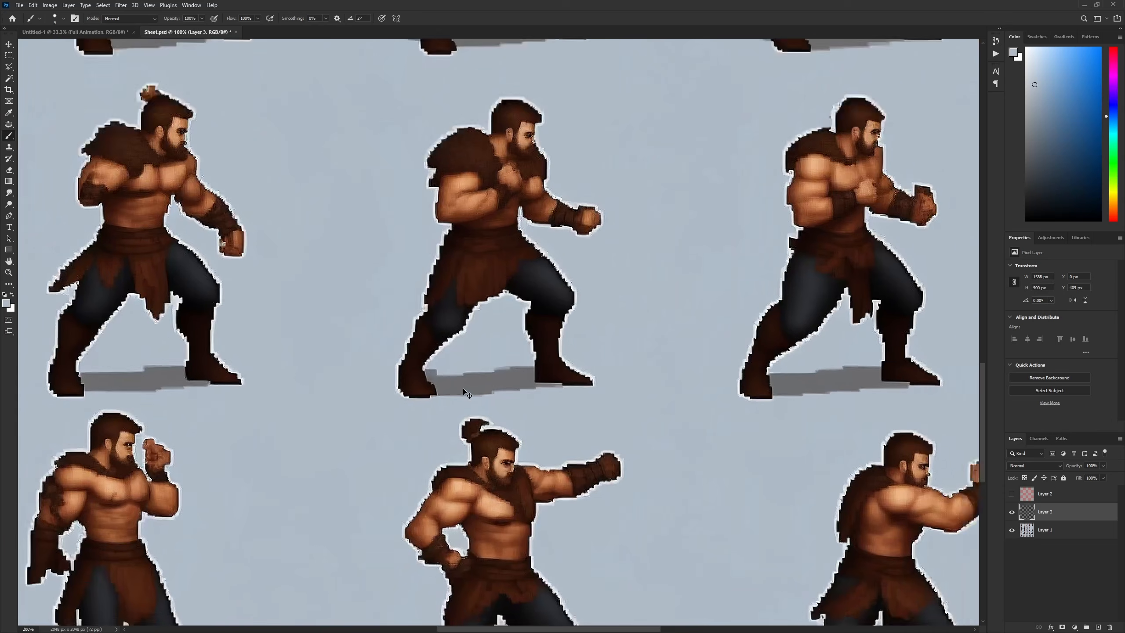
drag(437, 417, 505, 270)
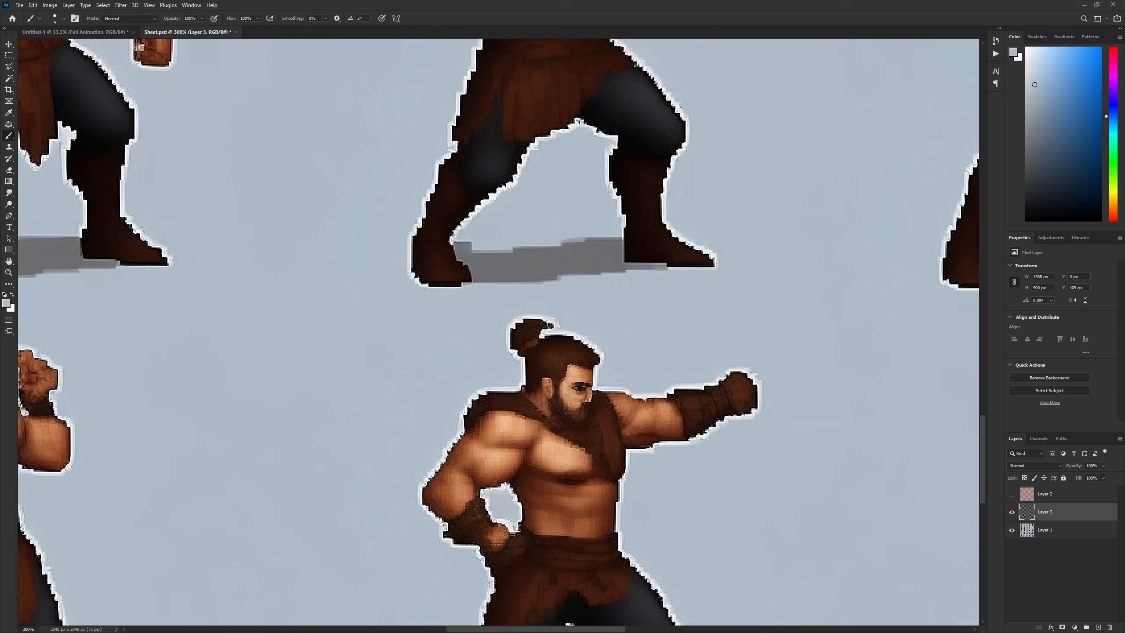
mouse_move(554, 321)
mouse_down()
mouse_move(579, 425)
mouse_move(549, 420)
mouse_move(516, 331)
mouse_move(539, 309)
mouse_move(558, 319)
mouse_move(537, 325)
mouse_move(536, 312)
mouse_move(507, 325)
mouse_move(512, 334)
mouse_move(534, 325)
mouse_move(503, 347)
mouse_move(531, 324)
mouse_move(519, 346)
mouse_move(547, 332)
mouse_up()
alt+click(549, 332)
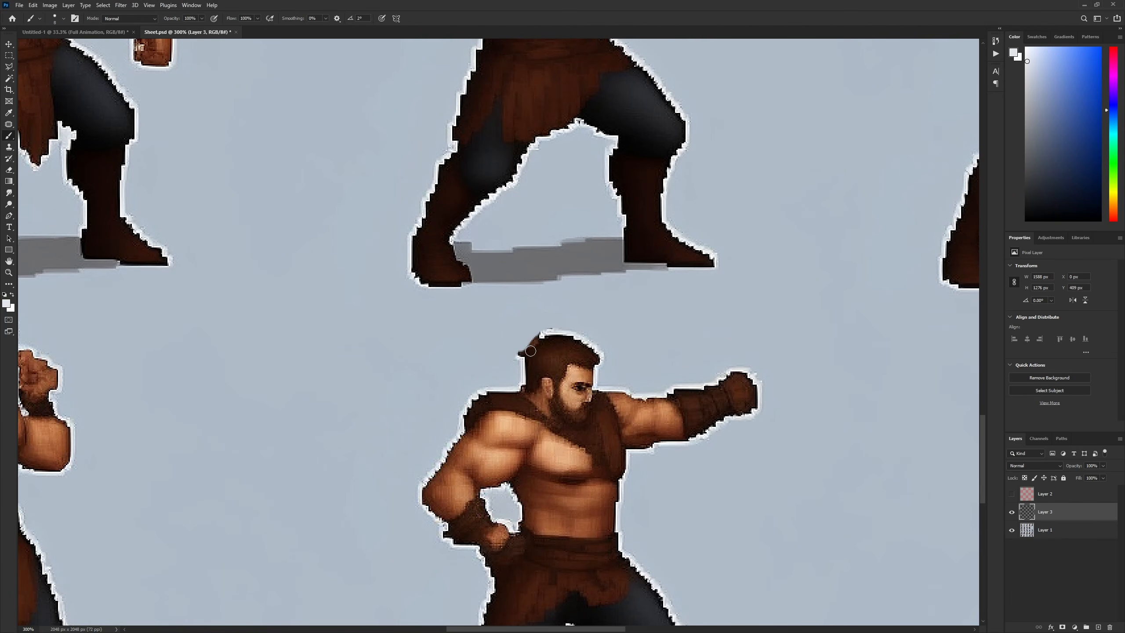
- Redraw the white outline along the back of the third bottom-row warrior's head with a finer brush
key(bracketleft)
key(bracketleft)
key(bracketleft)
key(bracketleft)
key(bracketleft)
drag(543, 335, 524, 352)
key(x)
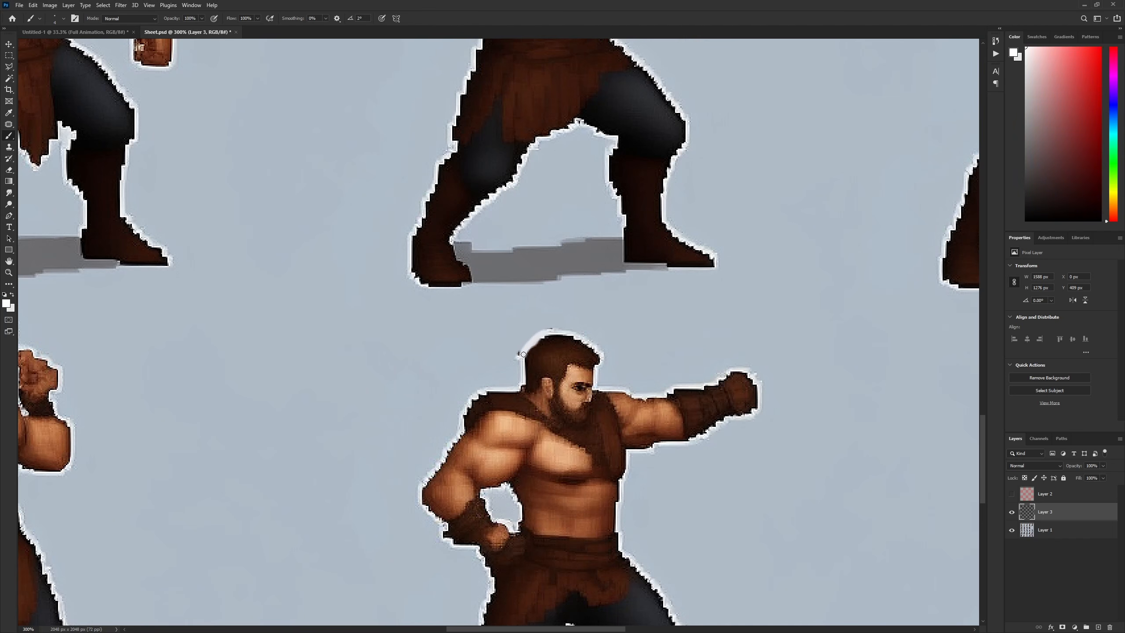
drag(523, 355, 554, 332)
- Check the whole retouched sheet and export it as Warrior.png in the Tutorial_Explenation folder
scroll(554, 332, down, 5)
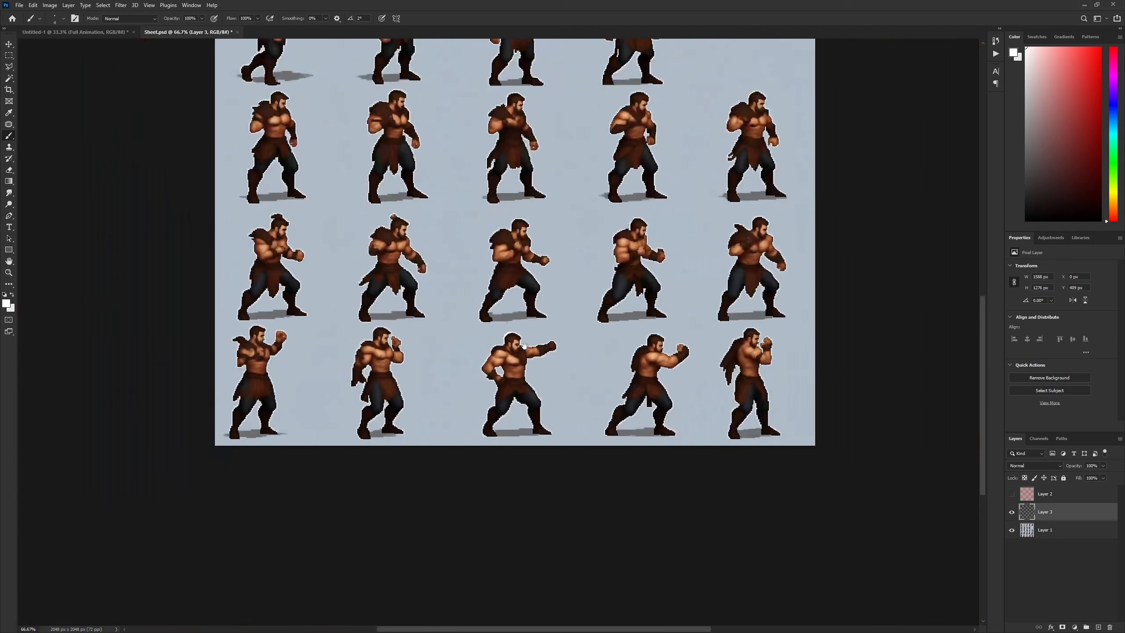
drag(493, 306, 476, 391)
key(ctrl+minus)
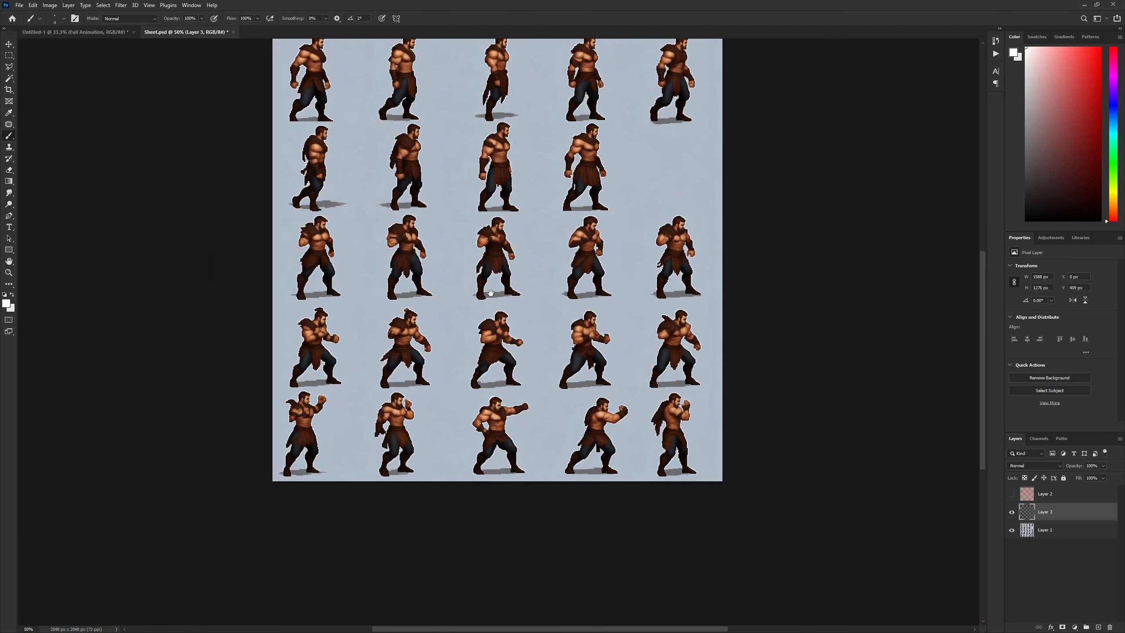
drag(490, 293, 477, 363)
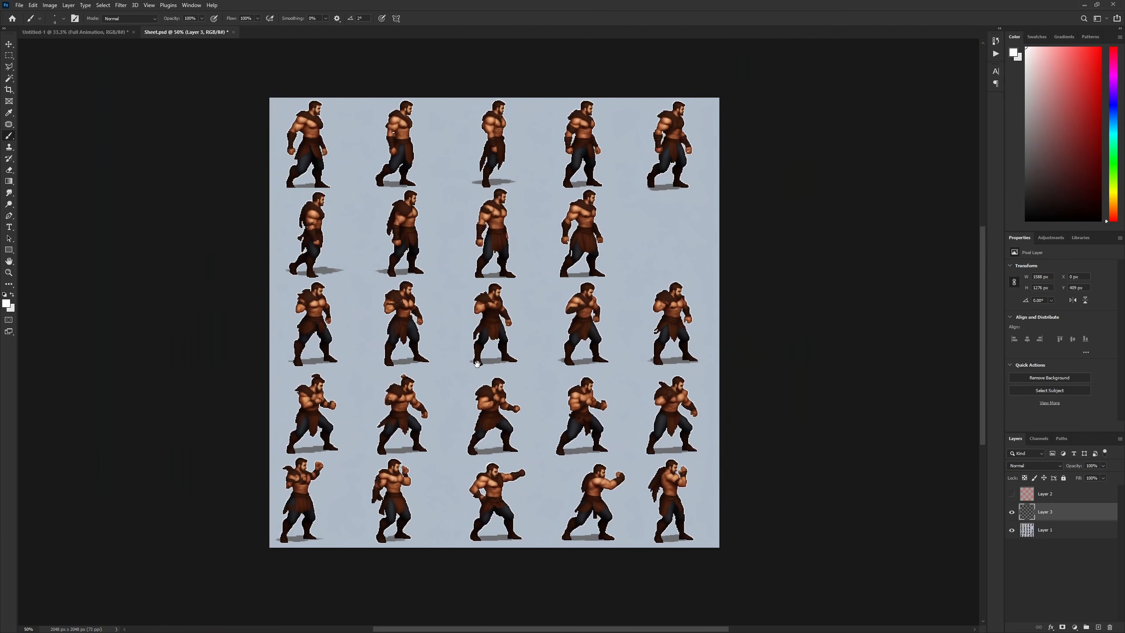
click(19, 5)
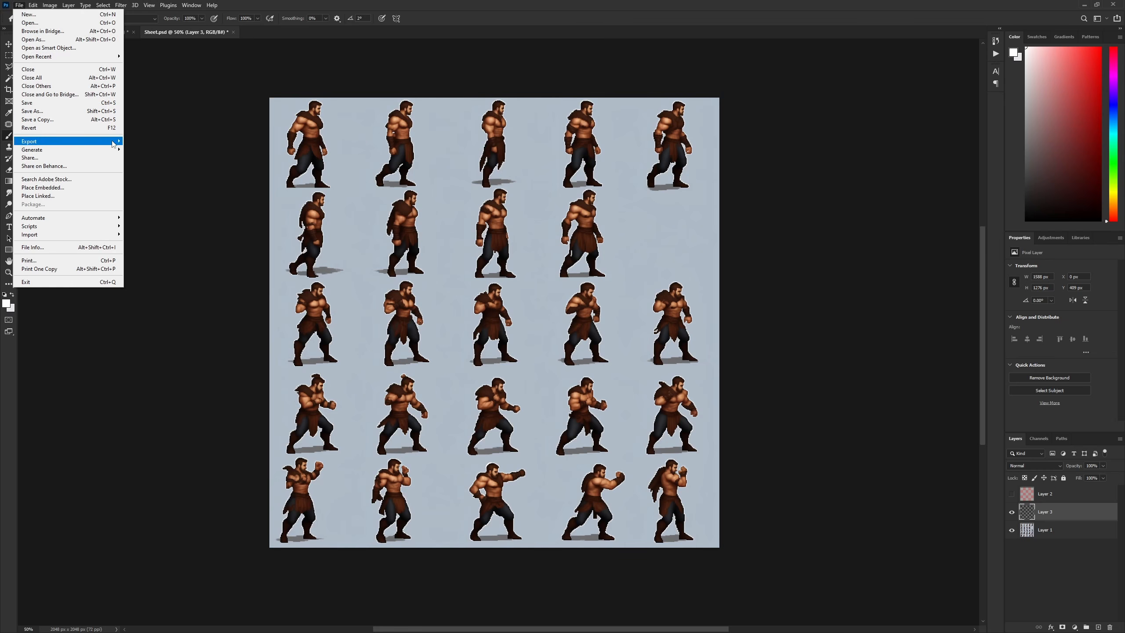
click(130, 143)
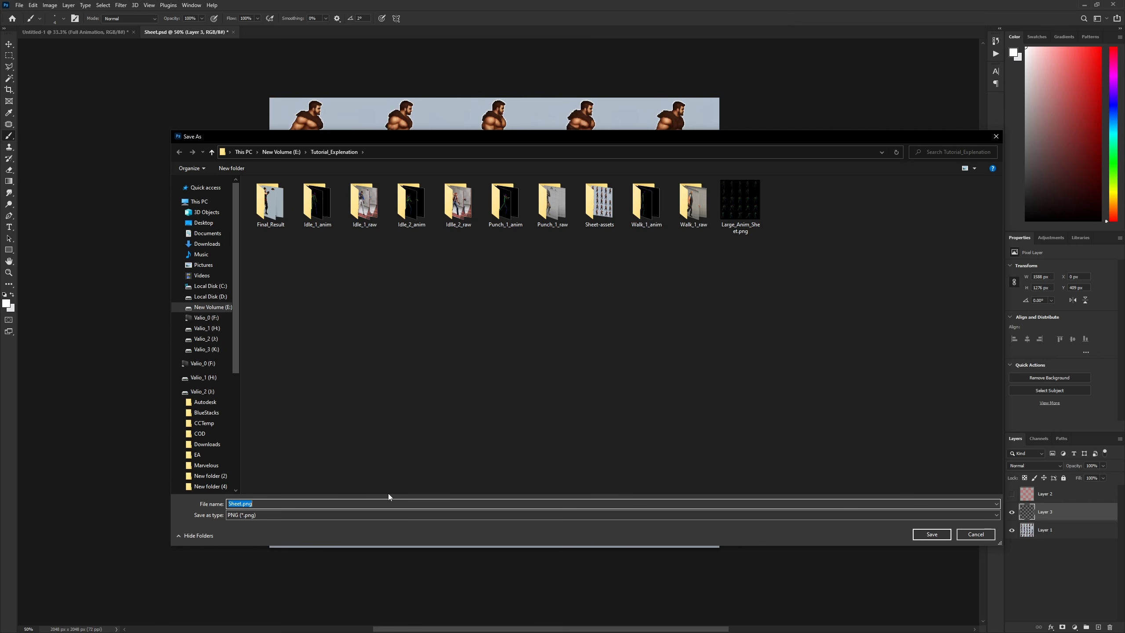
text(Warrior)
key(Return)
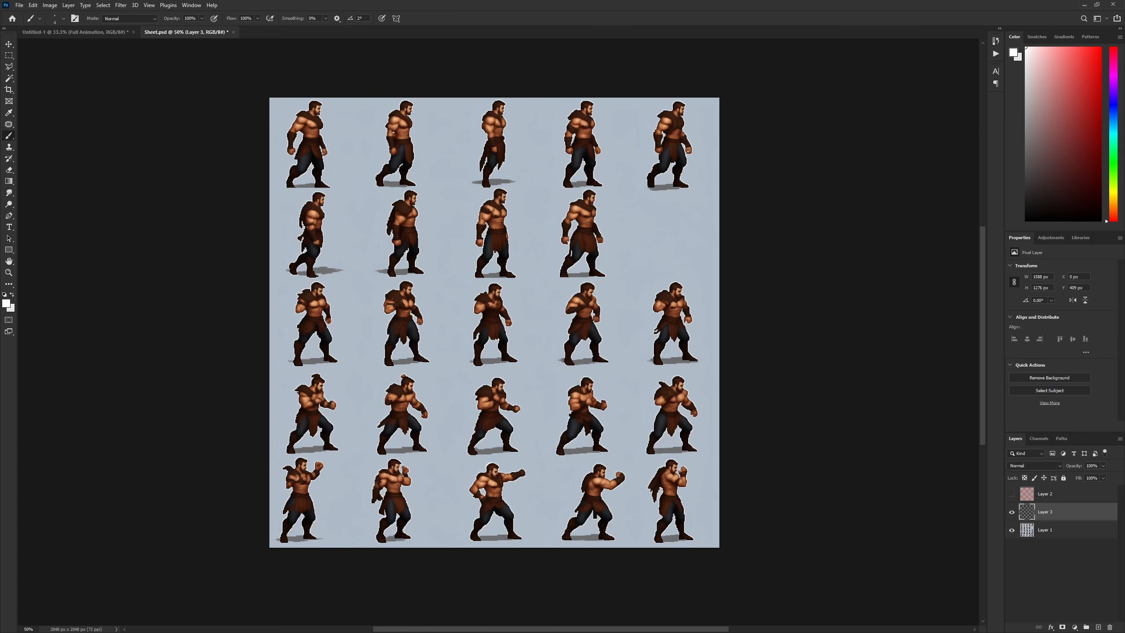
- Switch to the browser and open the Split tool on ezgif.com
key(alt+Tab)
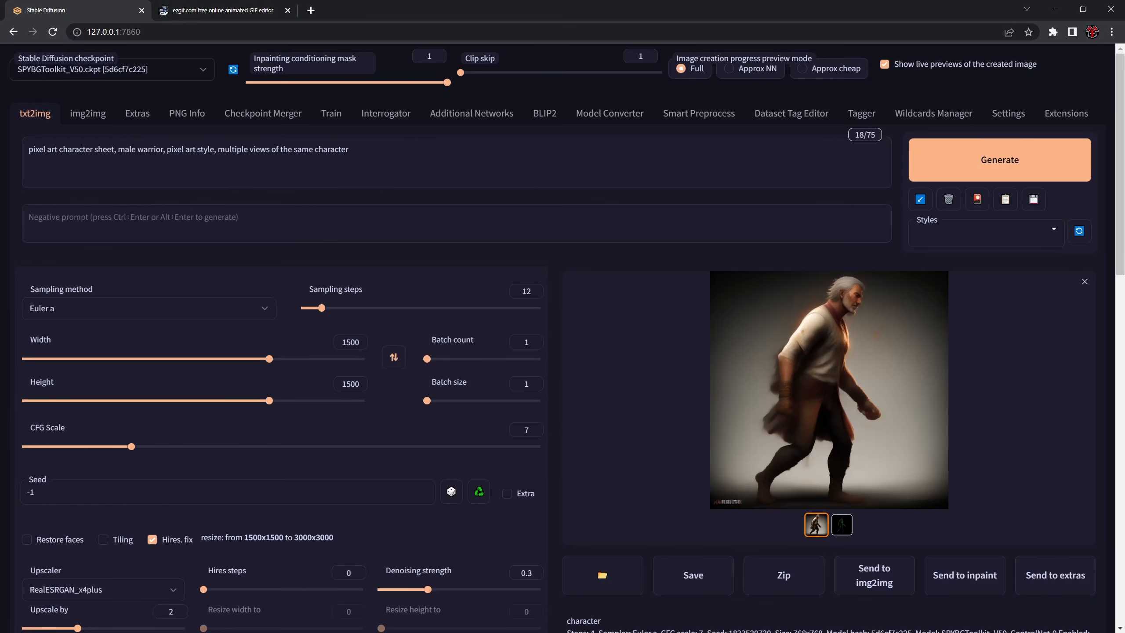
click(213, 11)
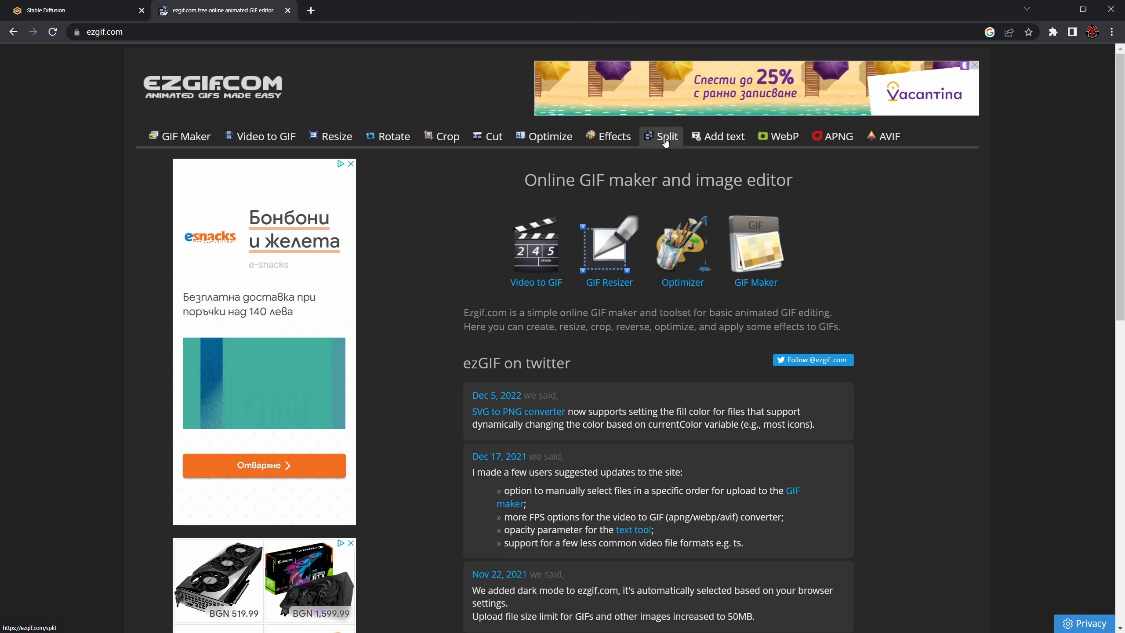
click(665, 141)
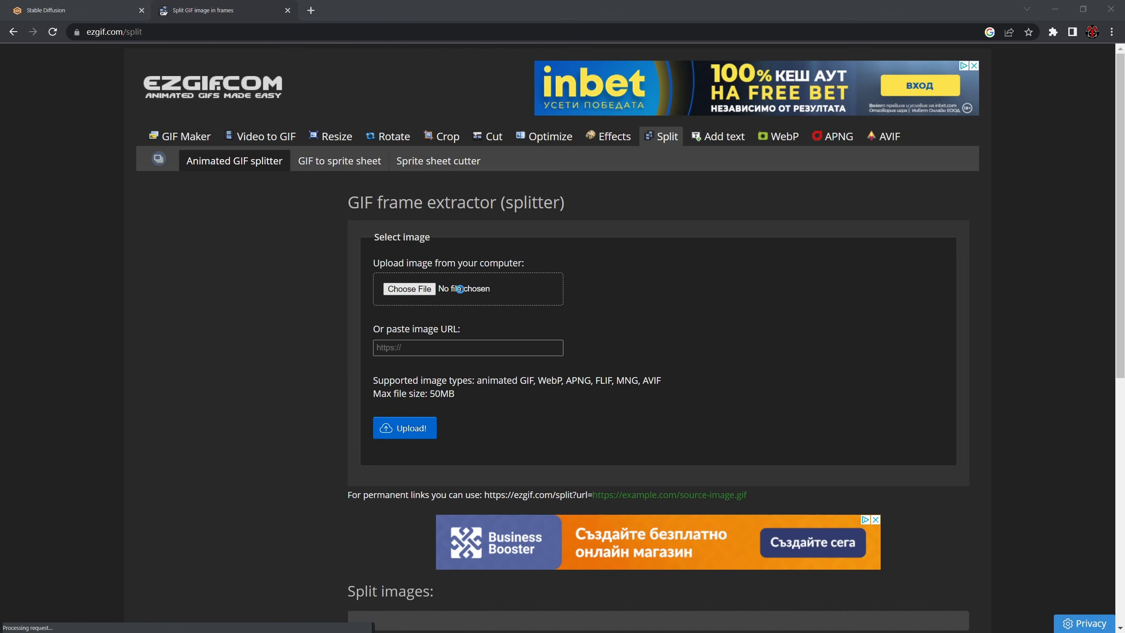
- Try to split Warrior.png from the Tutorial_Explenation folder with the animated GIF splitter
click(420, 290)
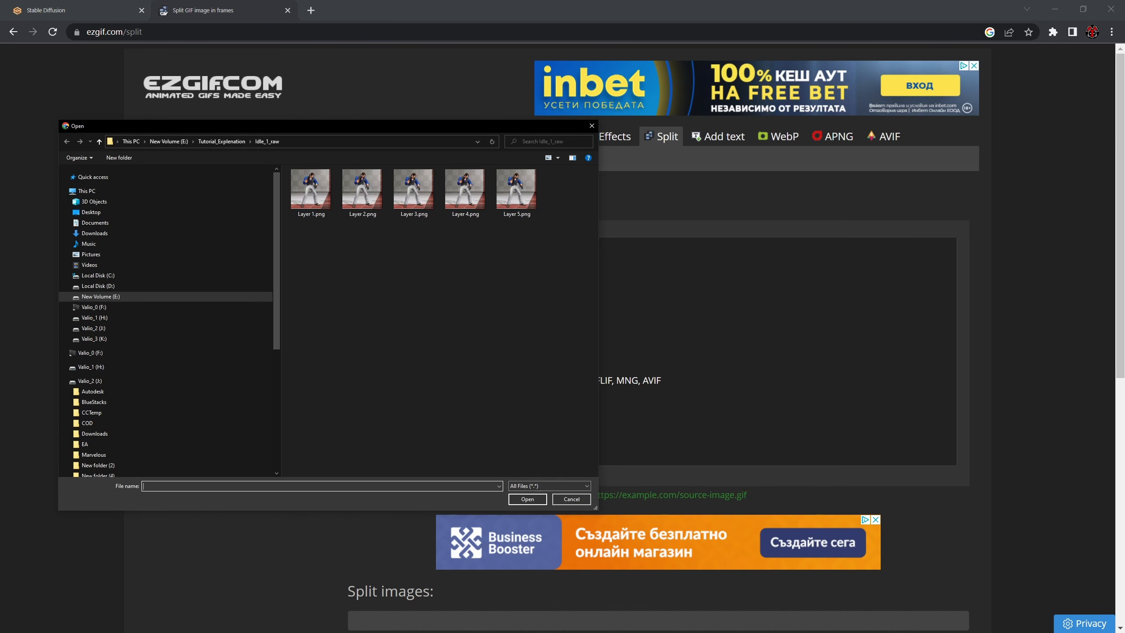
key(alt+Tab)
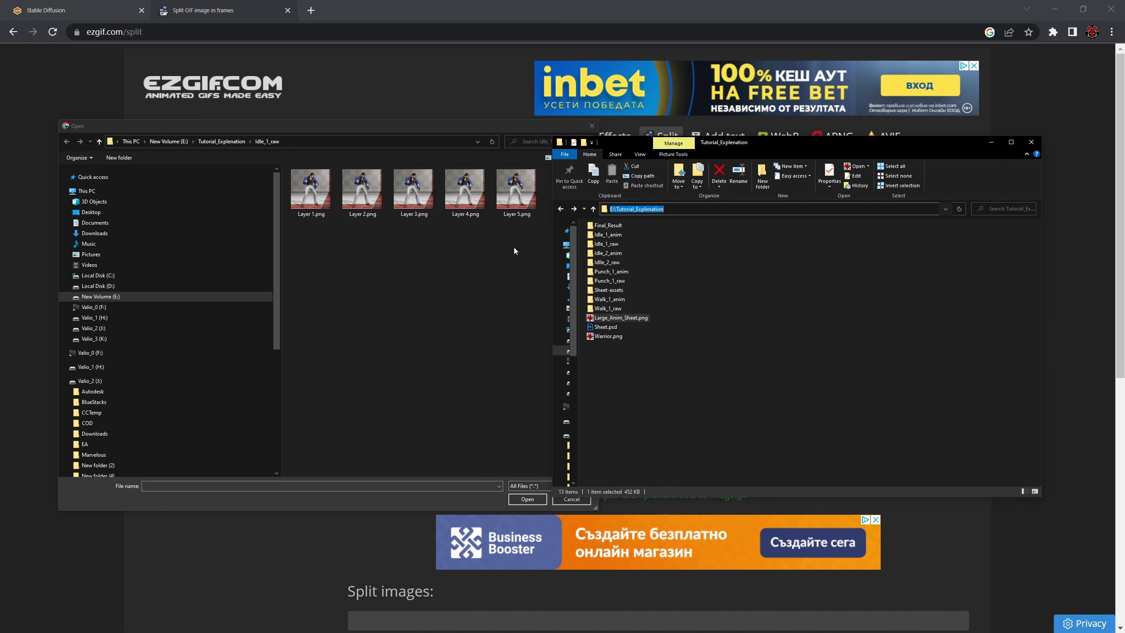
click(263, 483)
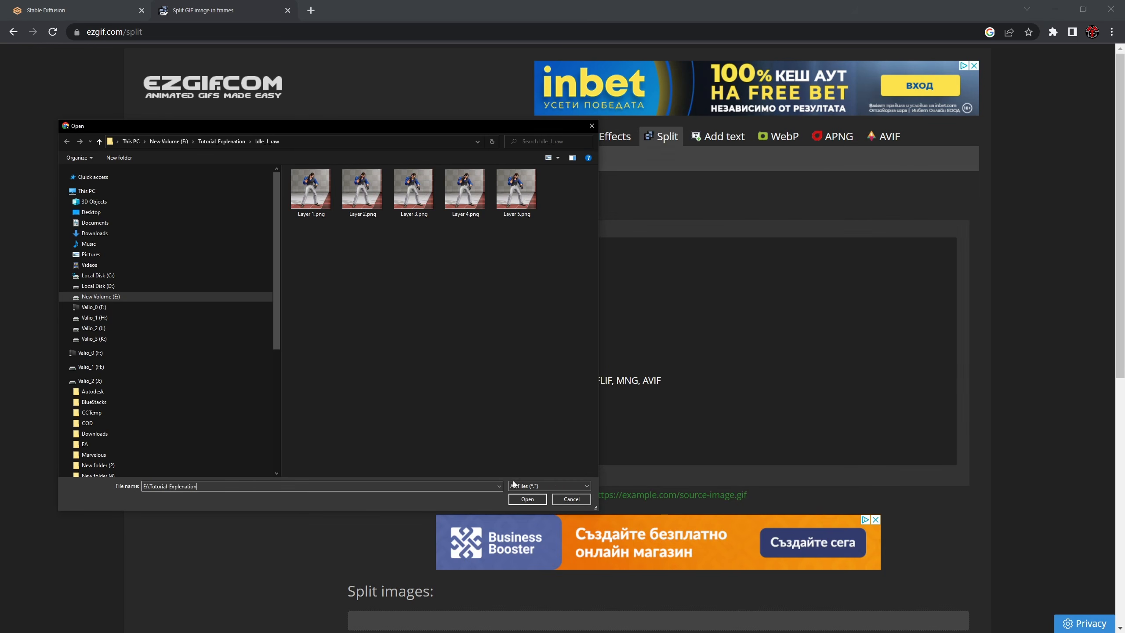
click(527, 499)
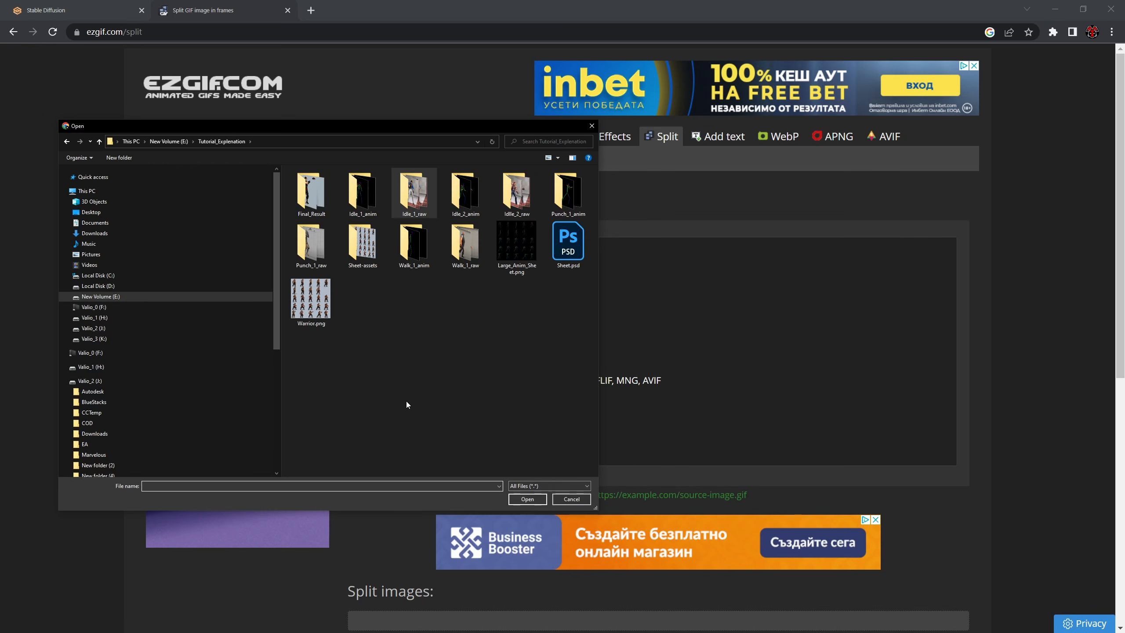
click(527, 499)
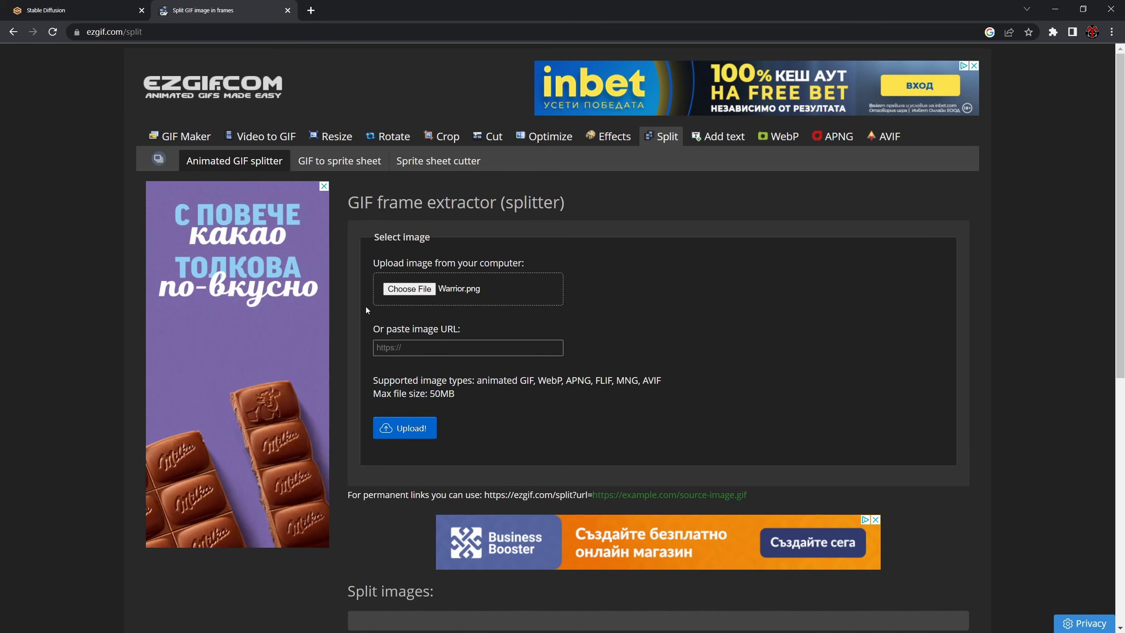
click(405, 428)
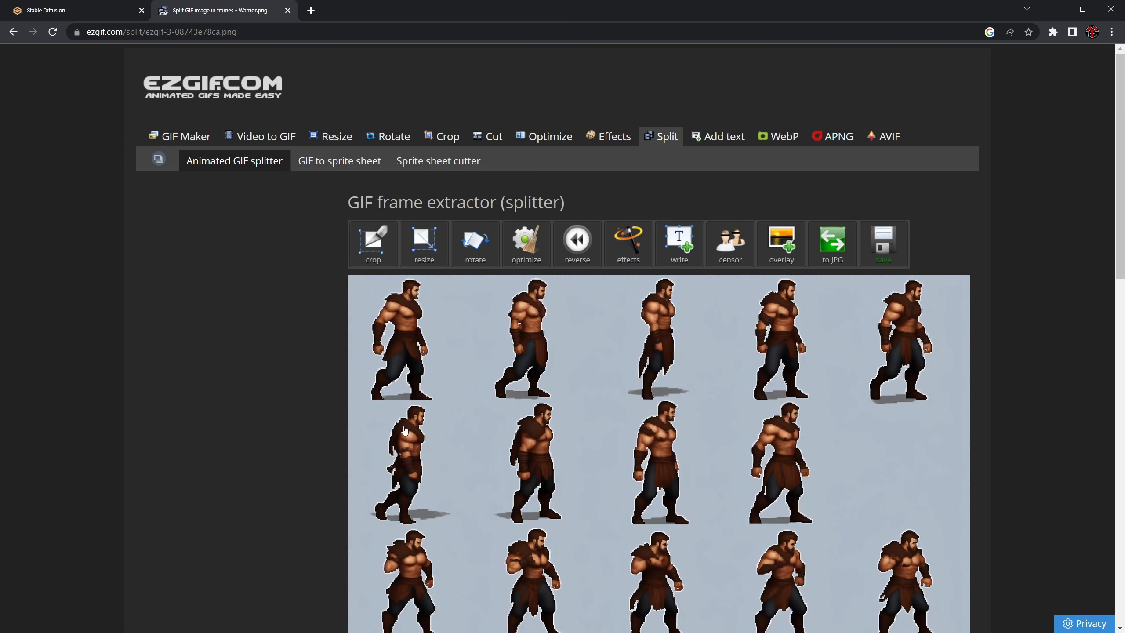
scroll(381, 353, down, 8)
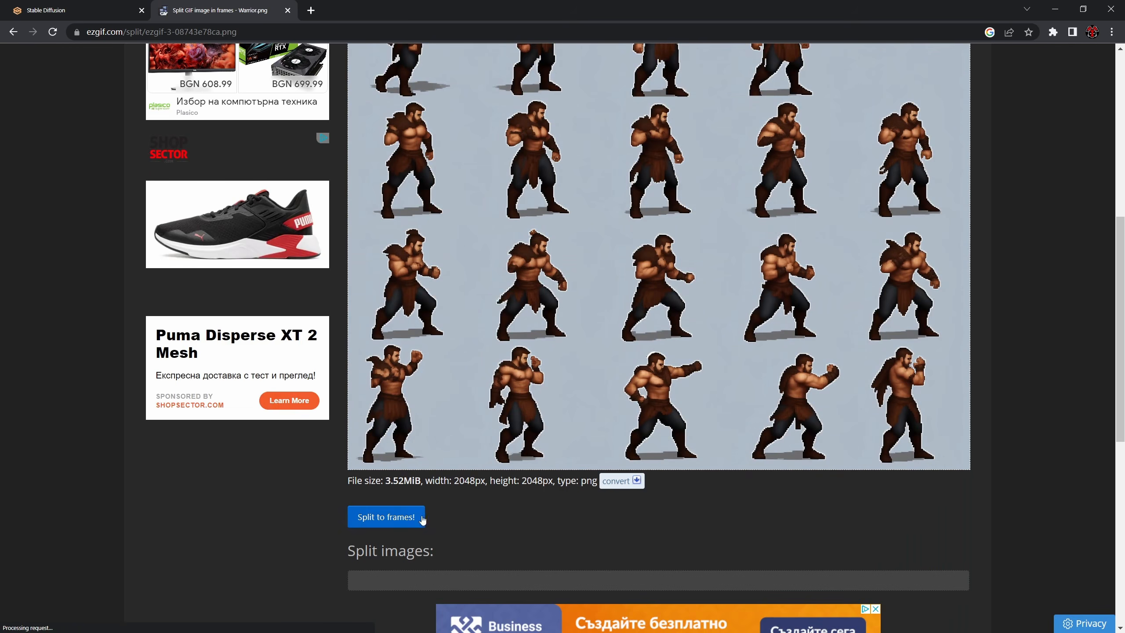
- Open ezgif's Sprite sheet cutter and upload Warrior.png to it
scroll(435, 520, up, 8)
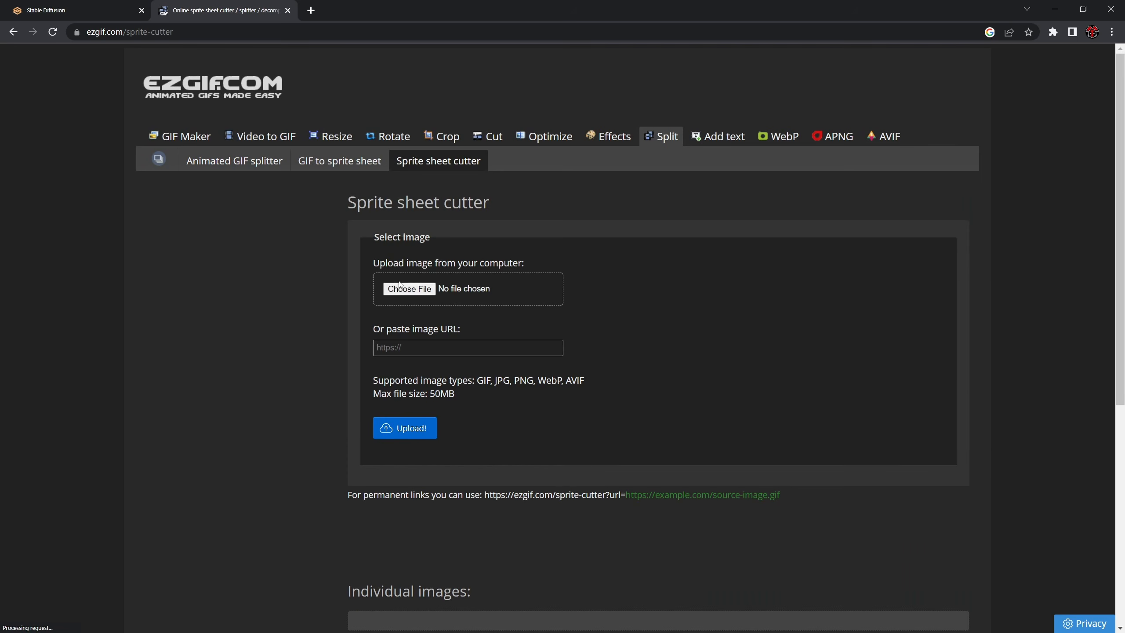
click(408, 288)
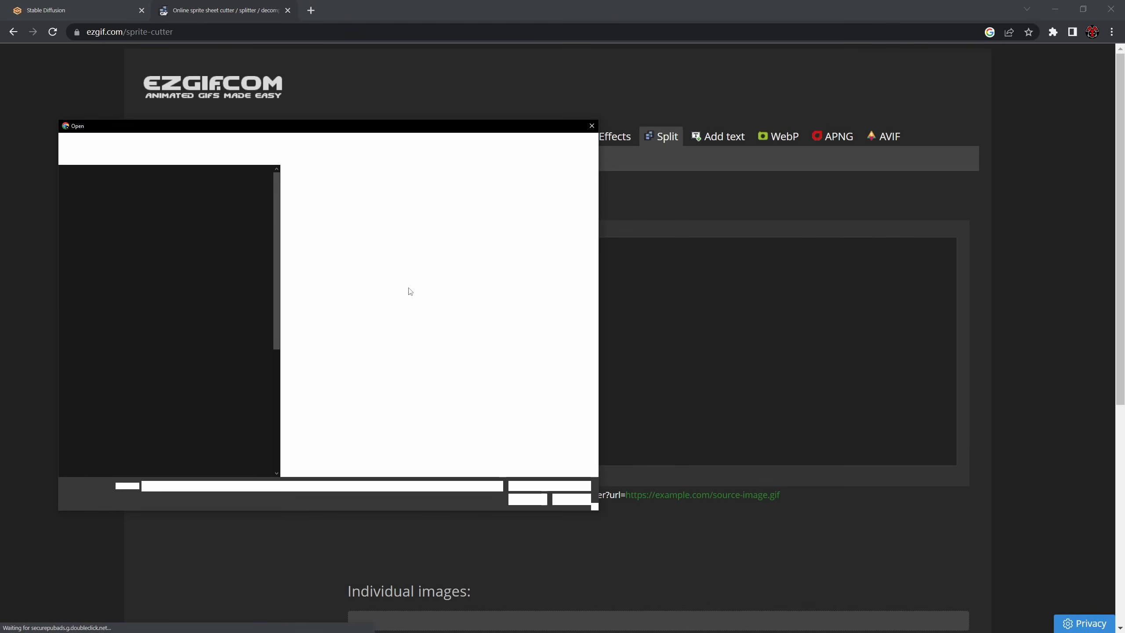
double_click(317, 290)
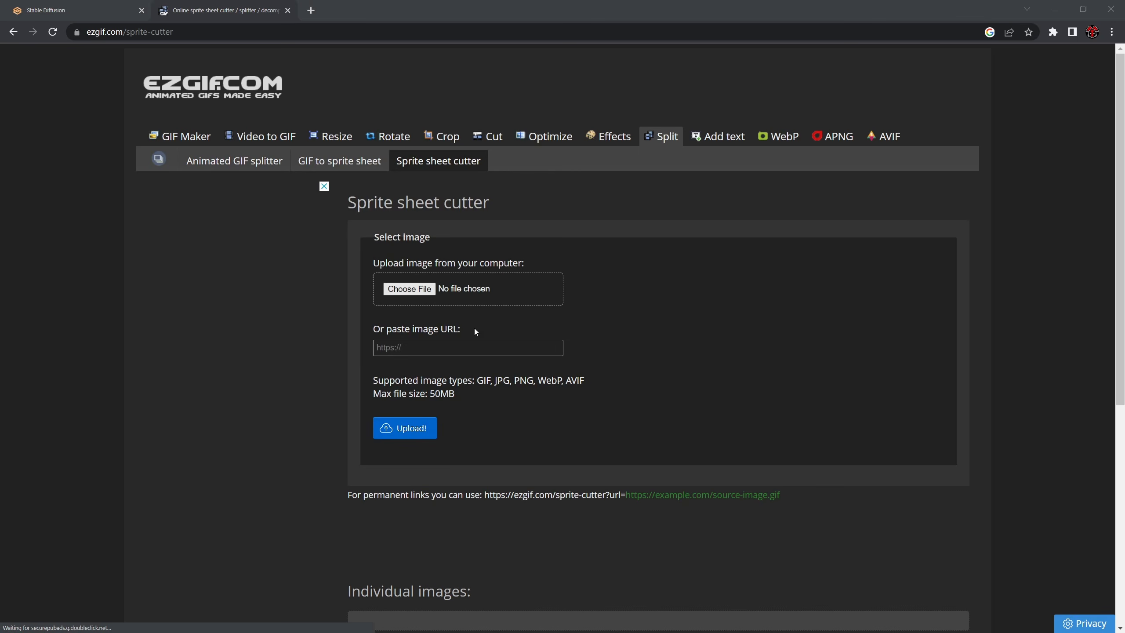
click(404, 429)
scroll(510, 425, down, 1)
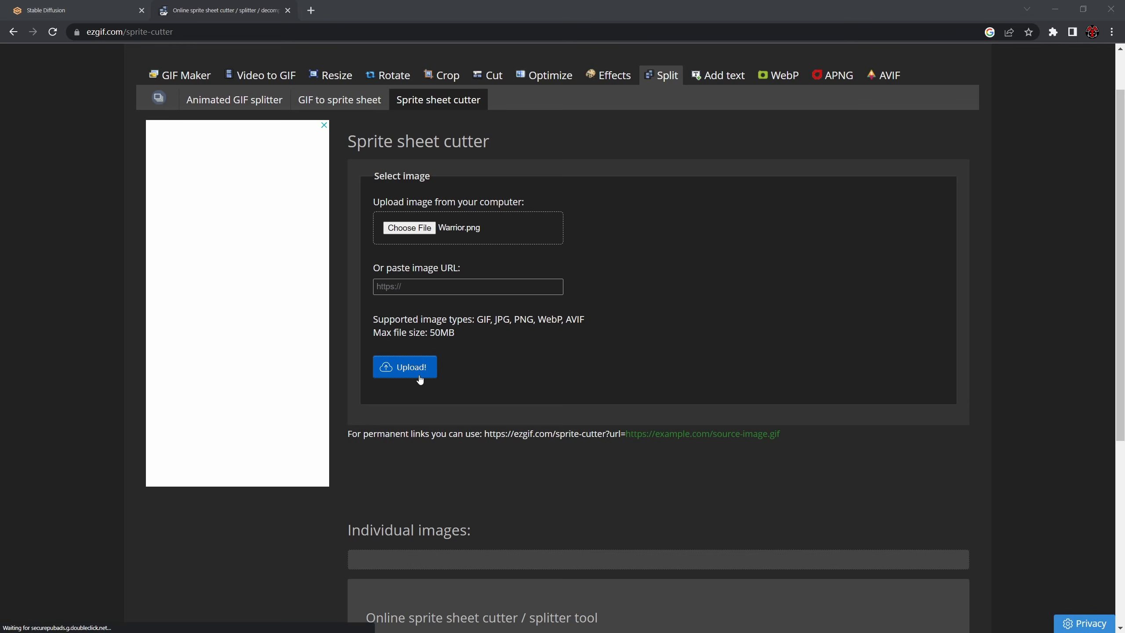
click(430, 368)
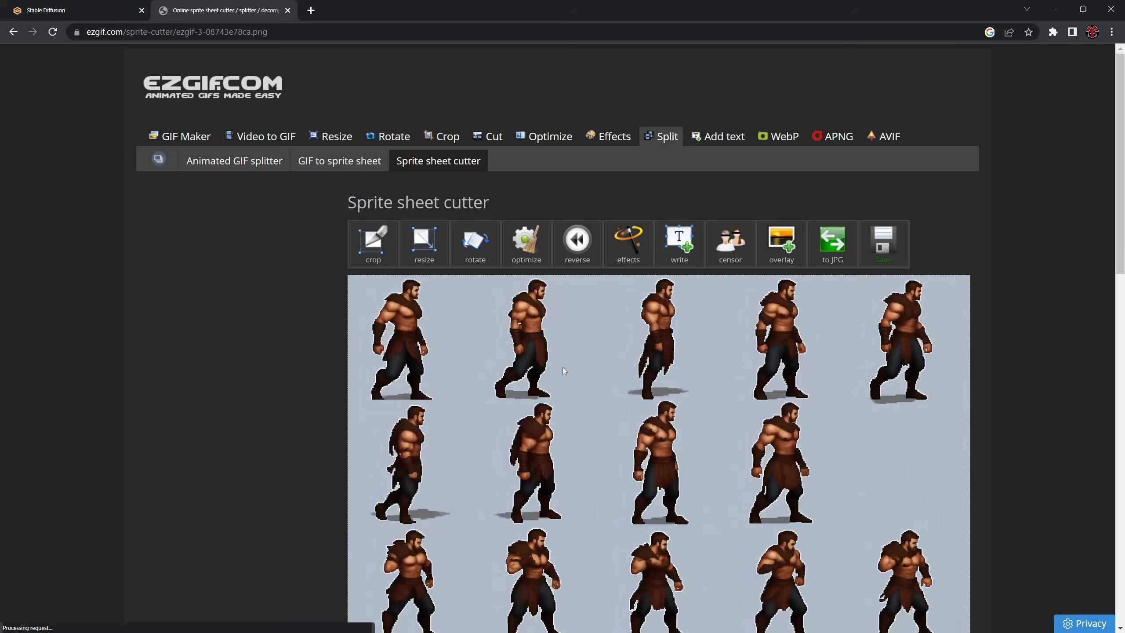
- Cut the sheet by number of columns and rows into 5 columns and 5 rows as PNG, and check the individual images
scroll(562, 371, down, 10)
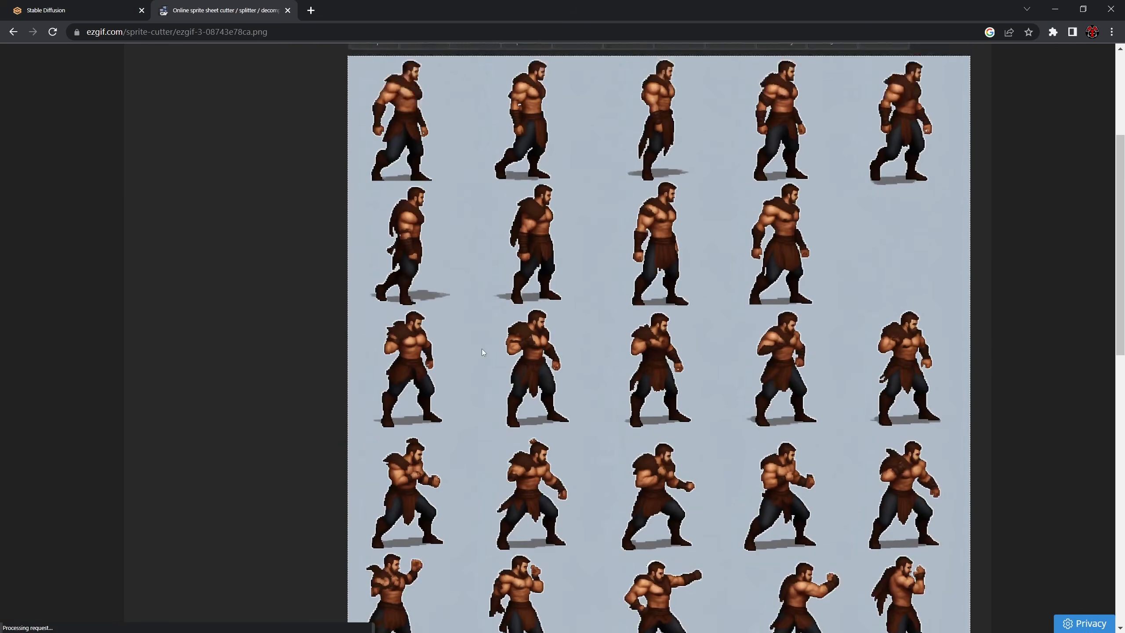
scroll(482, 349, up, 2)
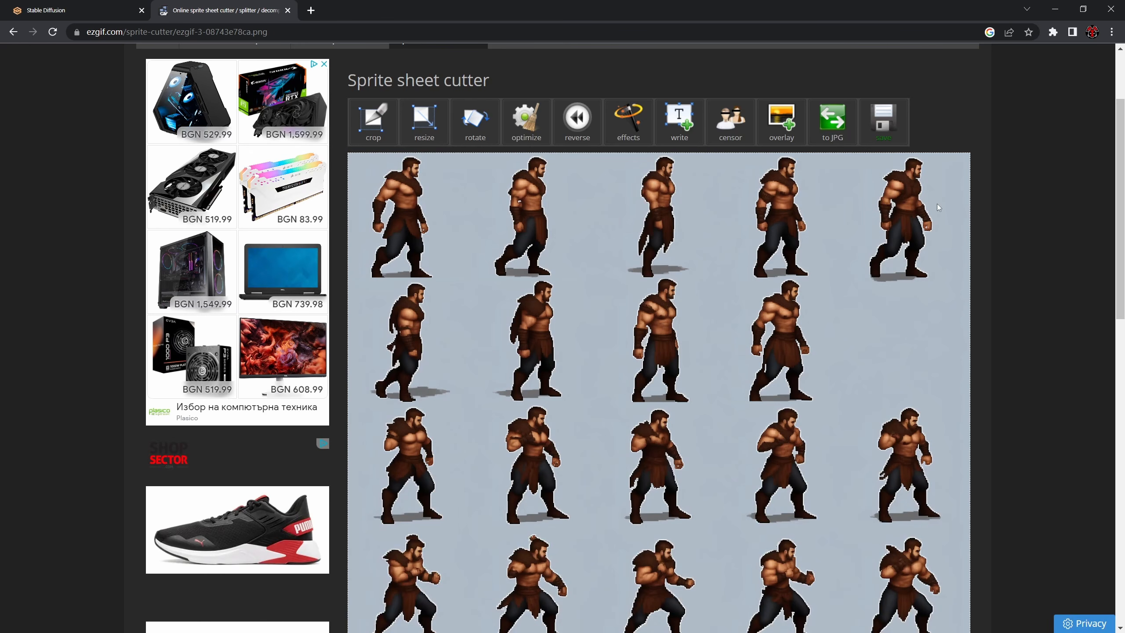
scroll(407, 298, down, 4)
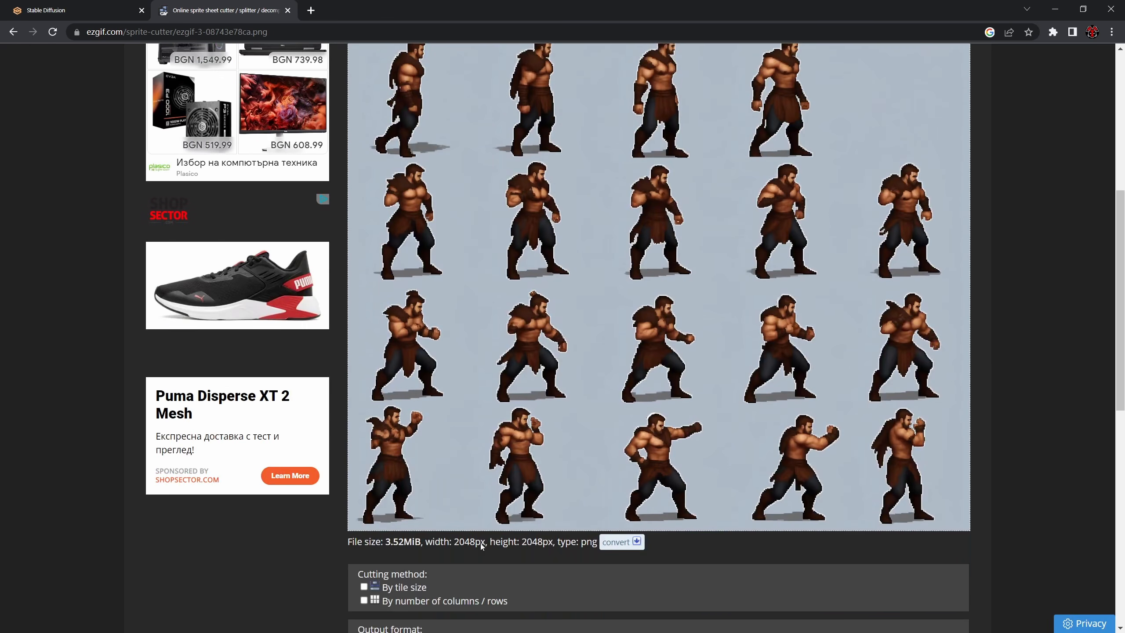
click(363, 601)
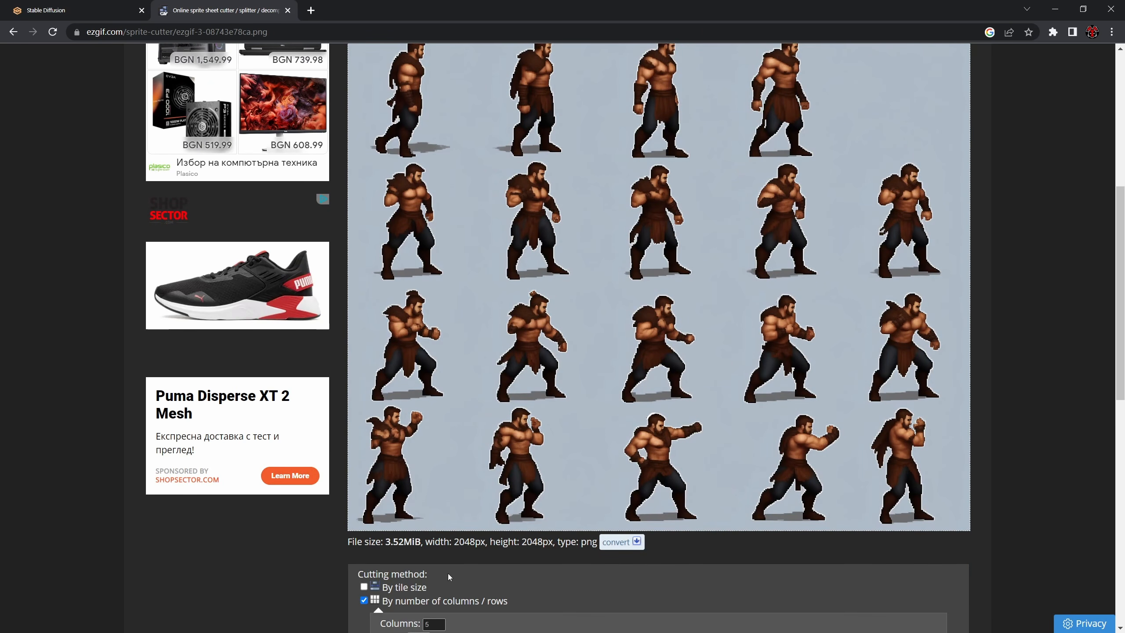
scroll(448, 574, down, 3)
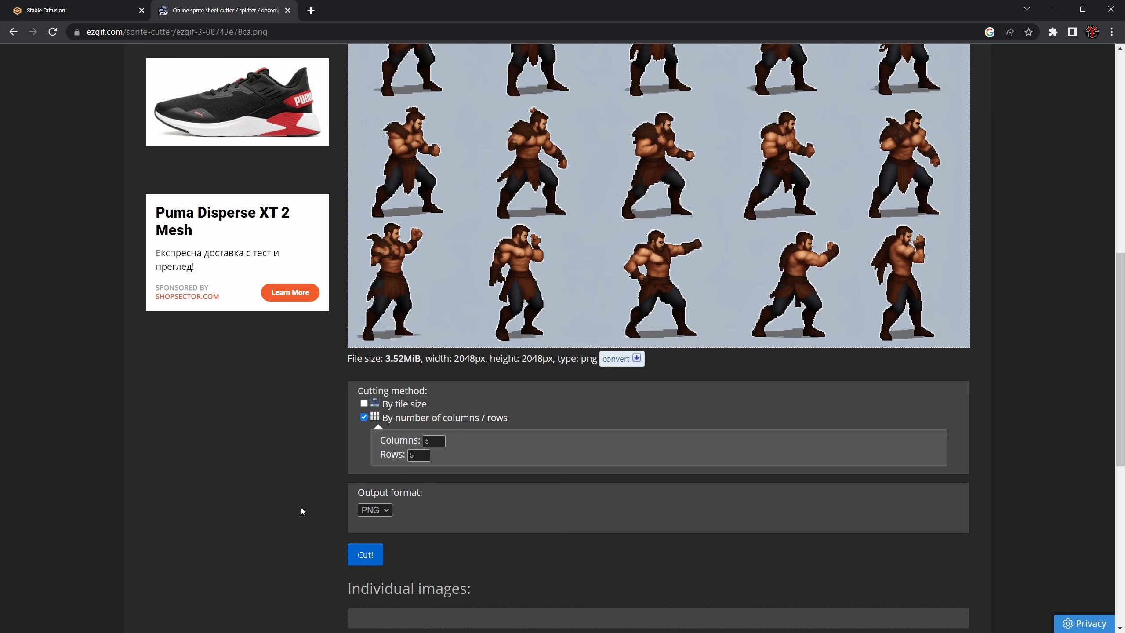
click(366, 555)
scroll(309, 469, down, 3)
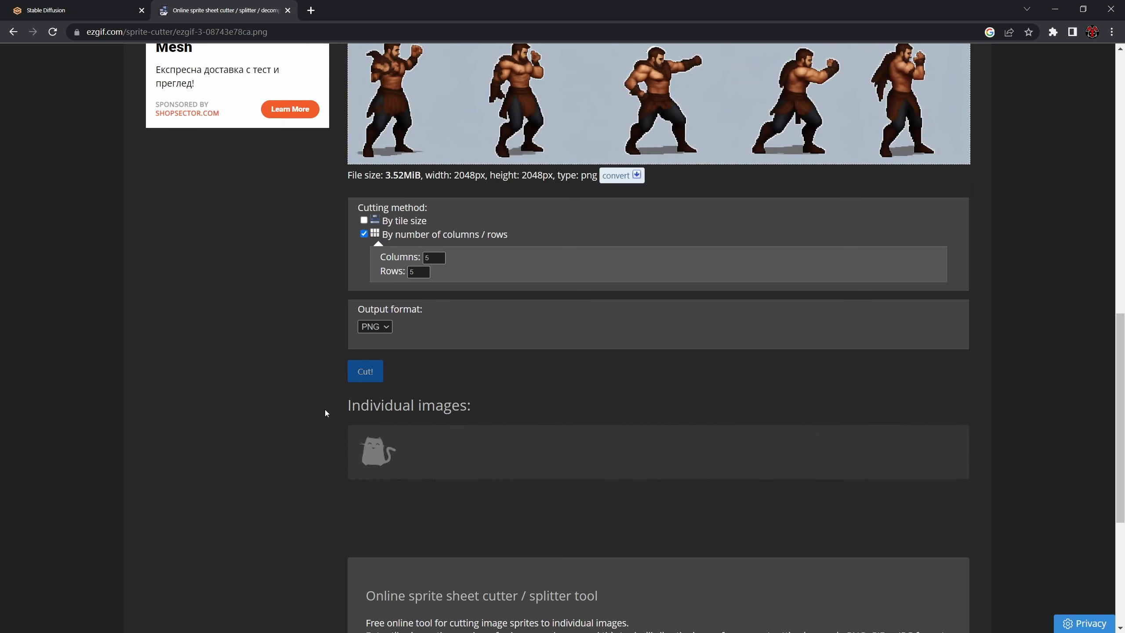
scroll(310, 406, down, 3)
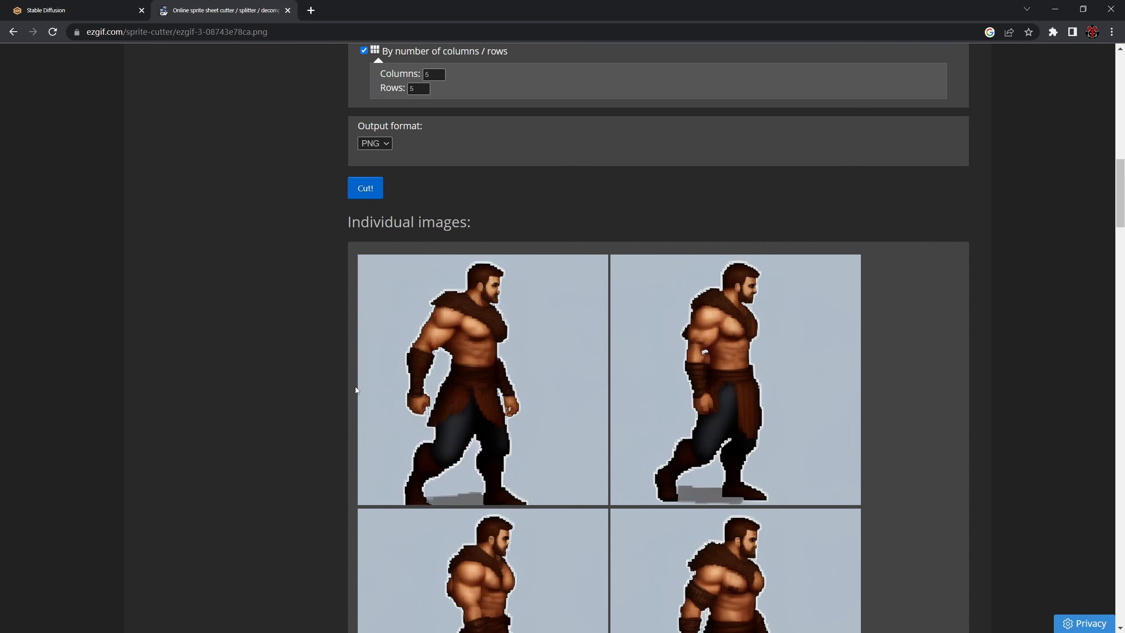
scroll(523, 355, down, 10)
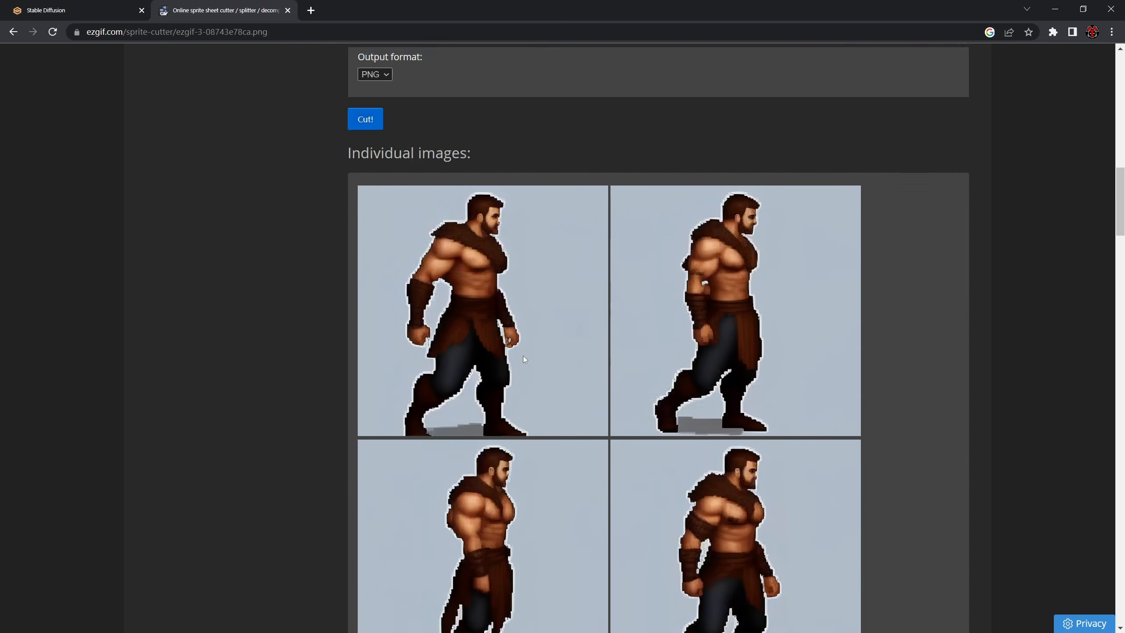
scroll(582, 316, down, 11)
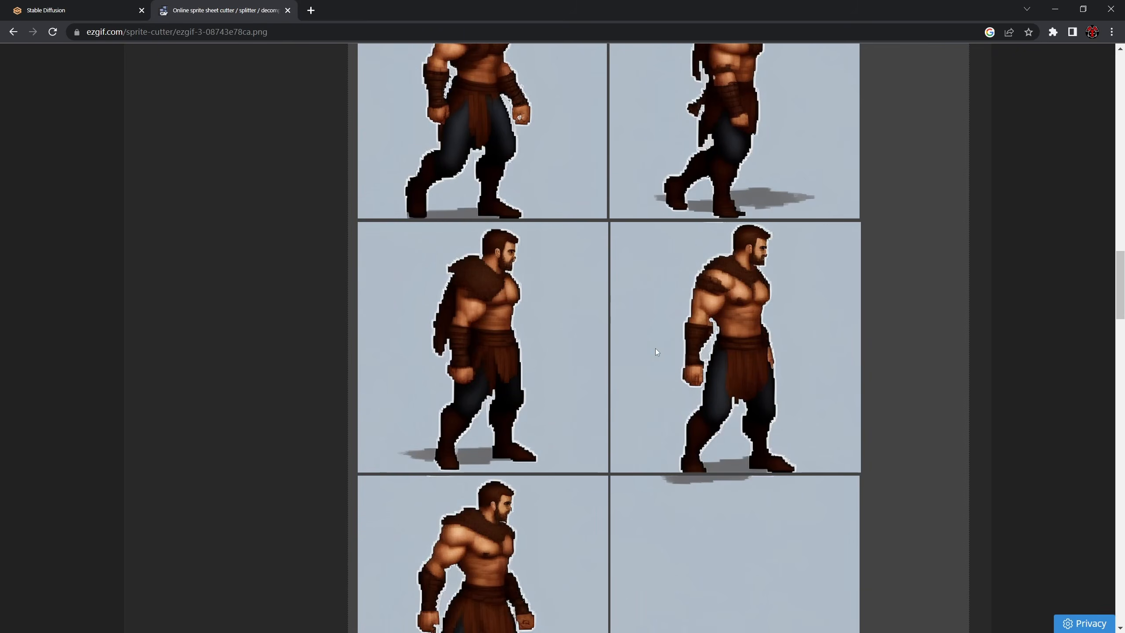
scroll(675, 285, up, 2)
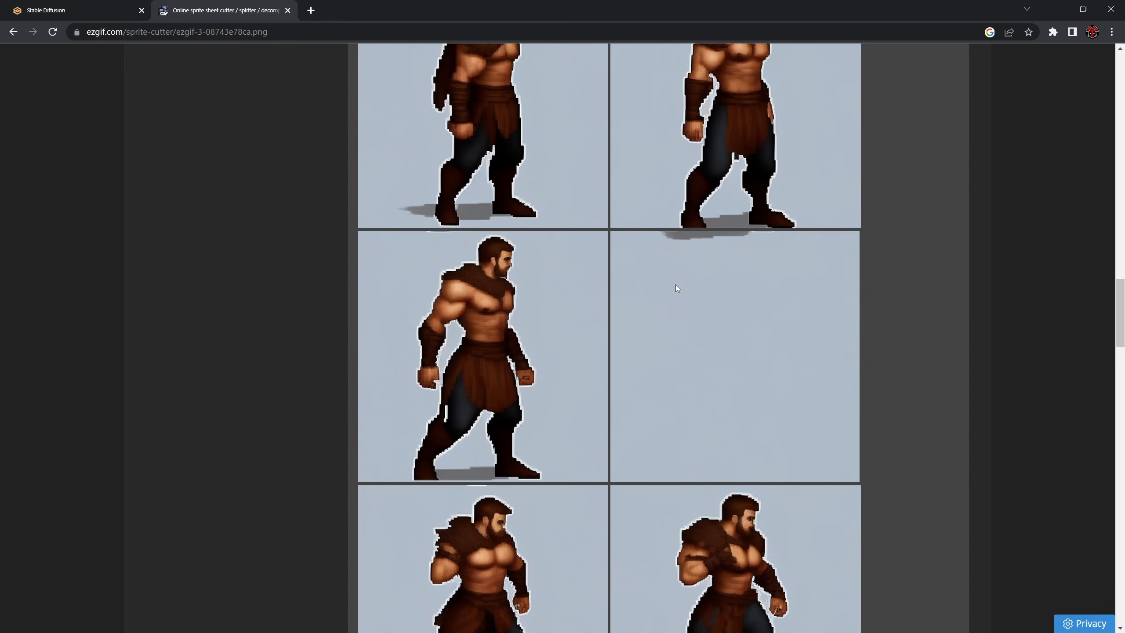
- Open the cut images in ezgif's Animated GIF Maker and skip the empty frame 10
scroll(592, 426, down, 20)
scroll(589, 424, down, 12)
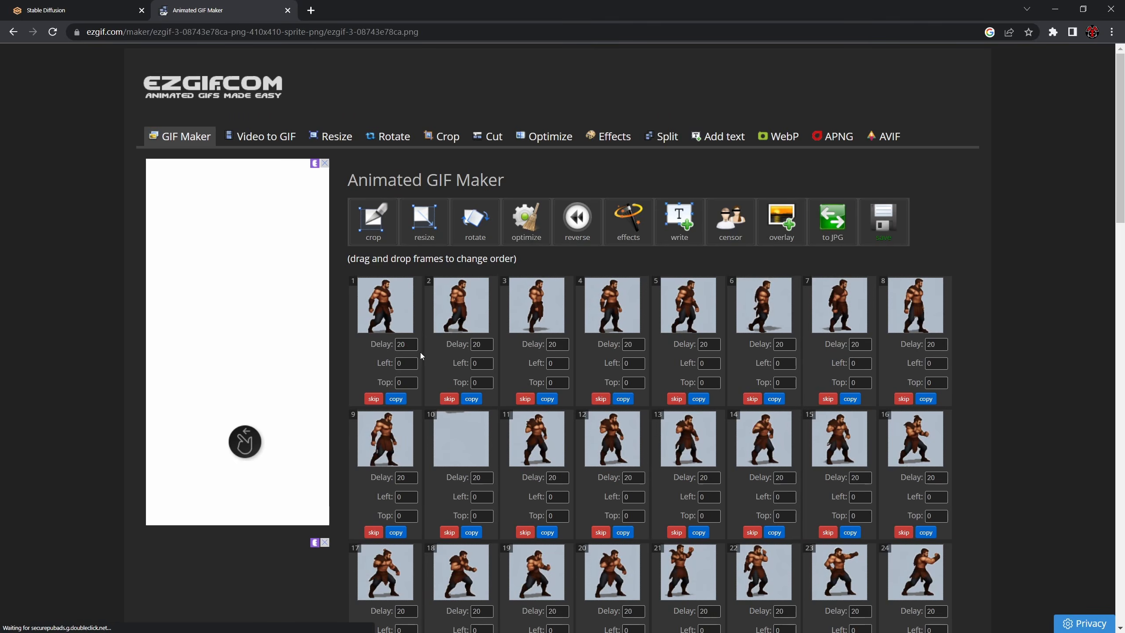
scroll(942, 387, down, 3)
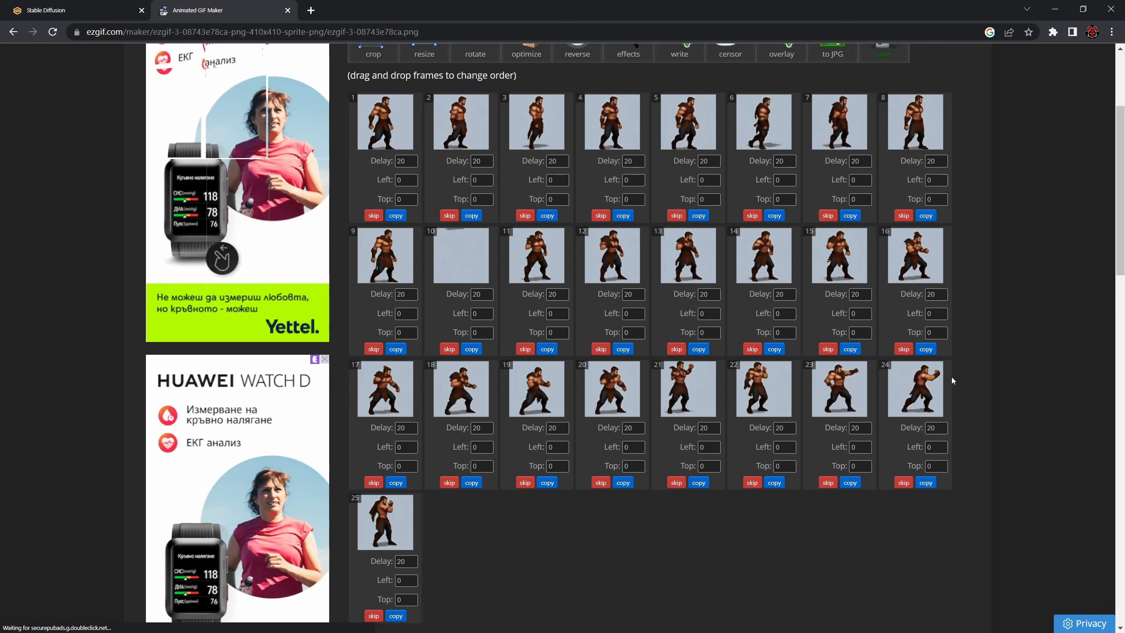
scroll(425, 344, up, 1)
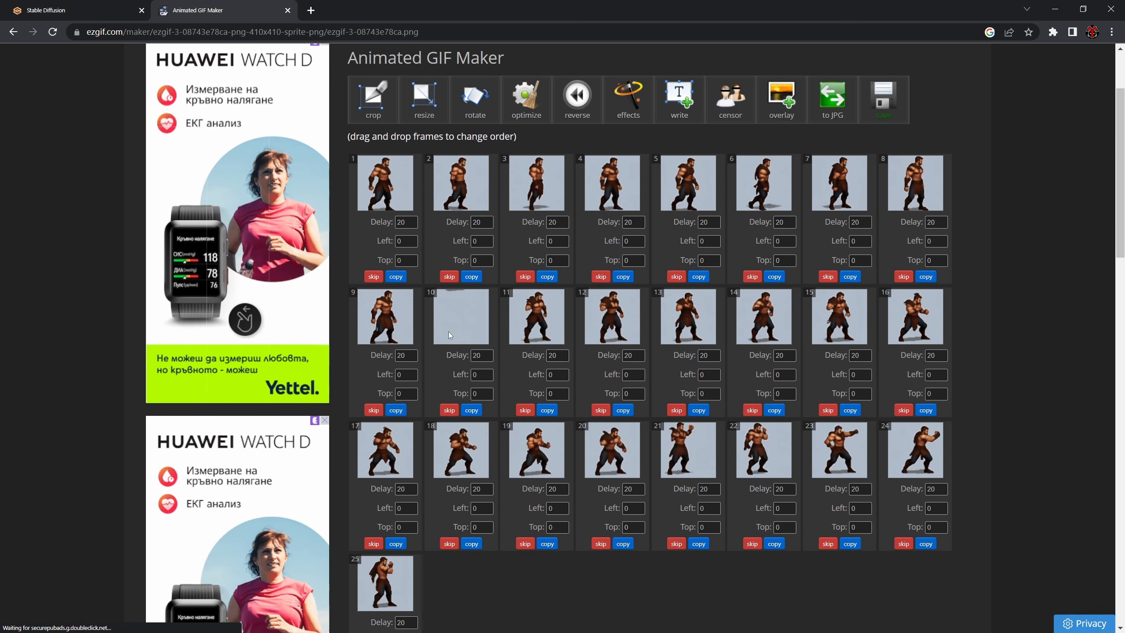
click(449, 410)
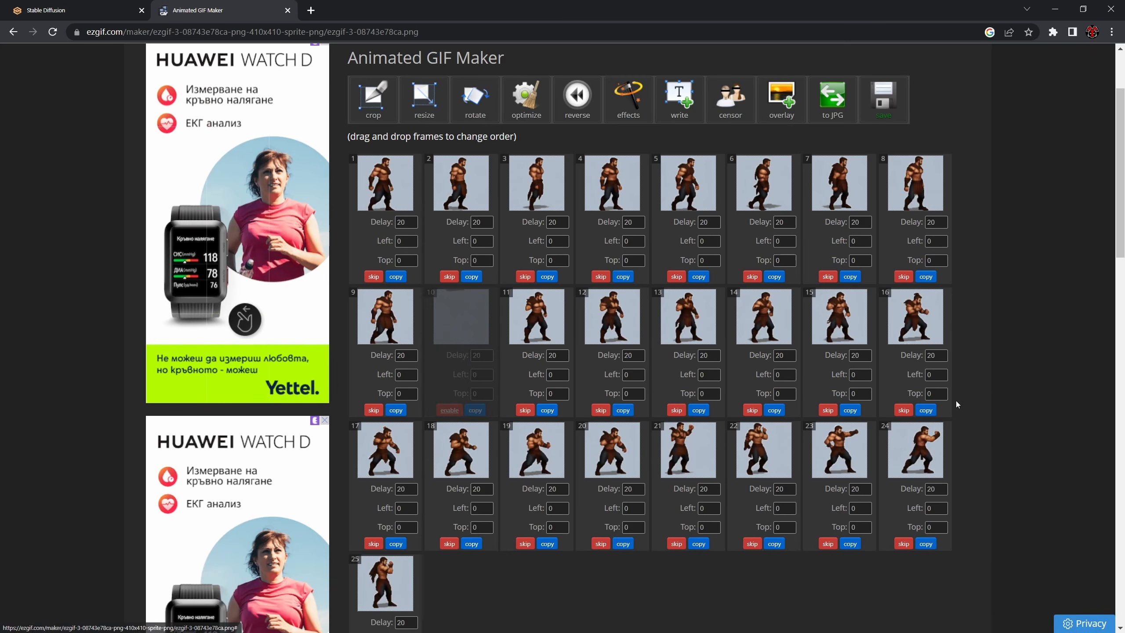
- Make a GIF from the remaining frames with the default delay and preview the animation
scroll(969, 419, down, 3)
scroll(969, 424, down, 3)
scroll(451, 519, down, 1)
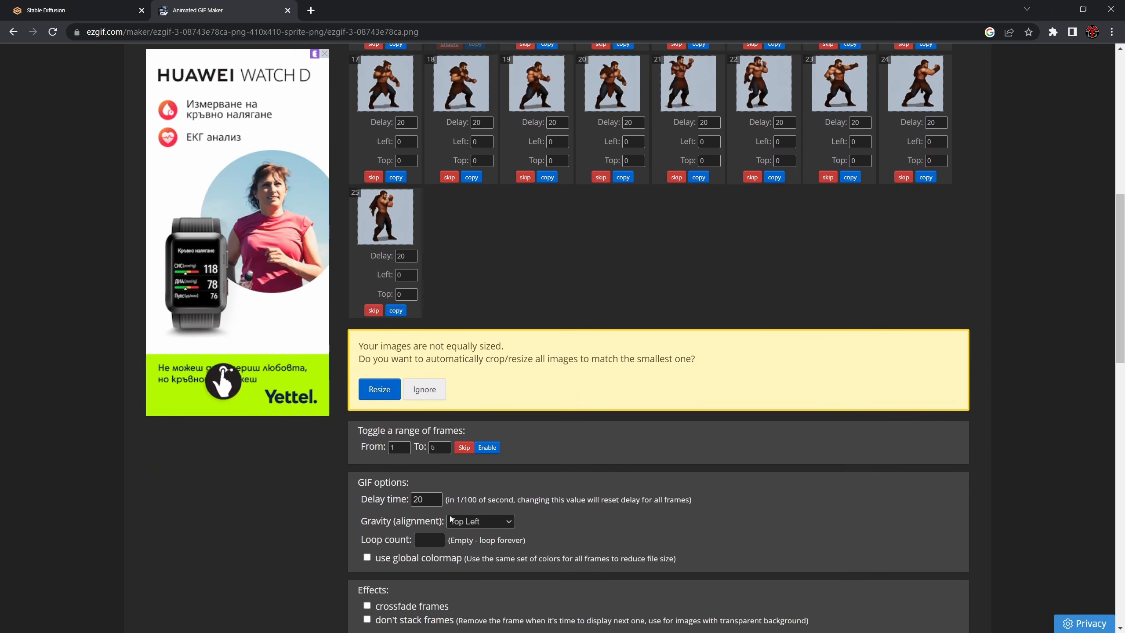
scroll(427, 502, down, 3)
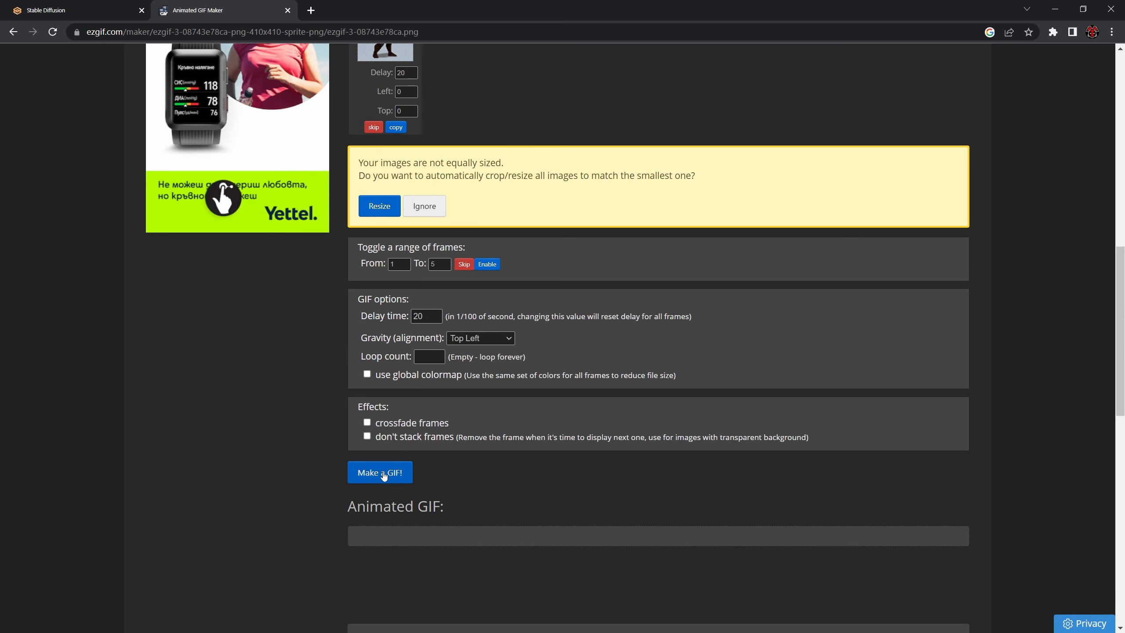
click(383, 478)
scroll(320, 434, down, 2)
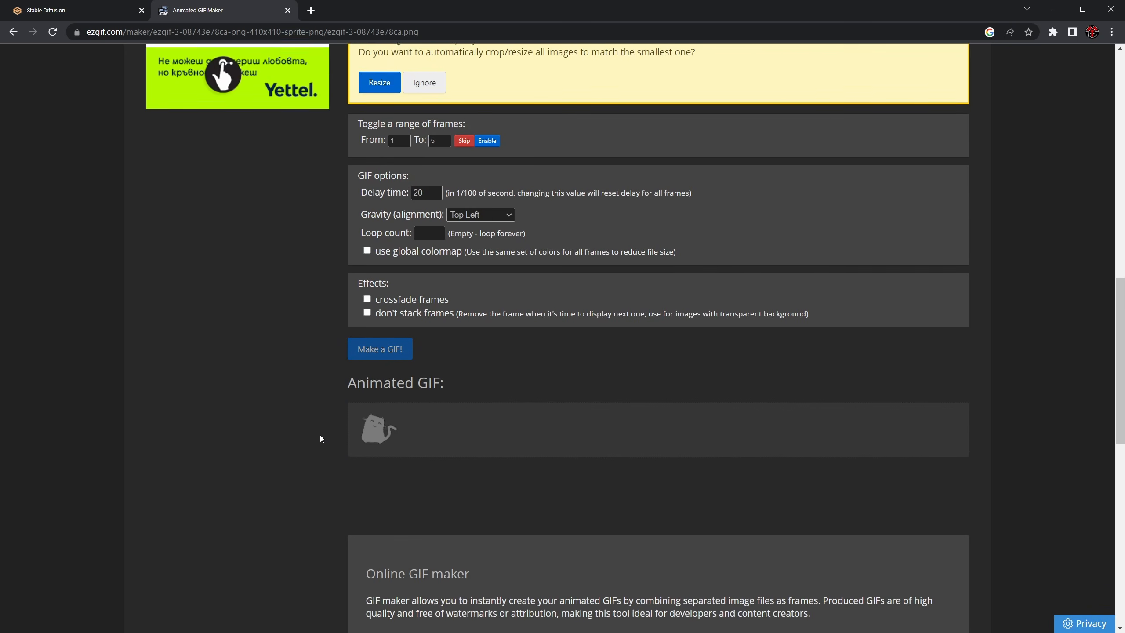
scroll(325, 412, down, 1)
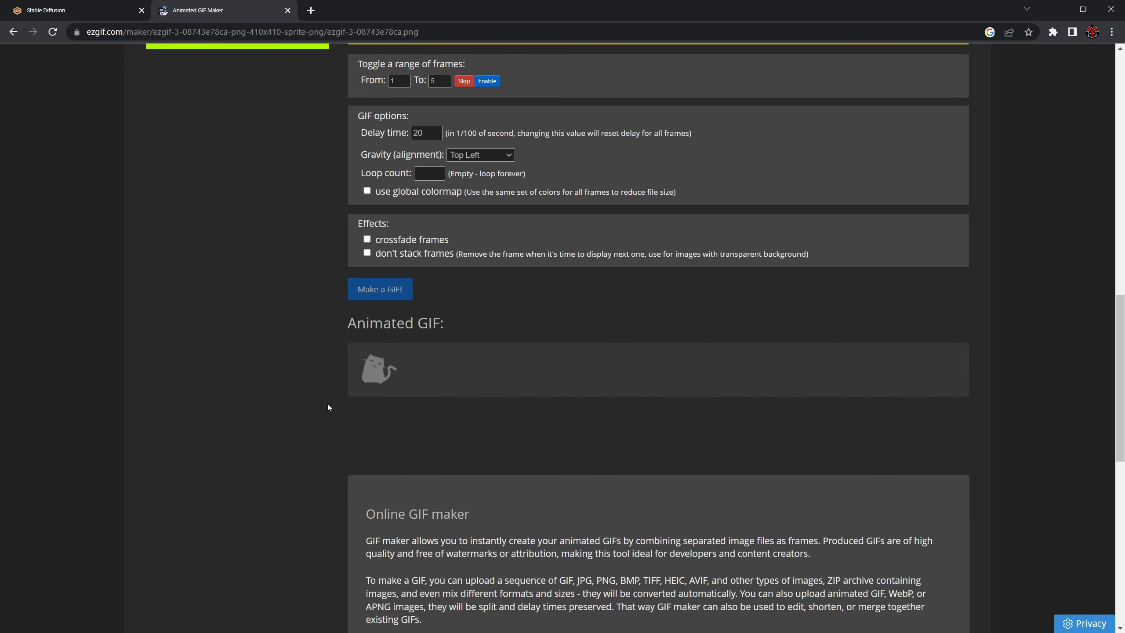
scroll(339, 434, down, 1)
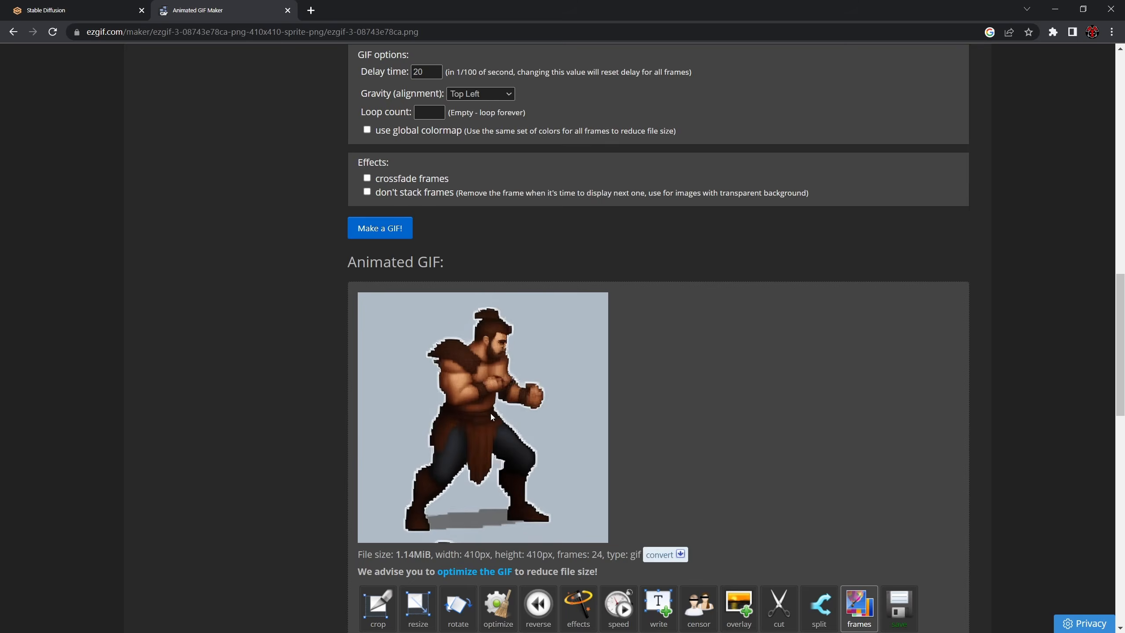
scroll(504, 412, down, 1)
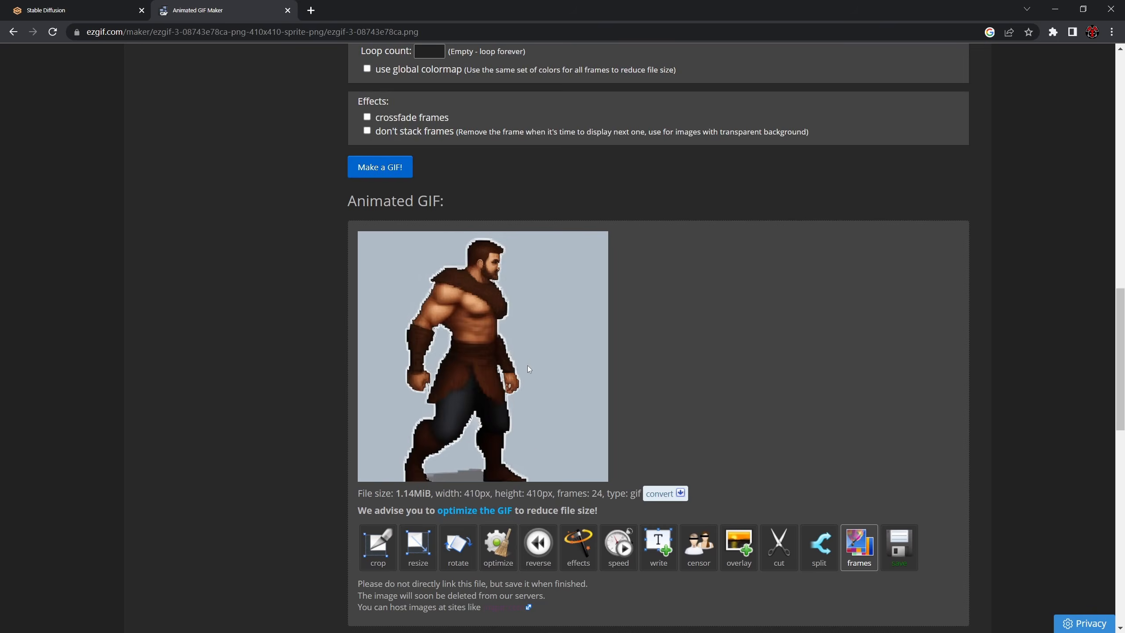
- Skip frames 11 to 25 so that only the walking frames 1 to 9 stay enabled
scroll(541, 368, up, 5)
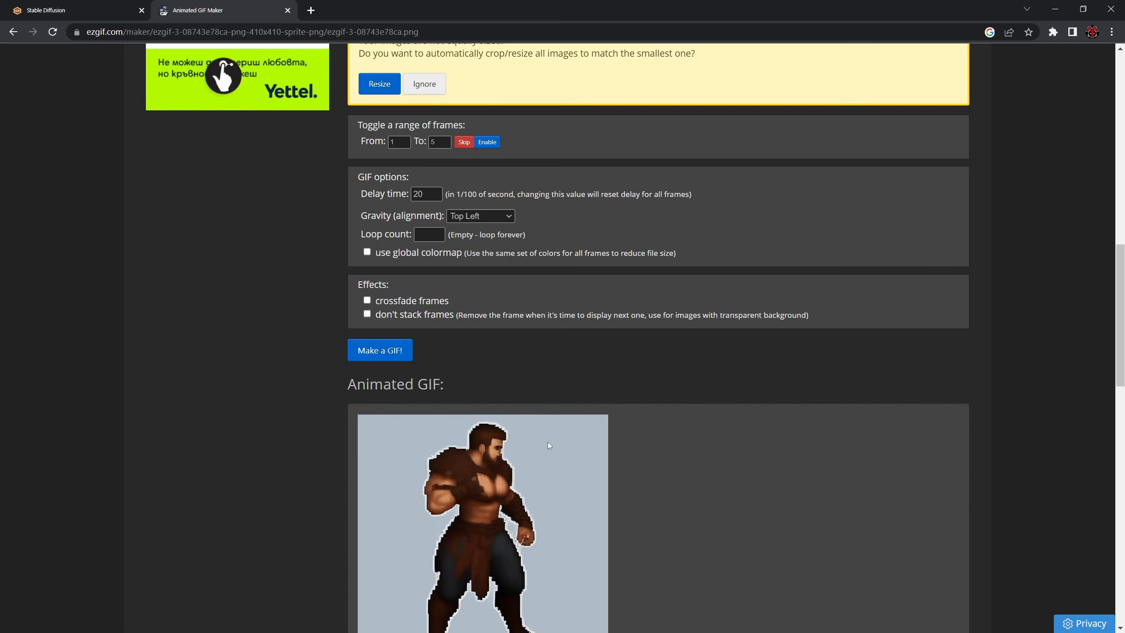
scroll(545, 438, up, 2)
scroll(540, 424, up, 8)
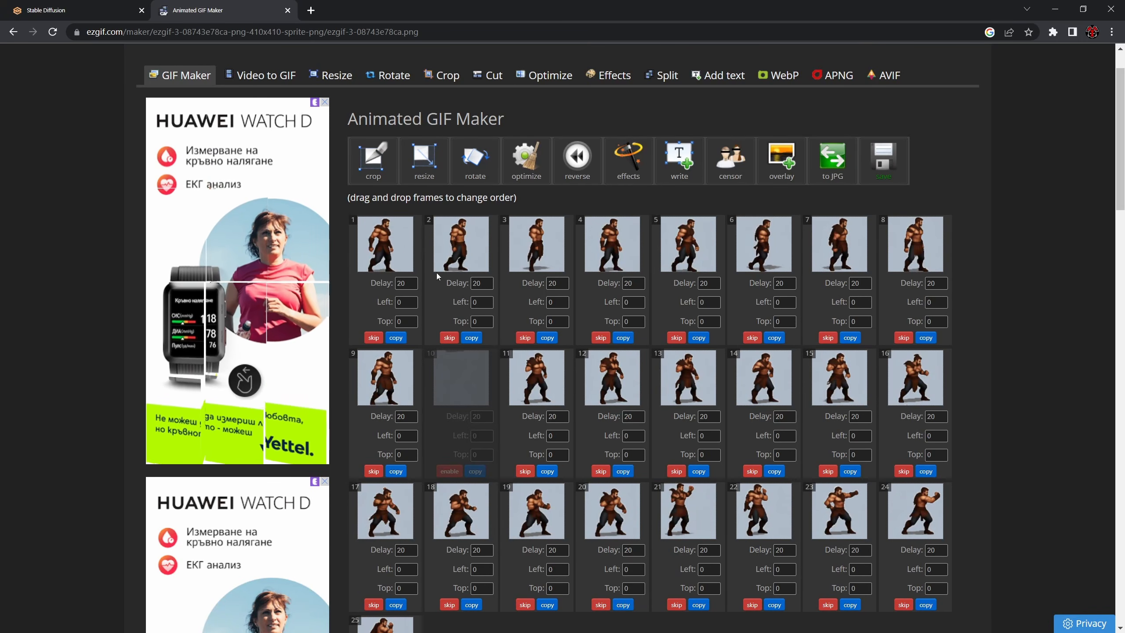
click(524, 470)
click(601, 470)
click(676, 471)
click(751, 471)
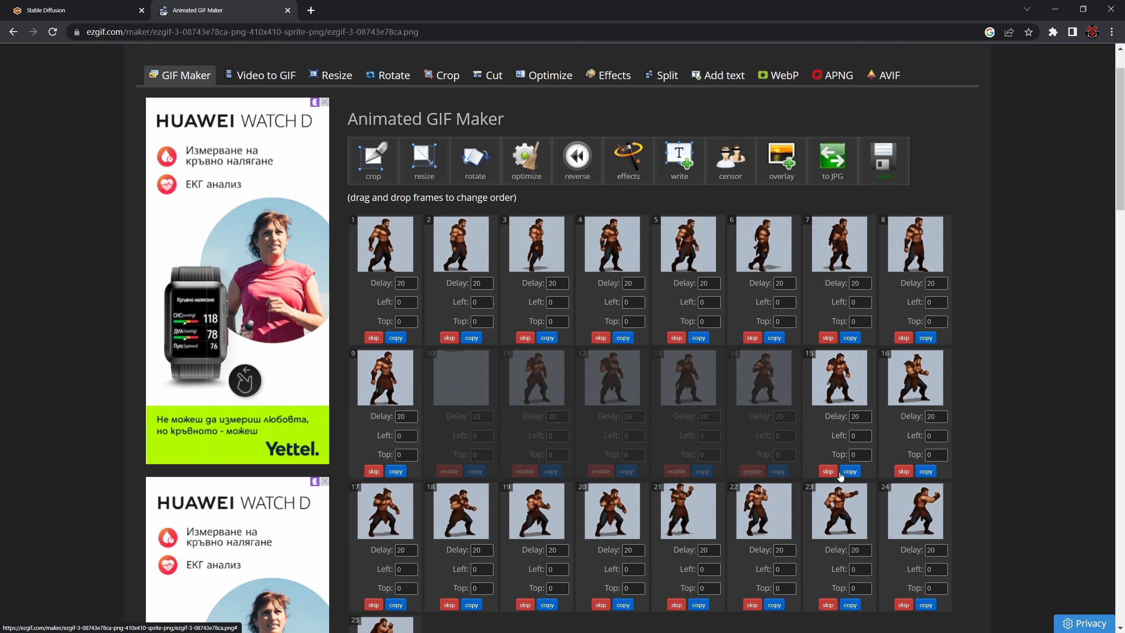
click(828, 471)
click(903, 470)
scroll(387, 442, down, 3)
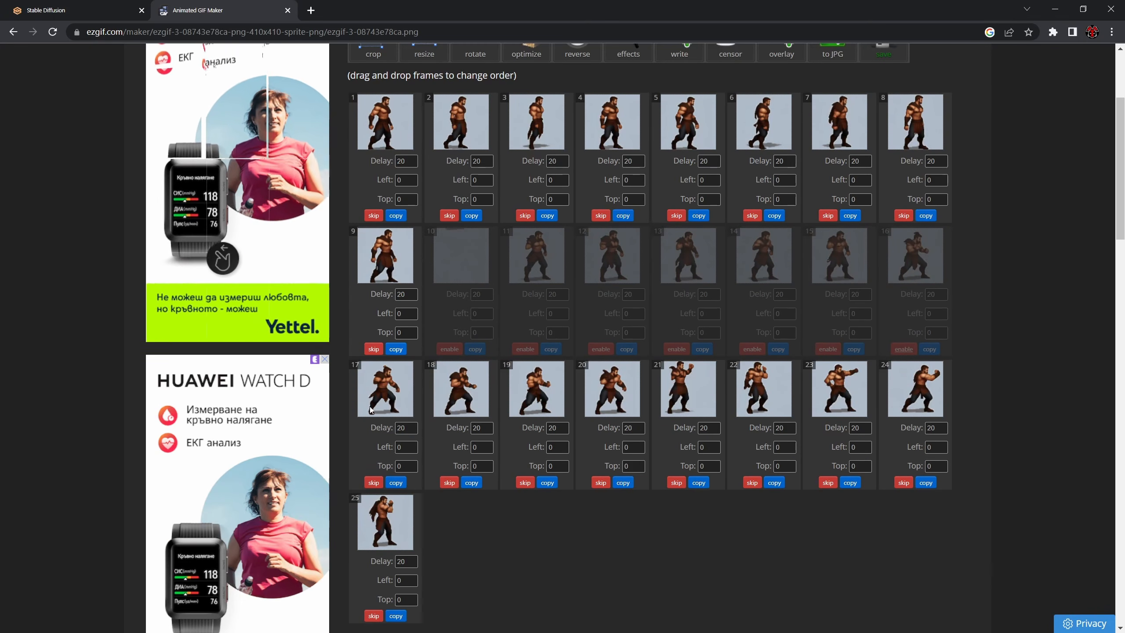
click(373, 482)
click(449, 482)
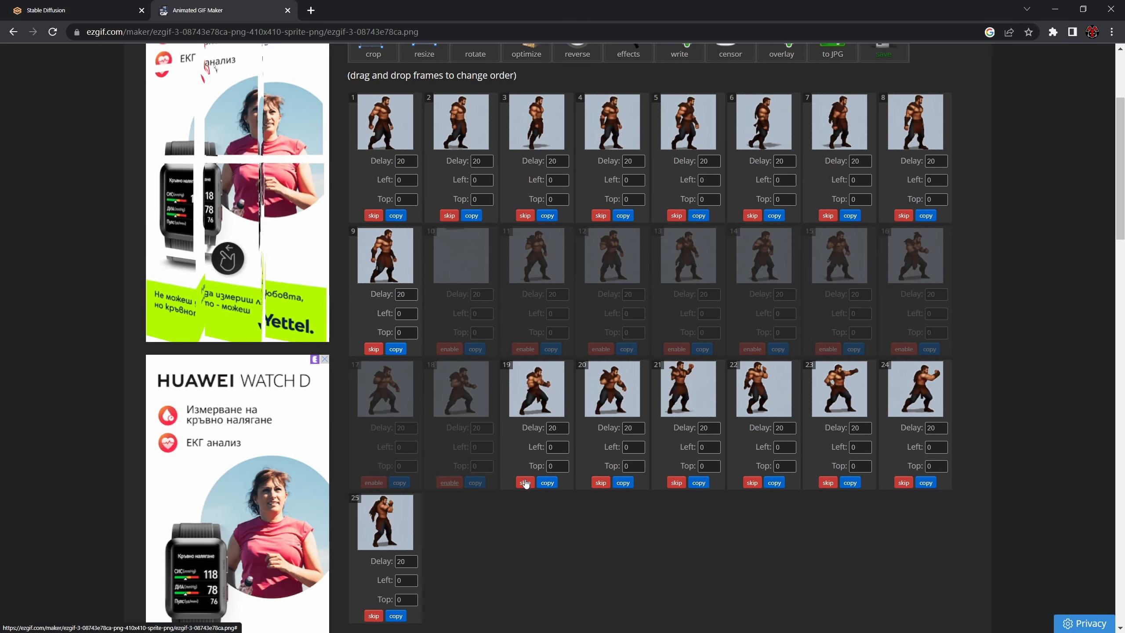
click(525, 482)
click(600, 482)
click(676, 482)
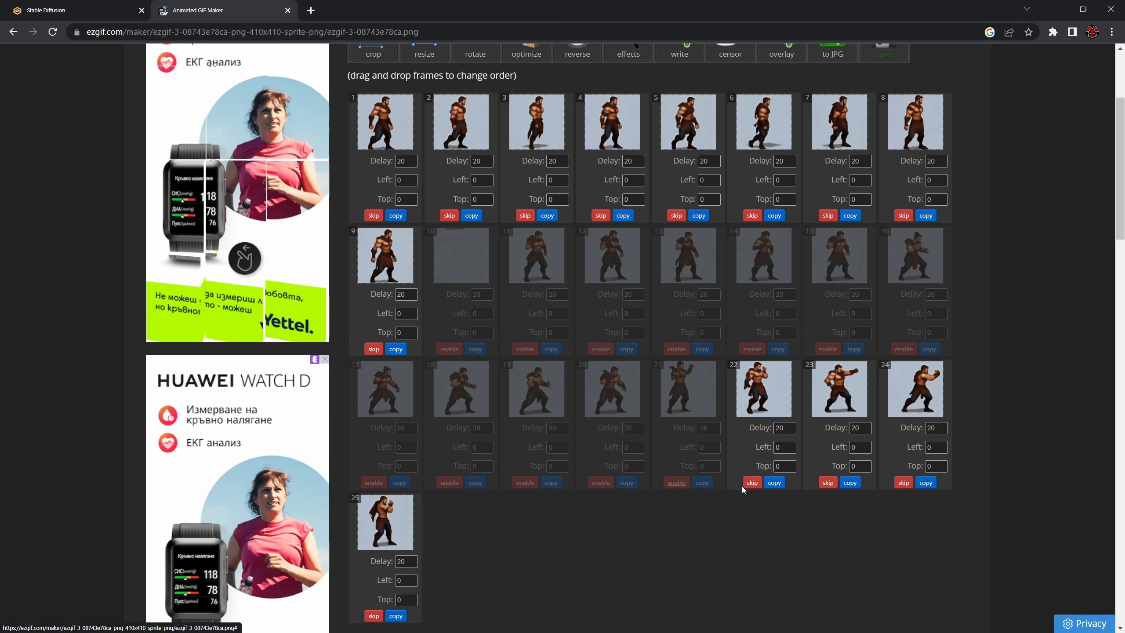
click(752, 482)
click(828, 482)
click(904, 482)
scroll(375, 491, down, 3)
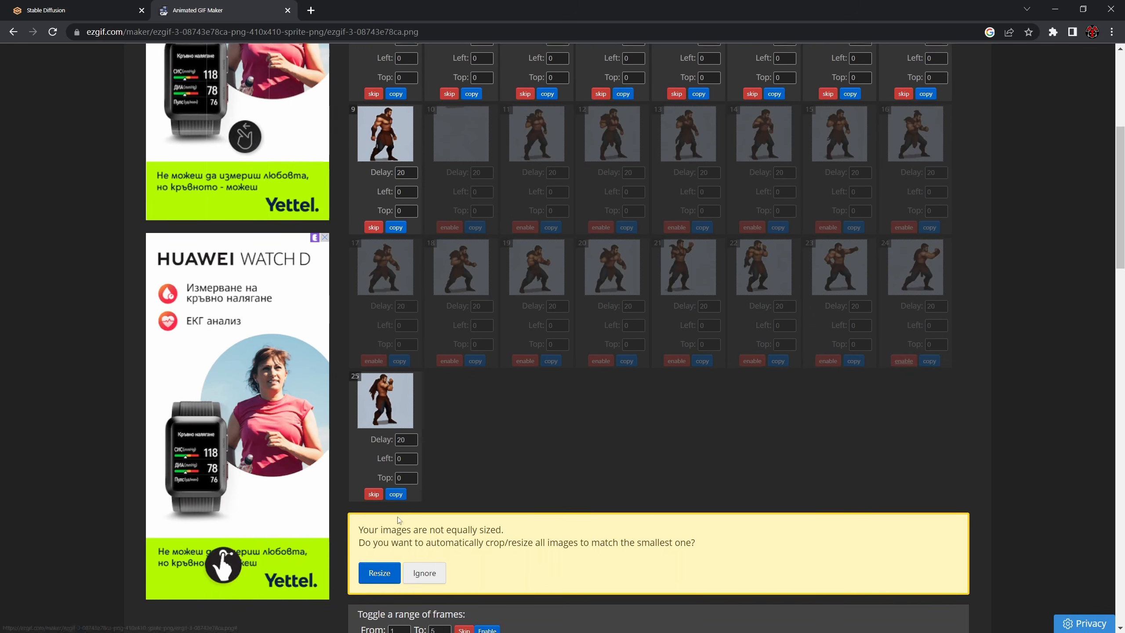
click(374, 493)
- Make a GIF from walking frames 1 to 9 and preview the walk animation
scroll(377, 487, down, 8)
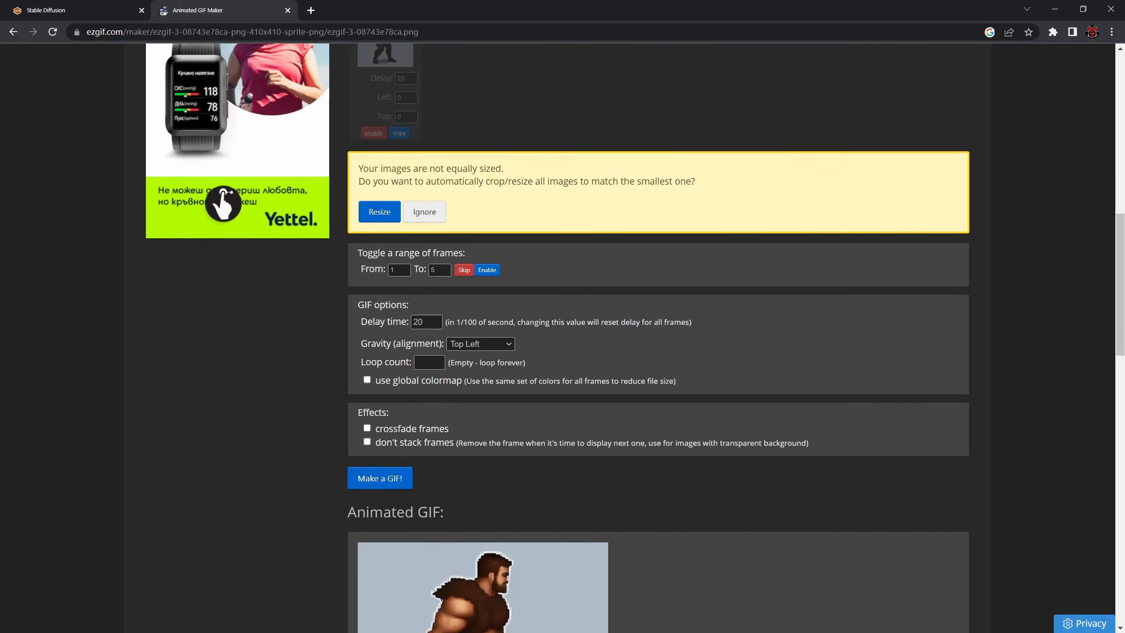
click(384, 473)
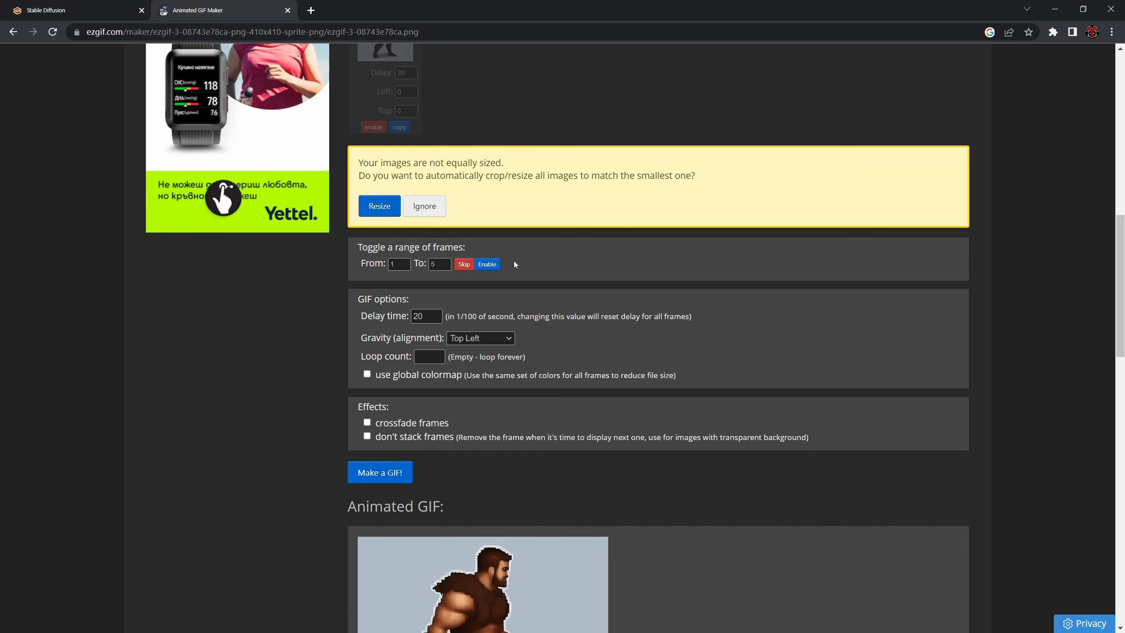
scroll(608, 375, down, 4)
scroll(610, 380, down, 1)
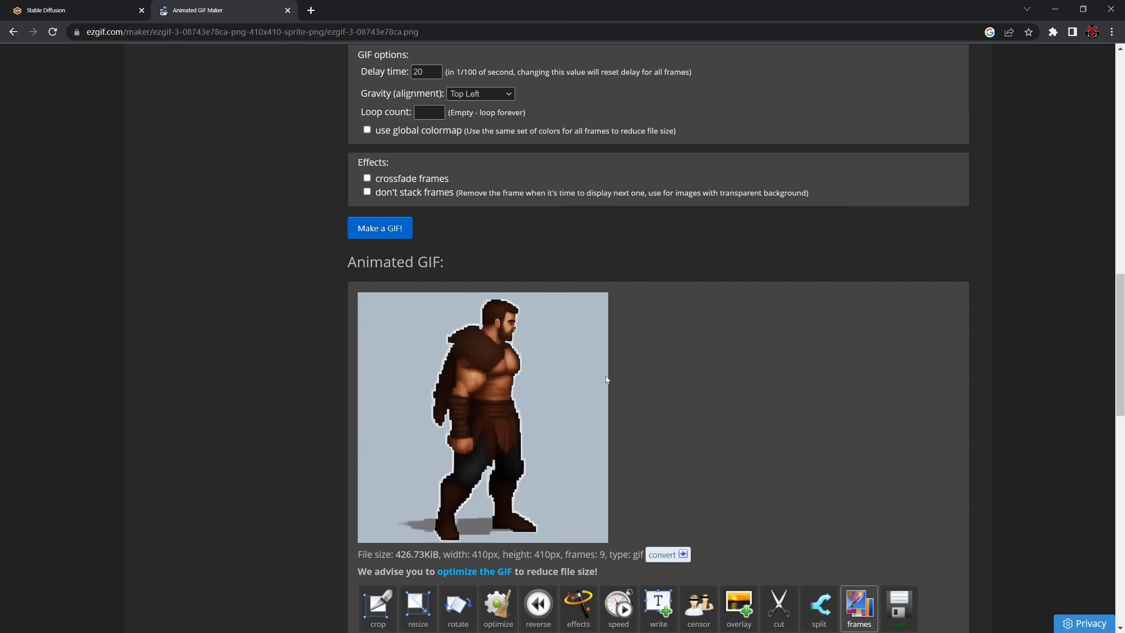
scroll(641, 374, up, 5)
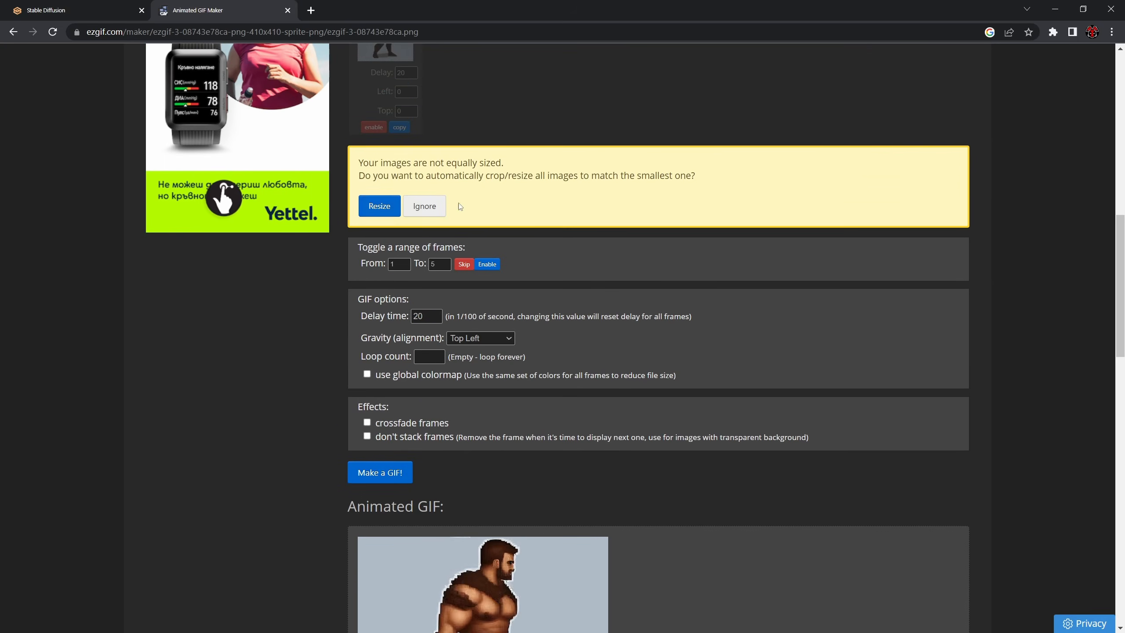
- Resize all images to match the smallest one, and skip frames 10 to 25 in the resized set
click(379, 207)
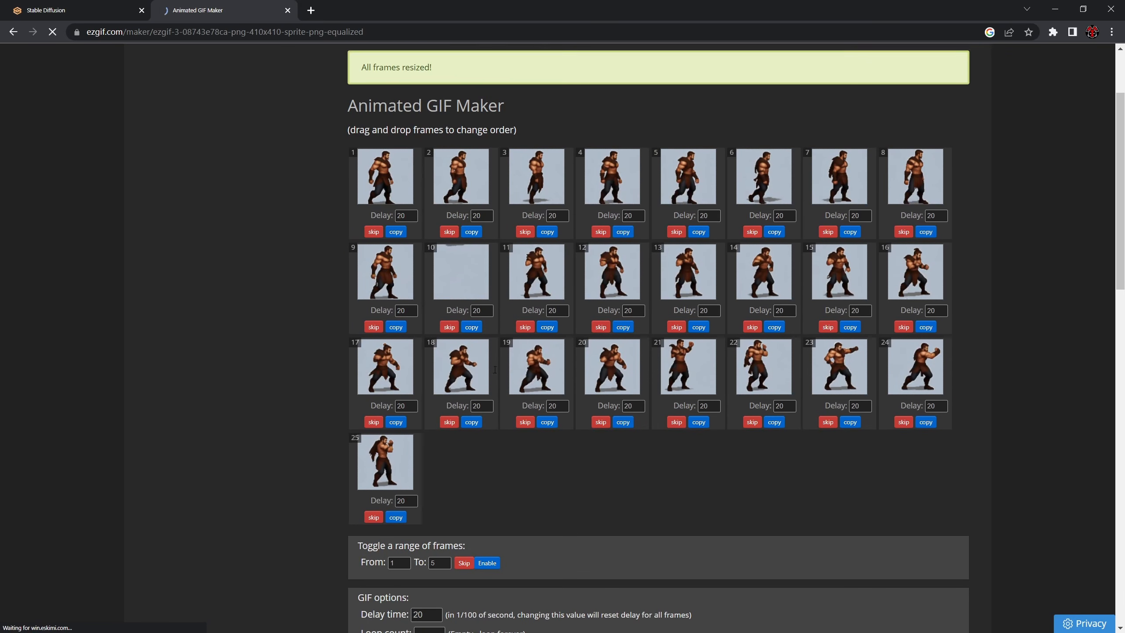
click(449, 322)
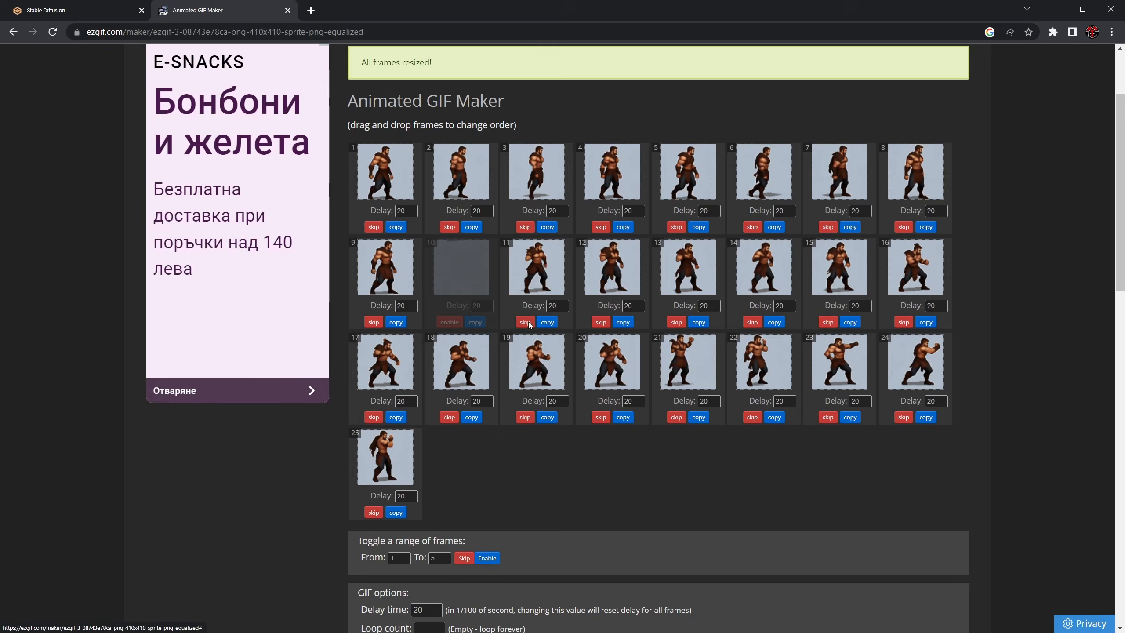
click(524, 322)
click(600, 322)
click(745, 324)
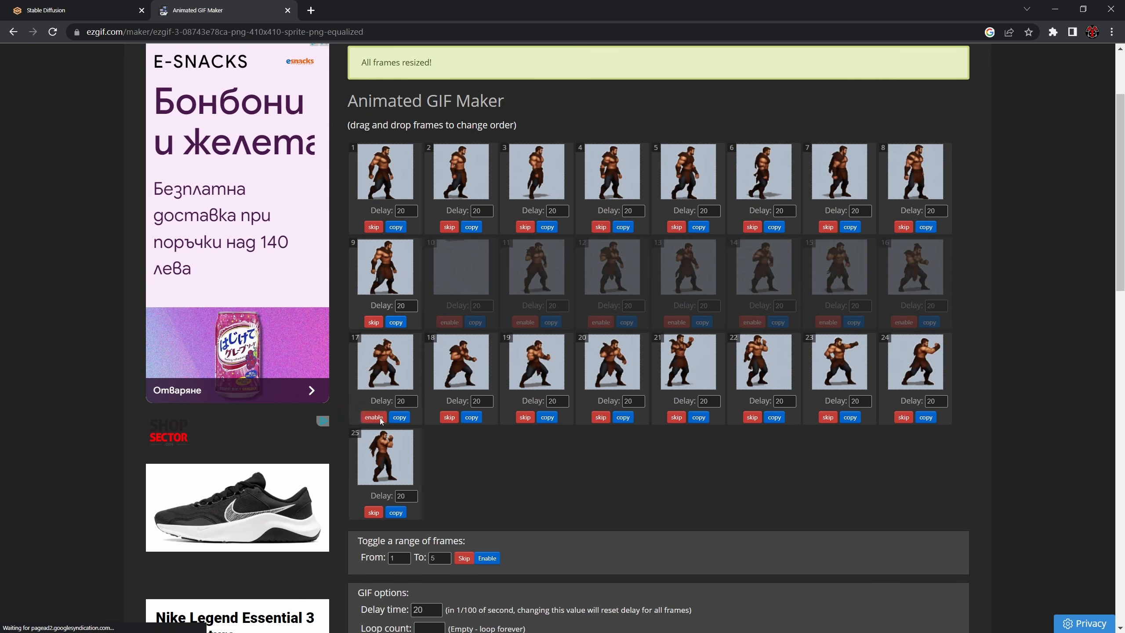
click(600, 417)
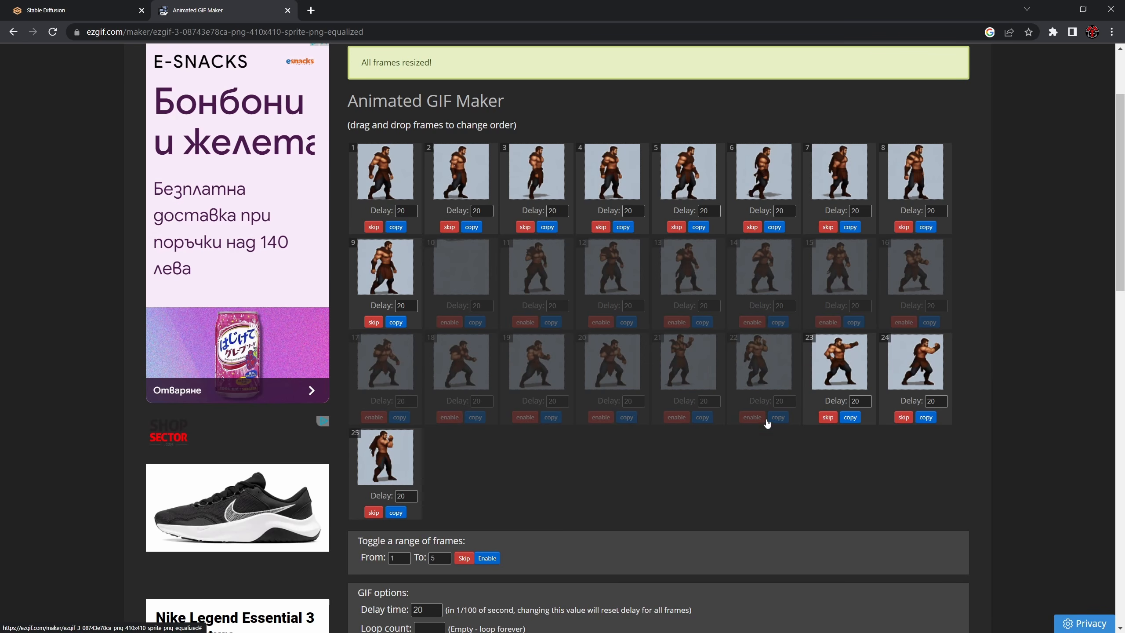
click(896, 418)
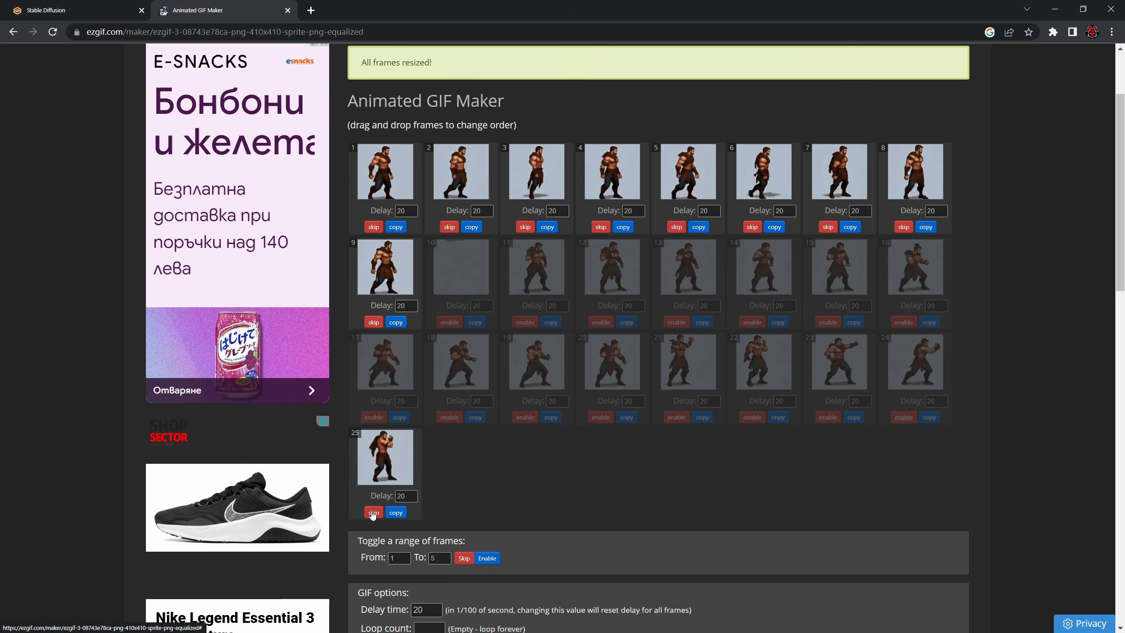
- Set the delay time to 15, make the GIF from the enabled walking frames and check the result
scroll(569, 482, down, 6)
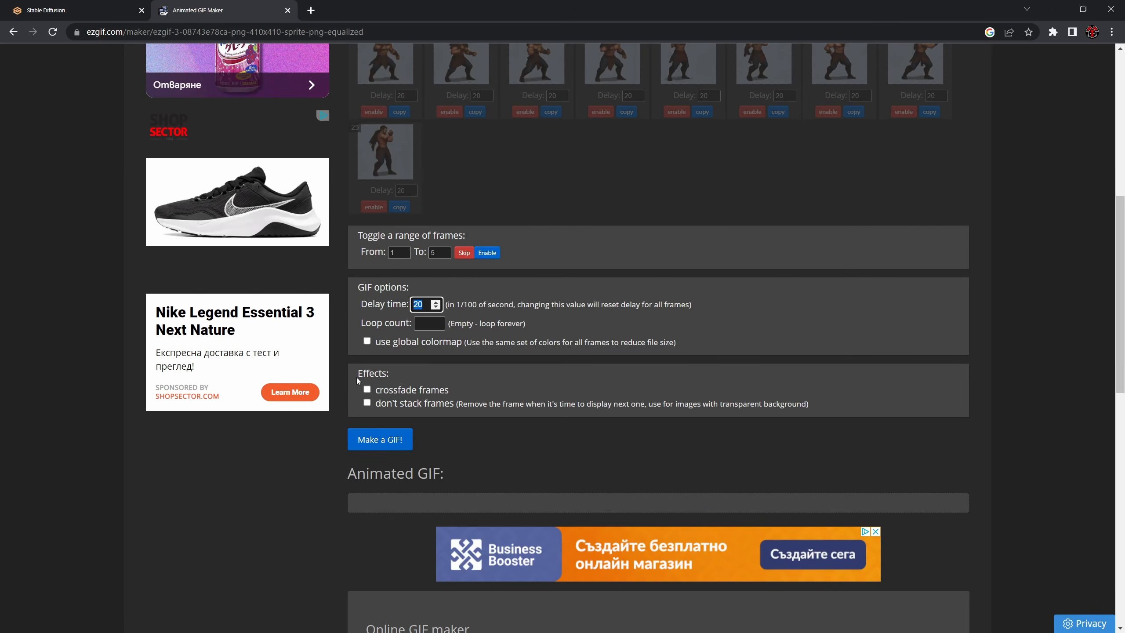
text(15)
click(380, 446)
scroll(362, 461, down, 1)
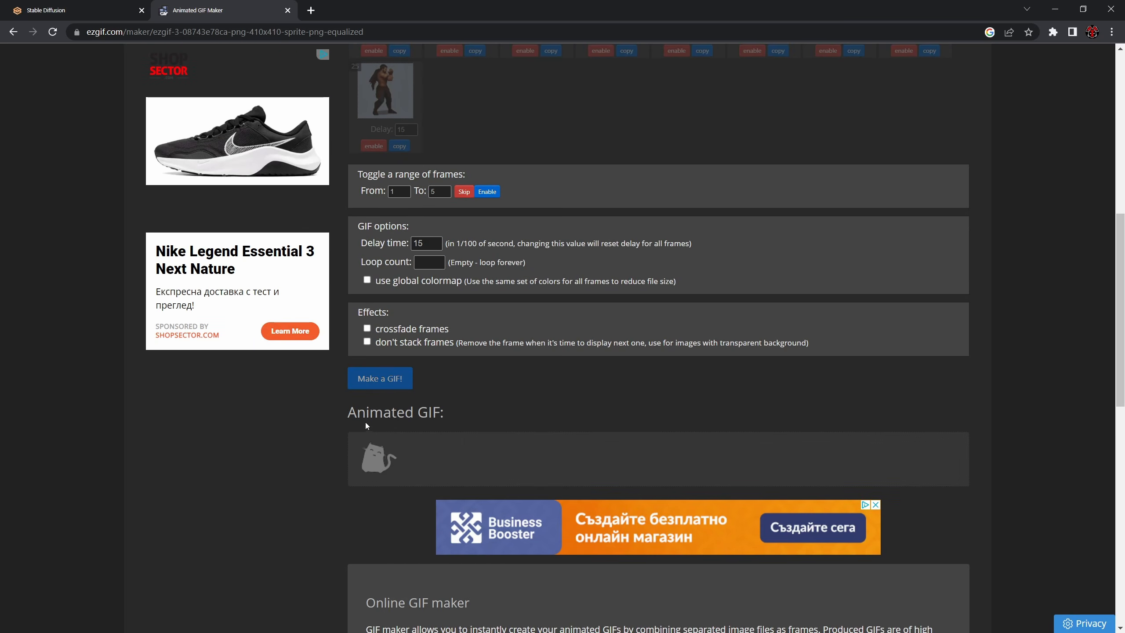
scroll(487, 429, down, 2)
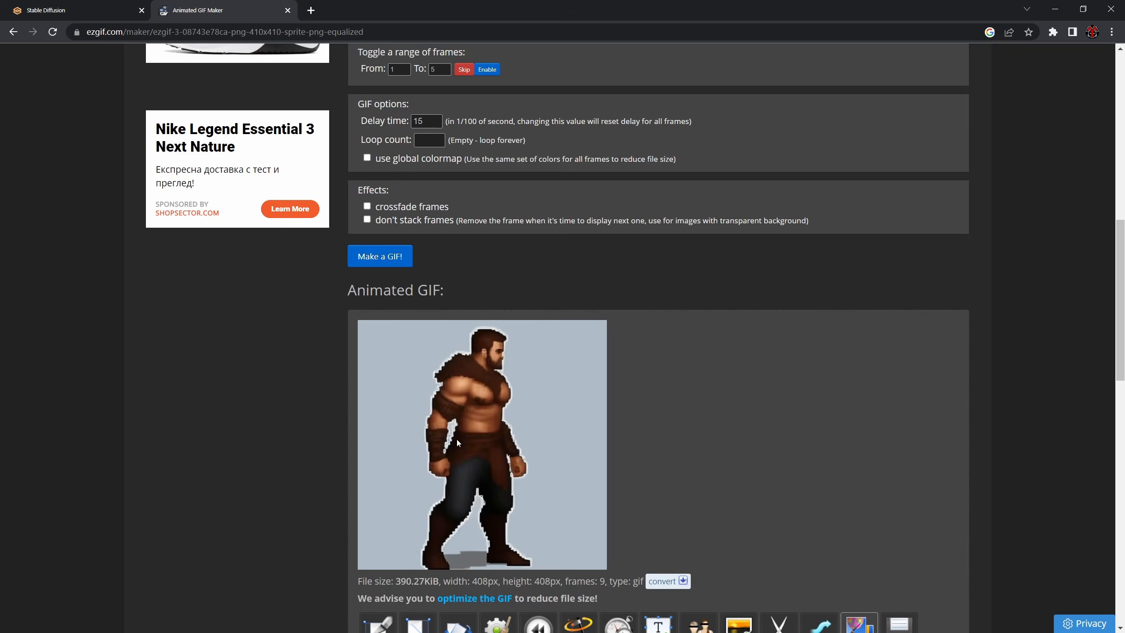
scroll(482, 421, up, 2)
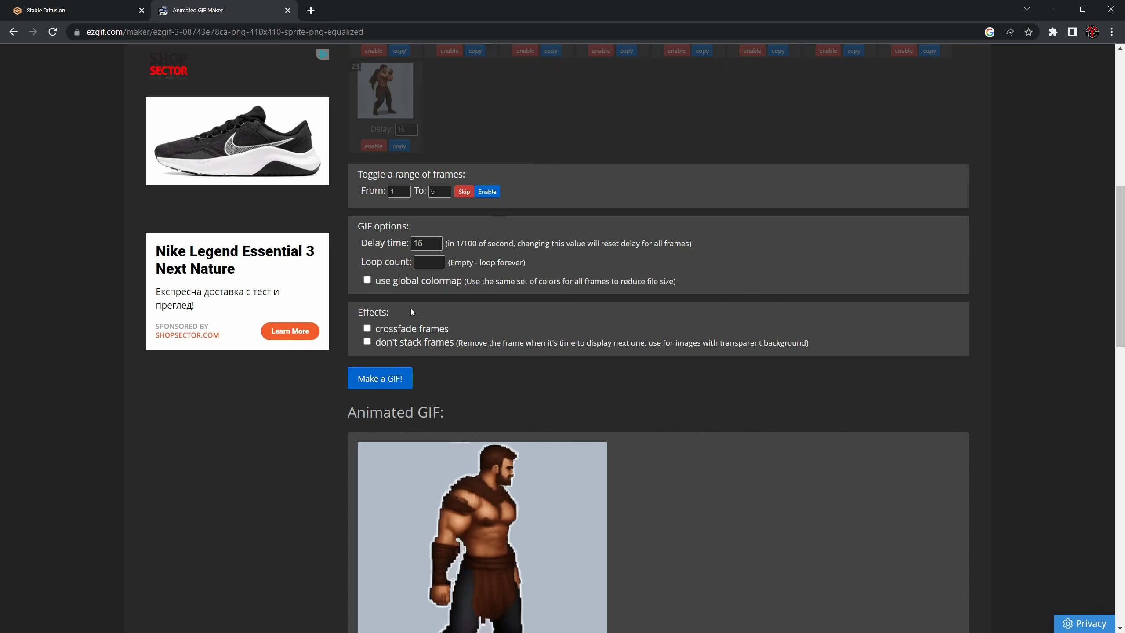
scroll(410, 308, down, 1)
scroll(413, 405, down, 3)
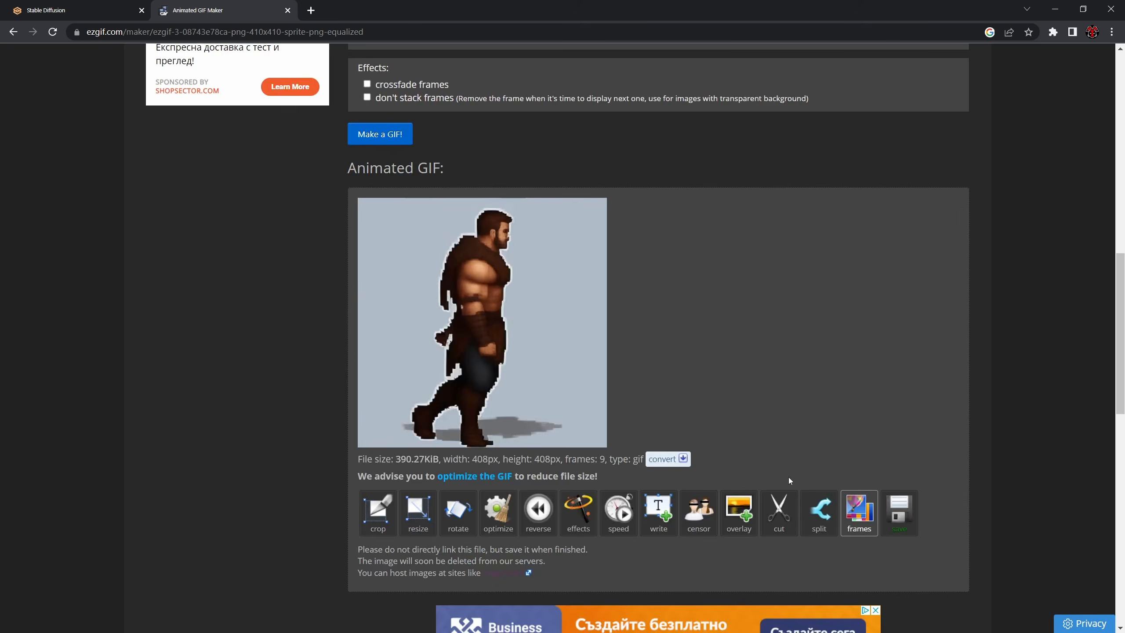
- Save the finished walking GIF, show it in its download folder and rename the file as walk
click(900, 514)
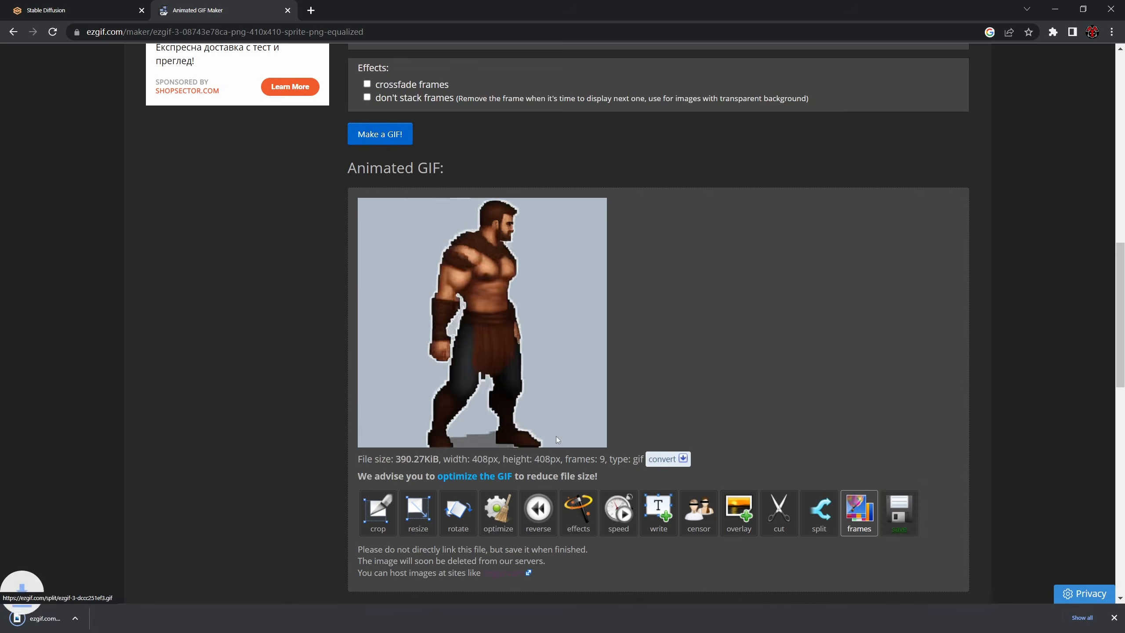
click(130, 619)
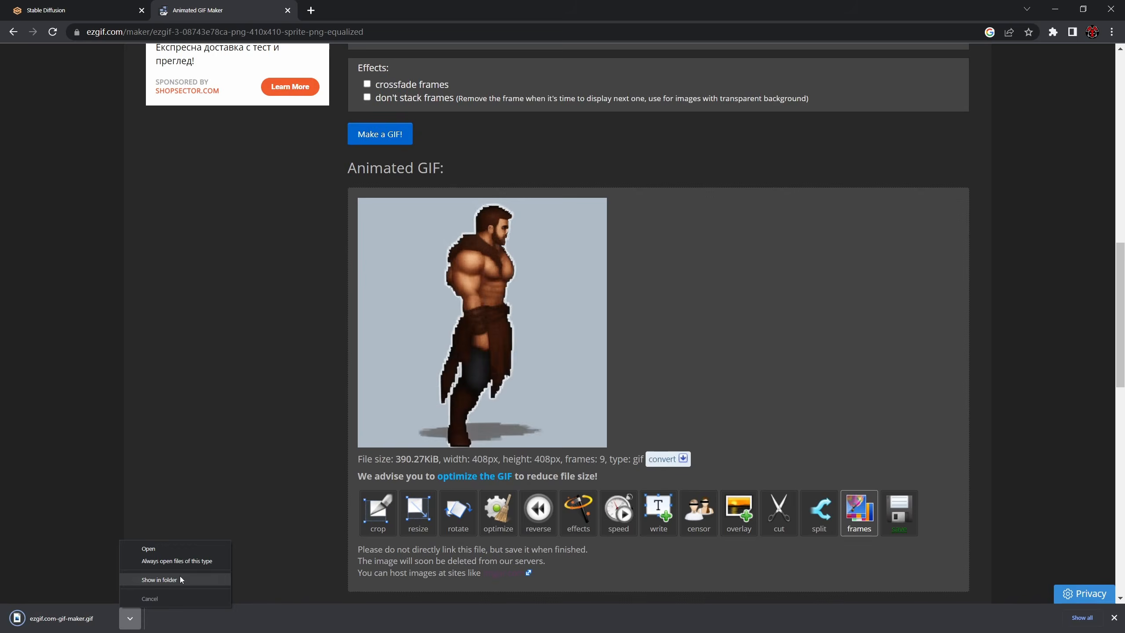
click(179, 580)
key(F2)
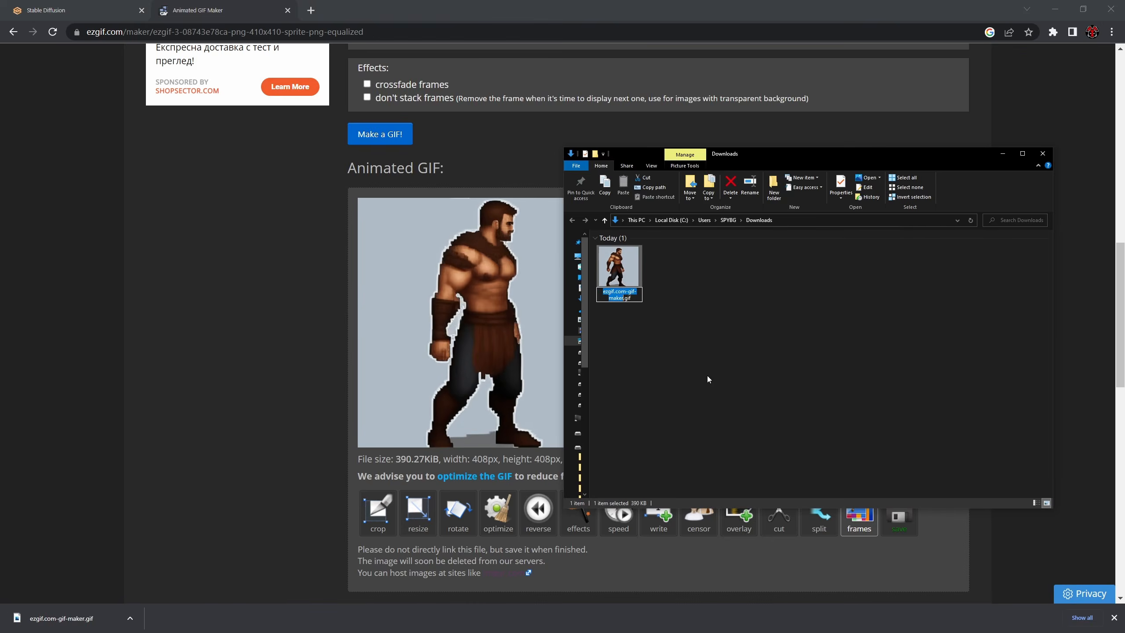
text(walk)
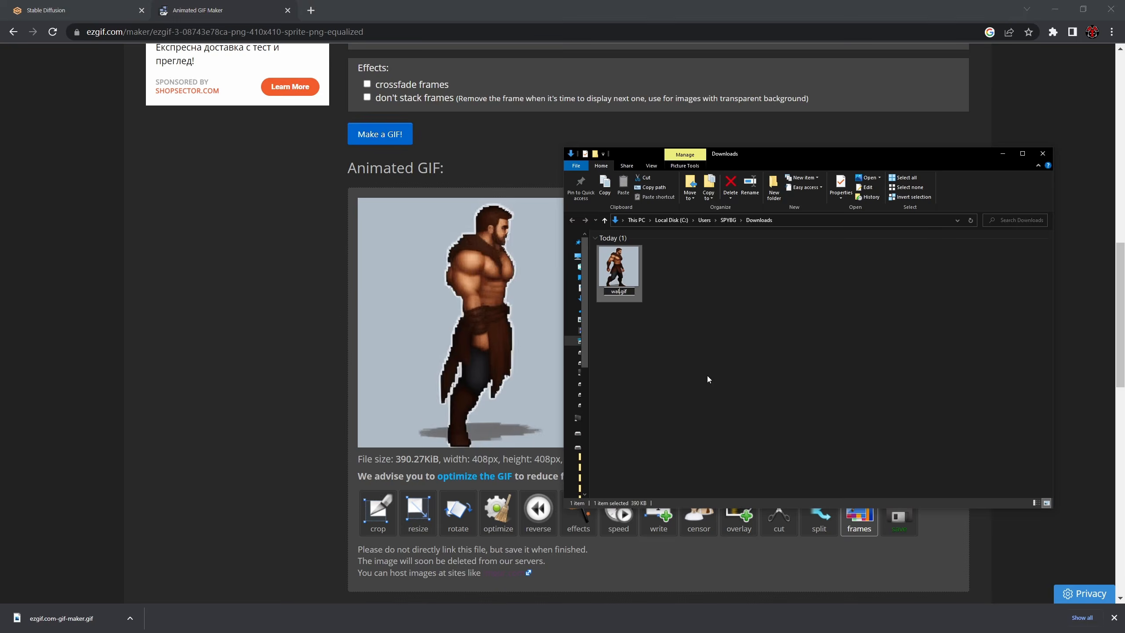
key(Return)
click(182, 336)
- Skip all the walking frames and enable only frames 11 to 15 for the first idle animation
scroll(466, 276, up, 10)
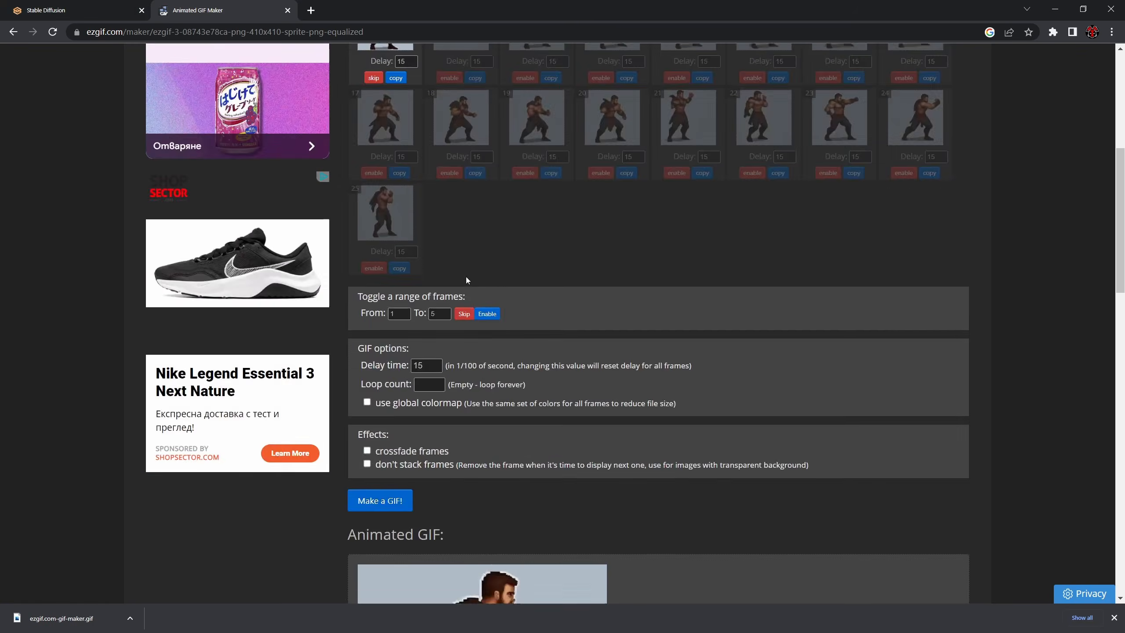
click(373, 288)
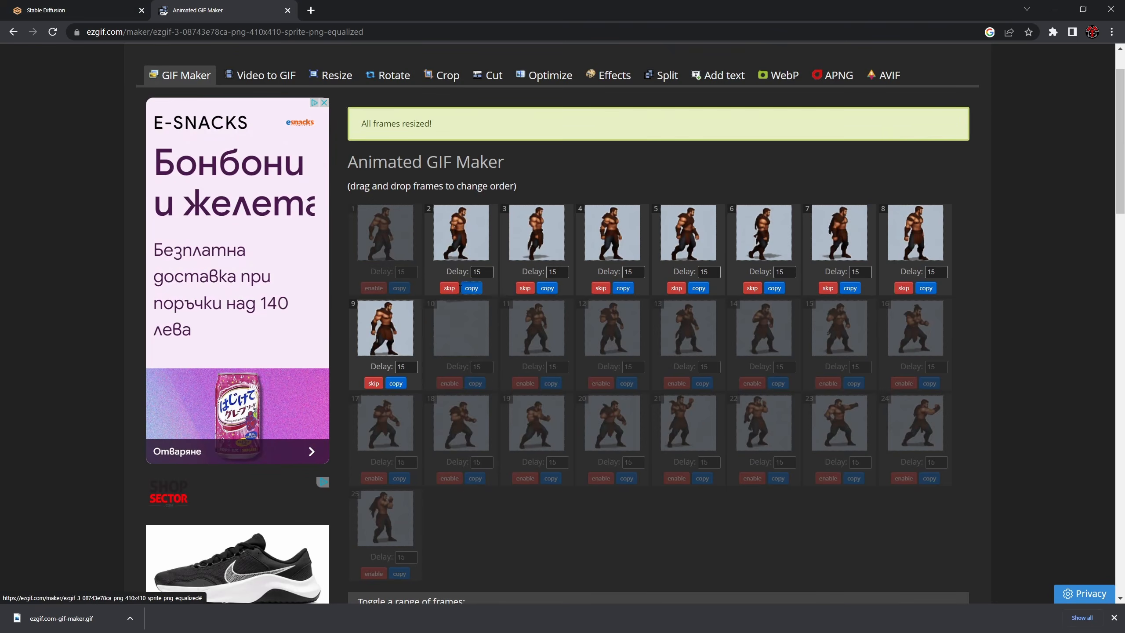
click(462, 288)
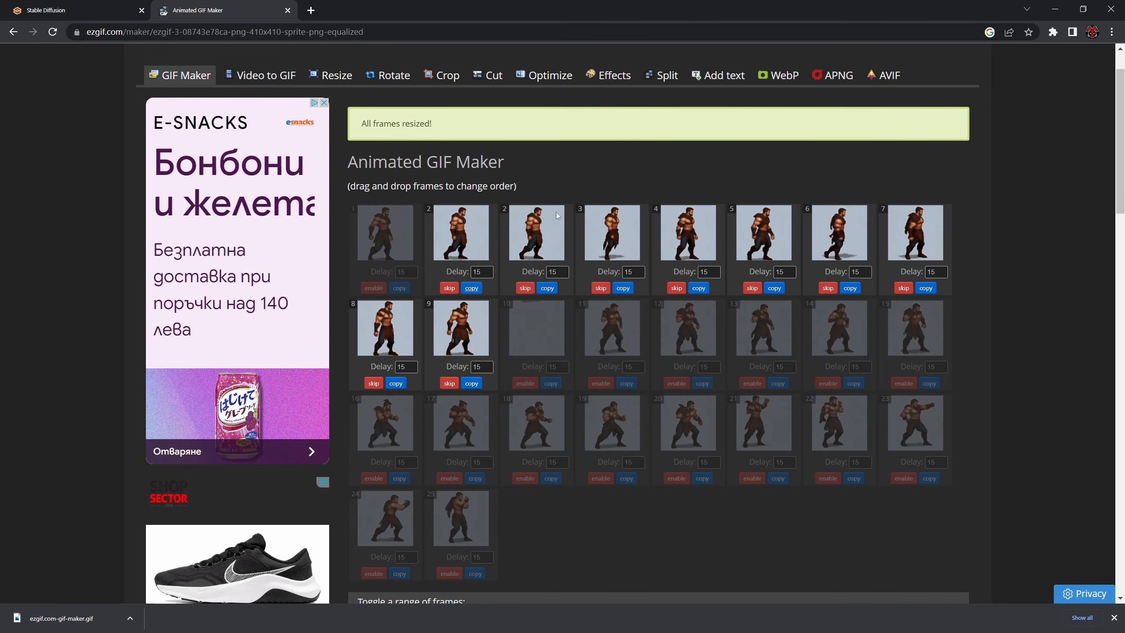
right_click(534, 222)
drag(533, 225, 616, 133)
scroll(521, 348, down, 3)
scroll(540, 295, up, 3)
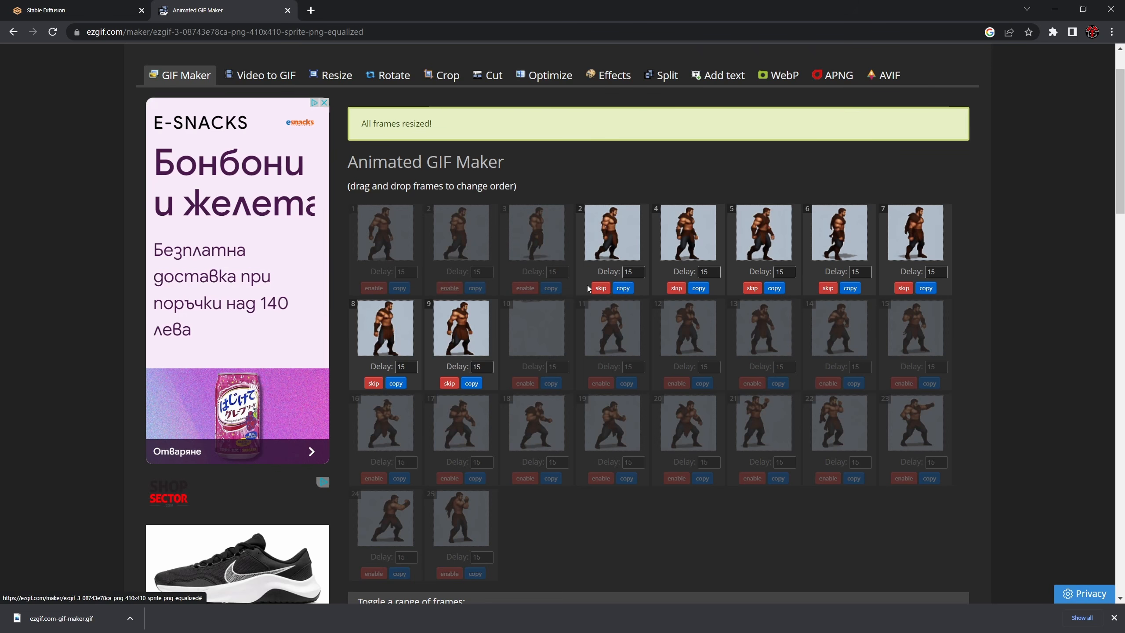
click(751, 288)
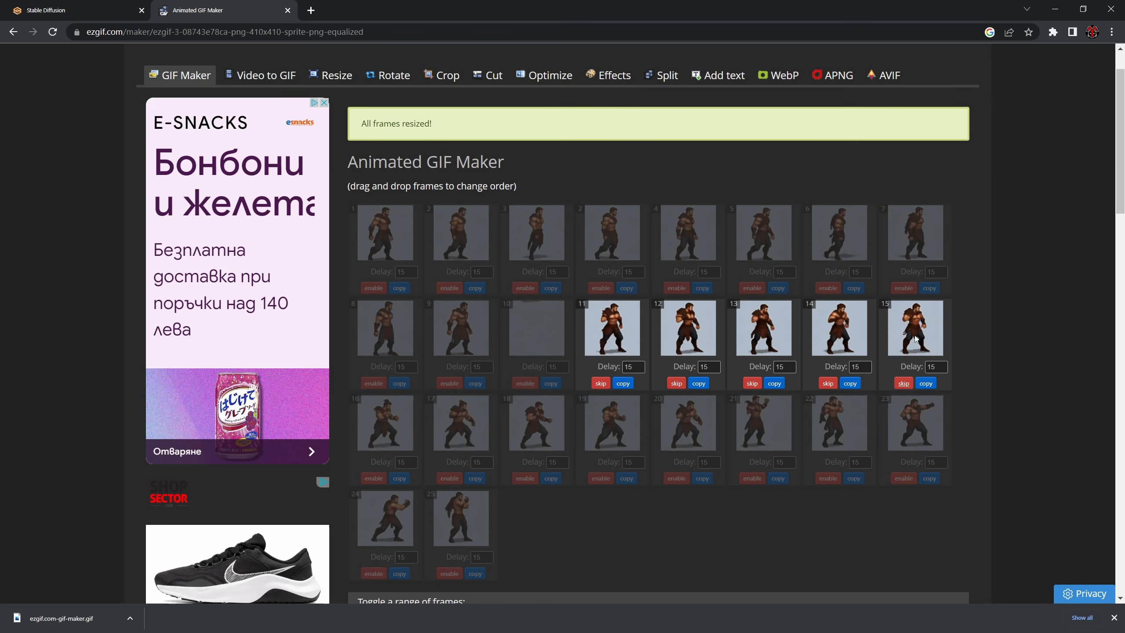
- Make a GIF from frames 11 to 15 and preview the idle animation
scroll(720, 364, down, 10)
click(378, 317)
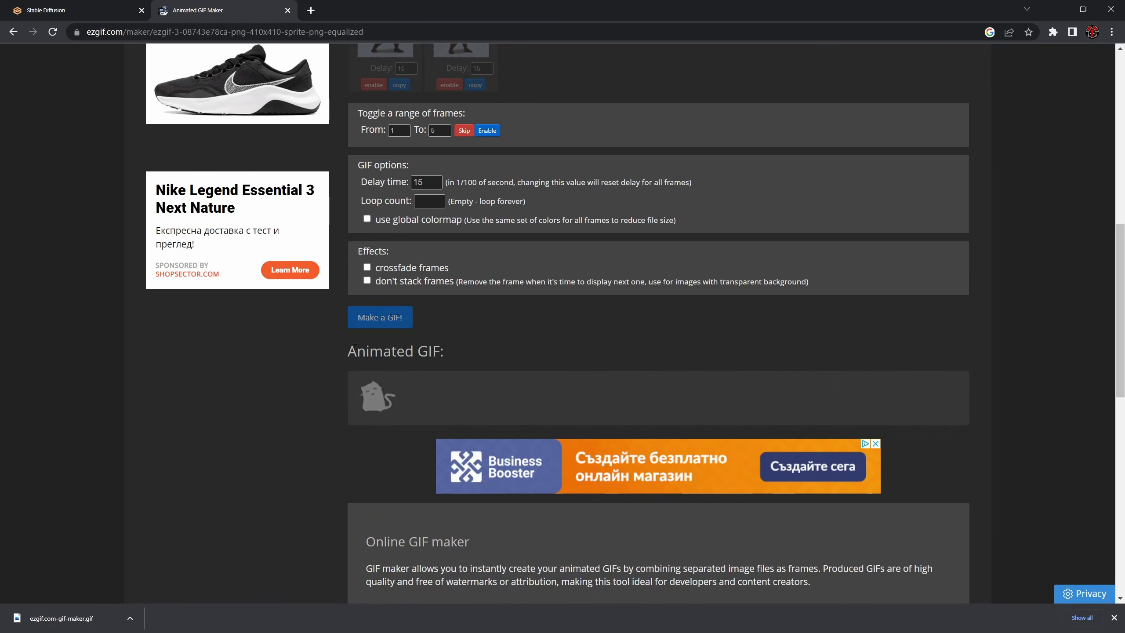
scroll(360, 377, down, 3)
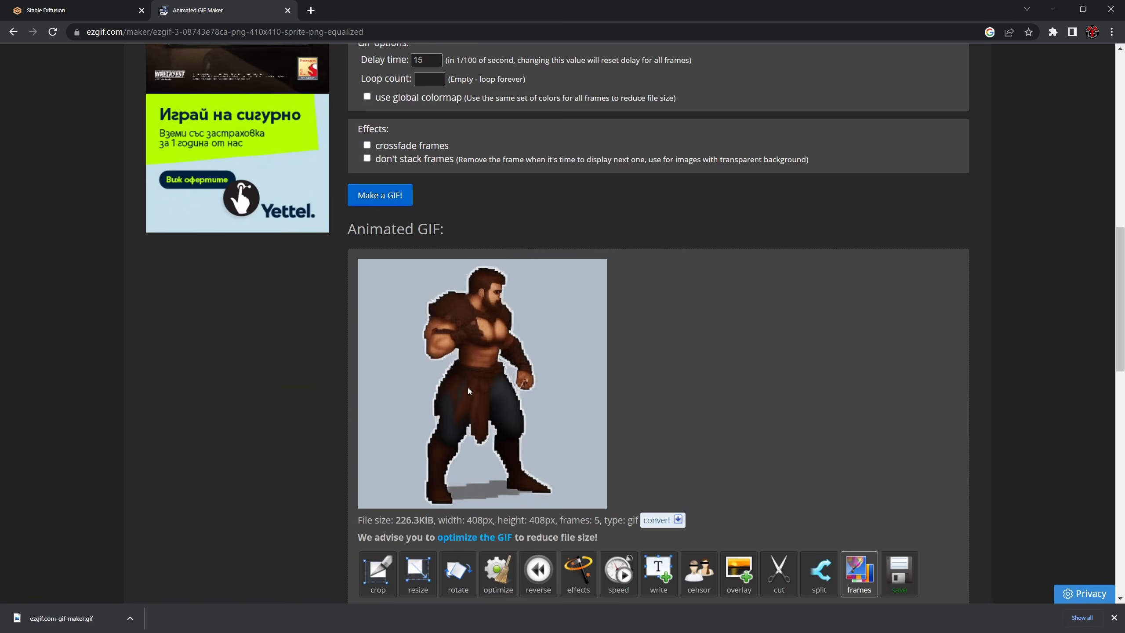
scroll(489, 378, down, 1)
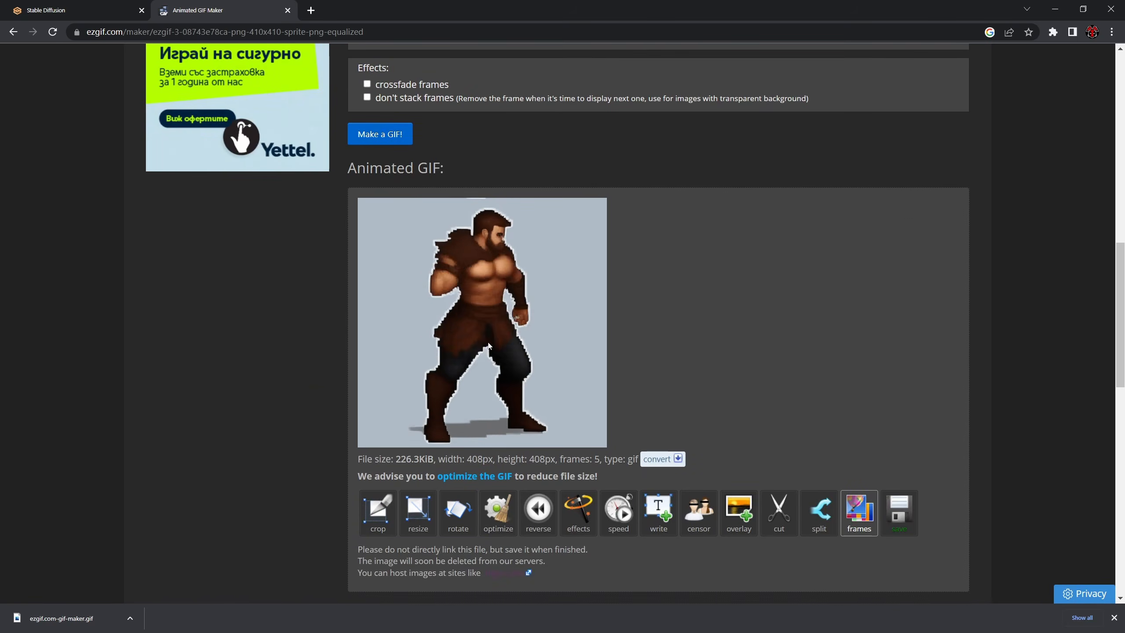
- Set the delay time to 20, remake the GIF from frames 11 to 15 and check its playback
scroll(489, 346, up, 3)
click(374, 182)
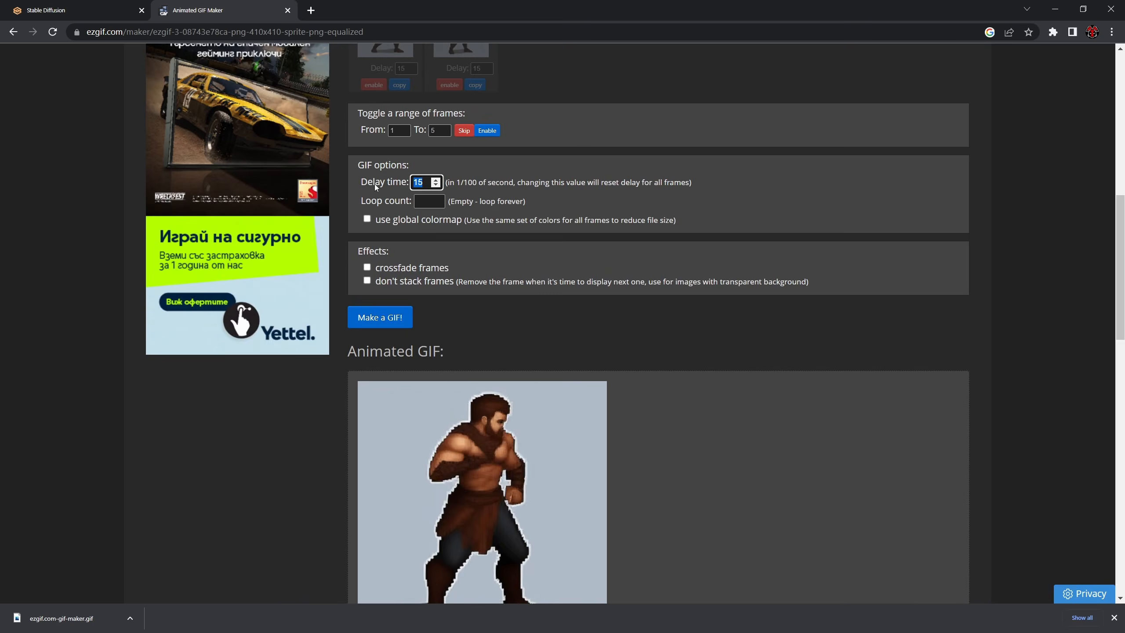
text(20)
click(381, 317)
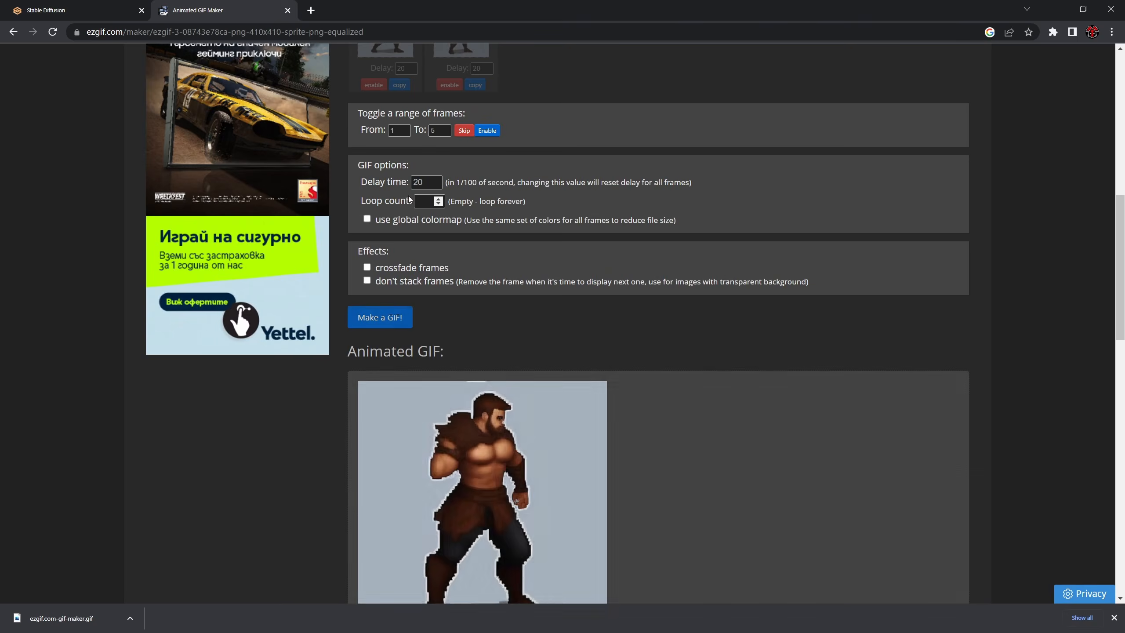
scroll(508, 395, down, 4)
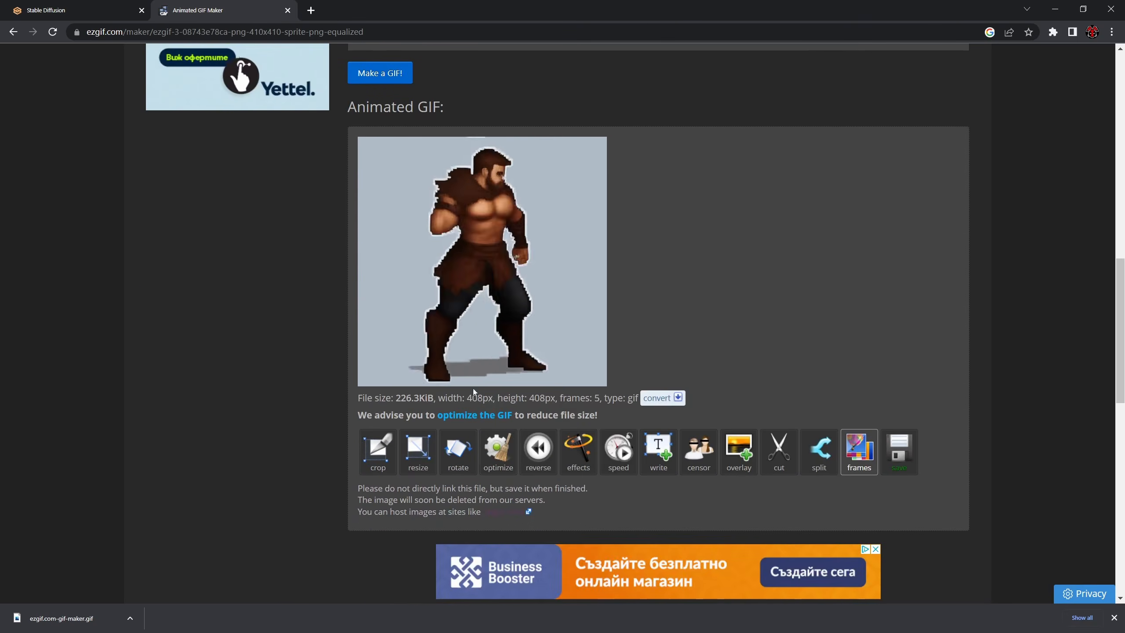
scroll(441, 230, up, 3)
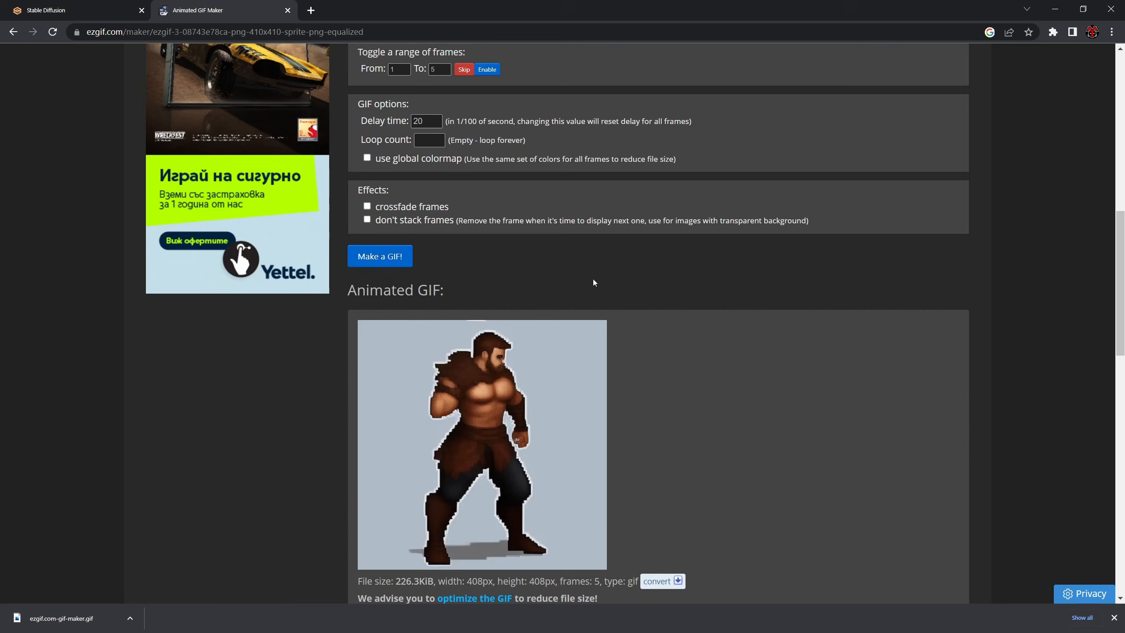
scroll(594, 282, down, 4)
- Save the first idle GIF, show it in its download folder and rename the file as idle1
click(899, 389)
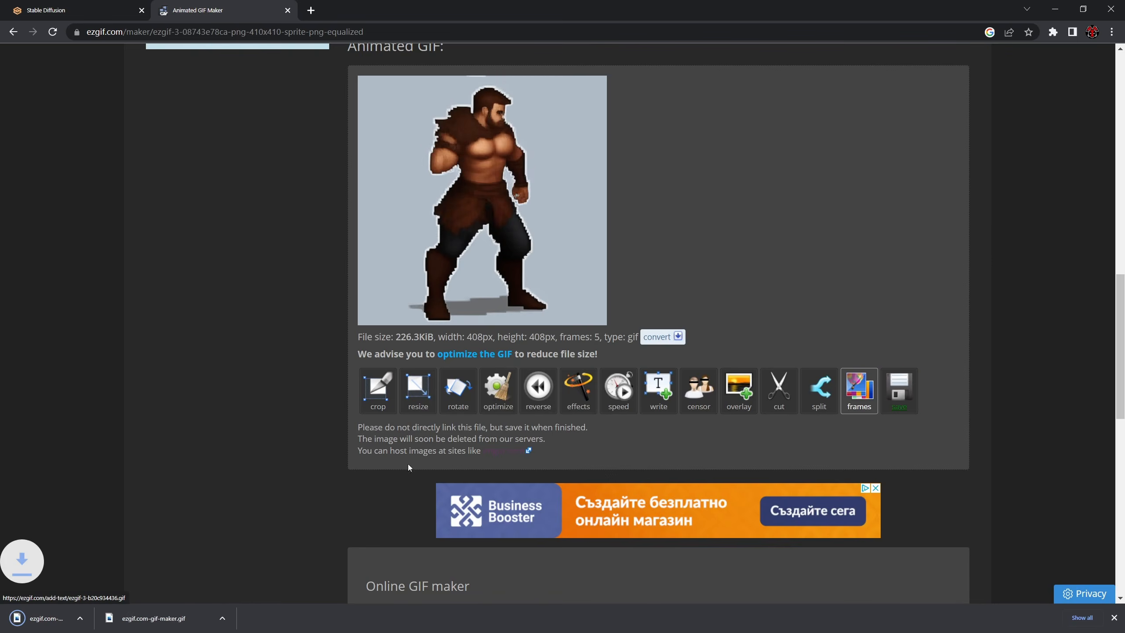
click(130, 618)
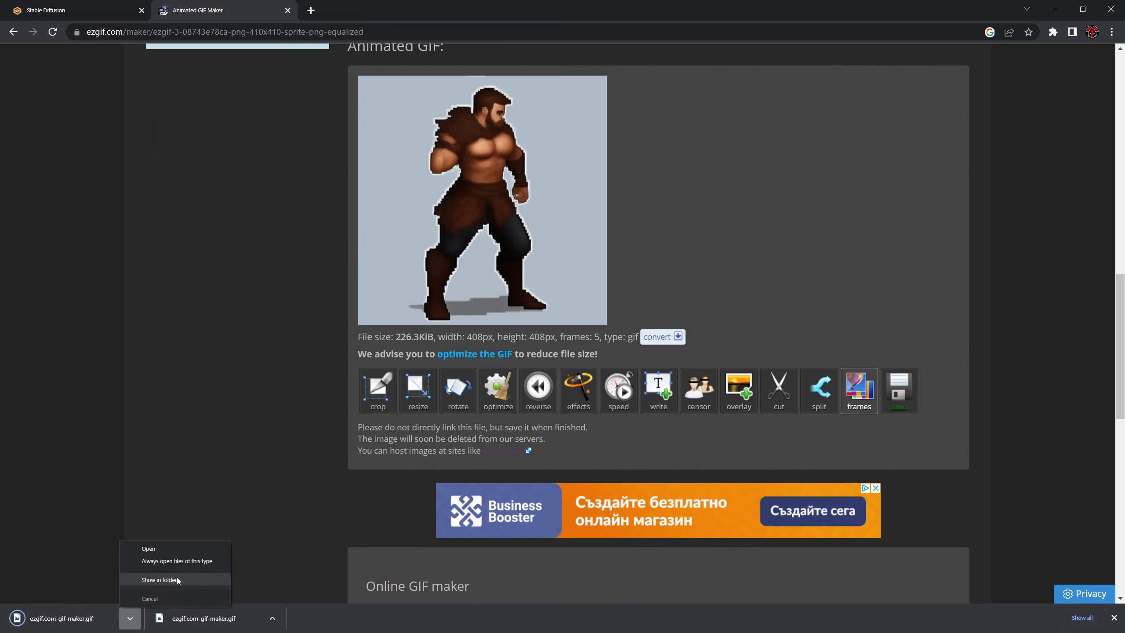
click(177, 580)
key(F2)
text(id)
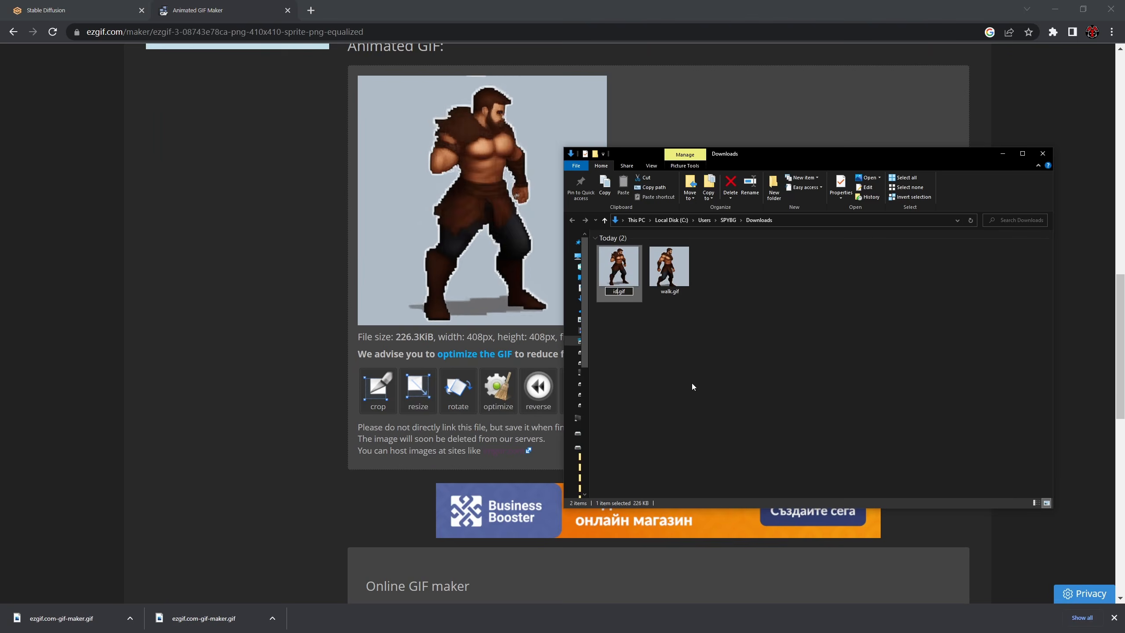
text(le)
key(Return)
click(213, 349)
- Skip frames 11 to 15 and enable frames 16 to 20 for the fighting-stance animation
scroll(456, 326, up, 5)
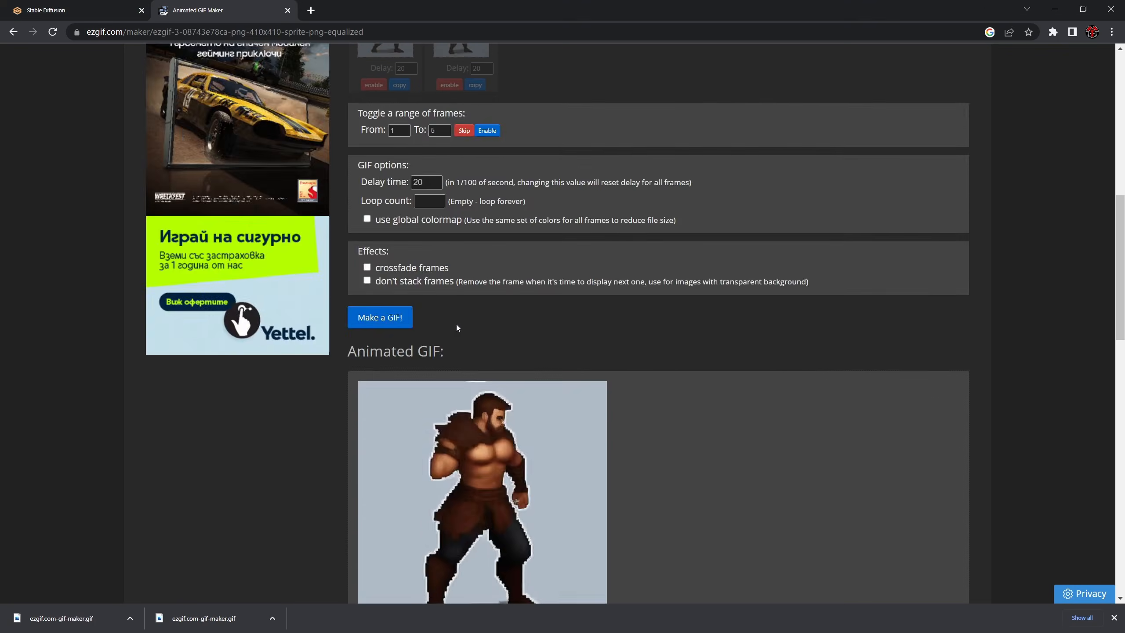
scroll(456, 328, up, 8)
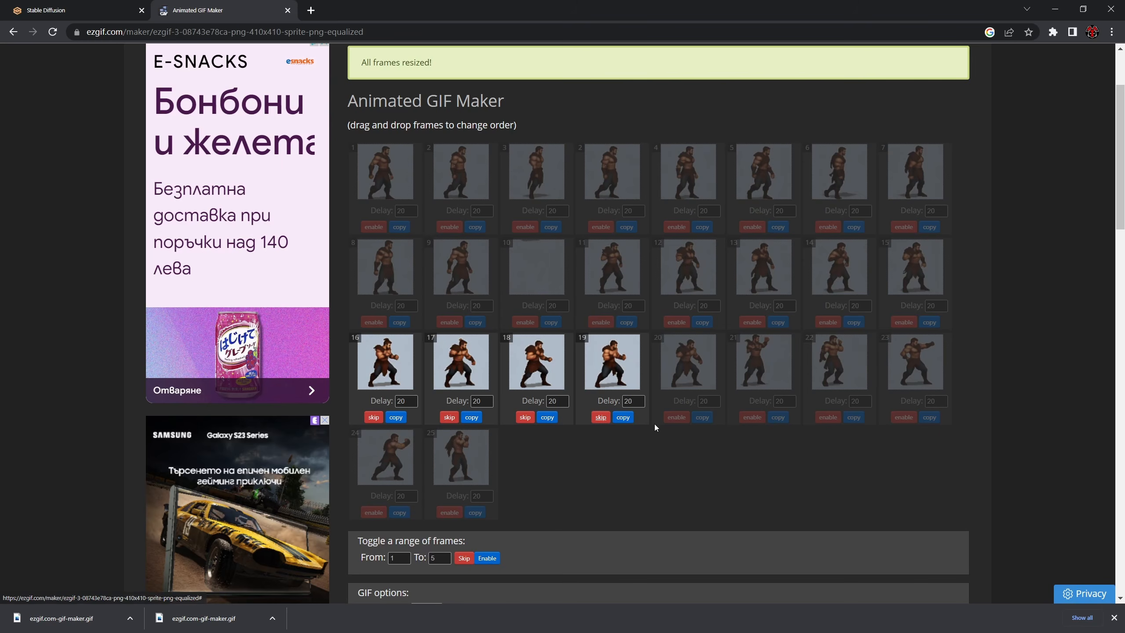
scroll(583, 447, down, 12)
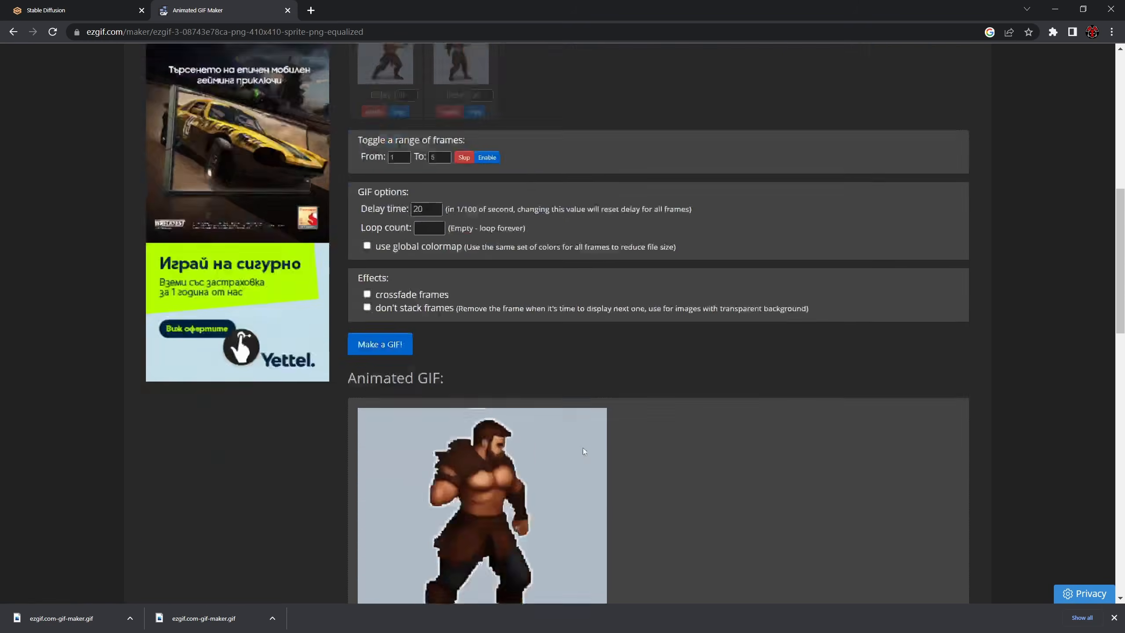
scroll(392, 115, up, 2)
- Make a GIF from frames 16 to 20 and preview the fighting-stance animation
click(387, 72)
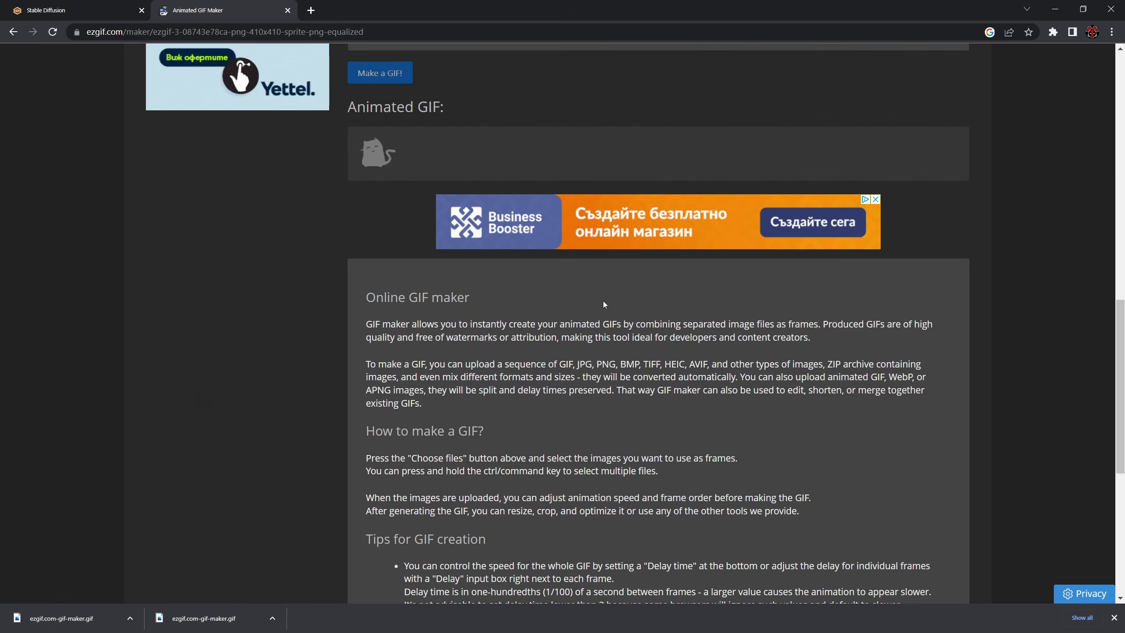
scroll(568, 309, up, 3)
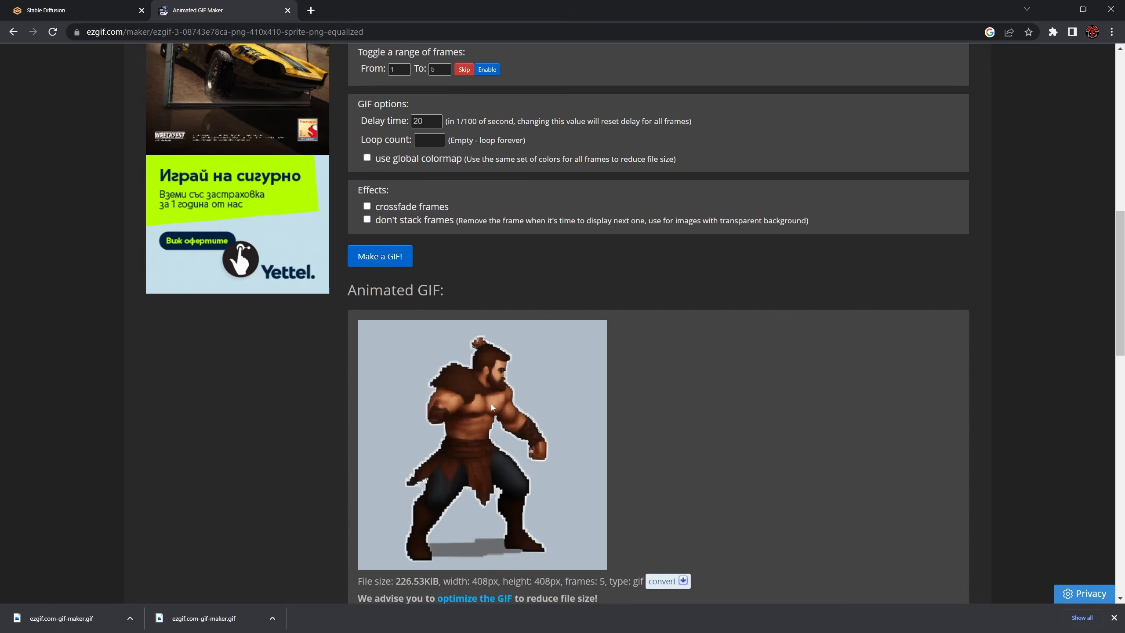
scroll(529, 418, down, 1)
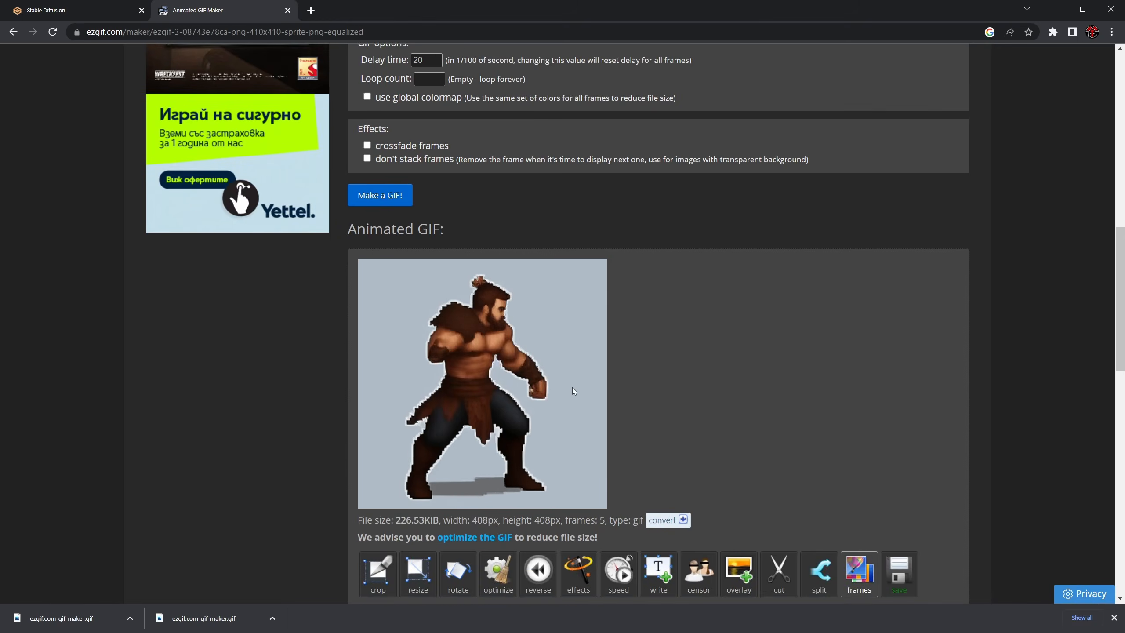
scroll(545, 373, down, 3)
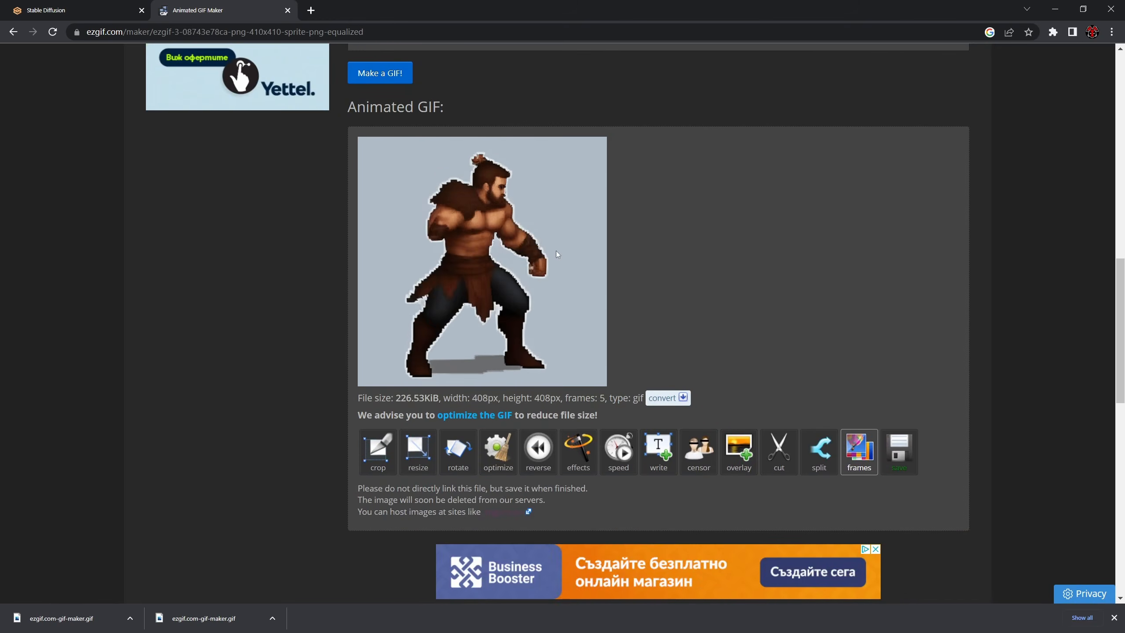
scroll(919, 398, up, 5)
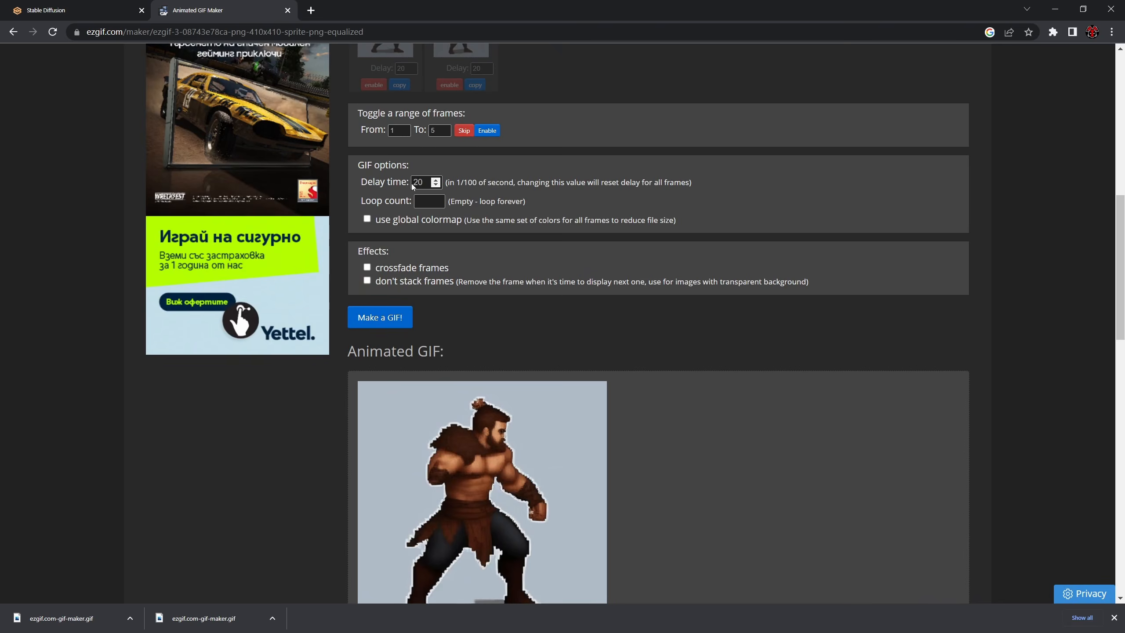
- Save the fighting-stance GIF, show it in its download folder and rename the file
scroll(594, 409, down, 4)
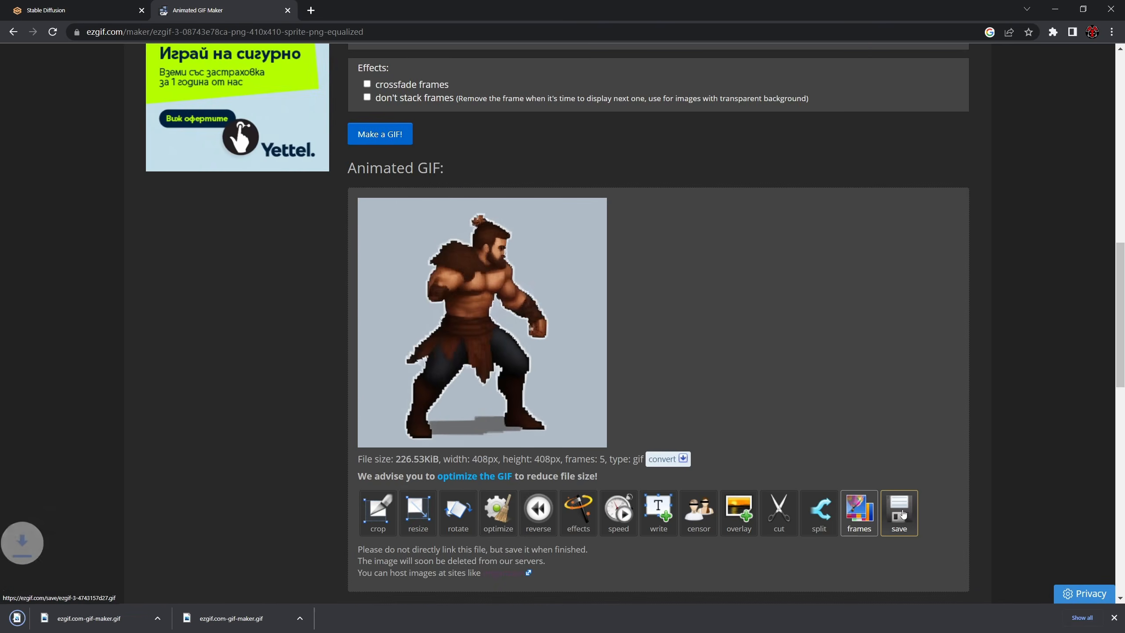
click(129, 618)
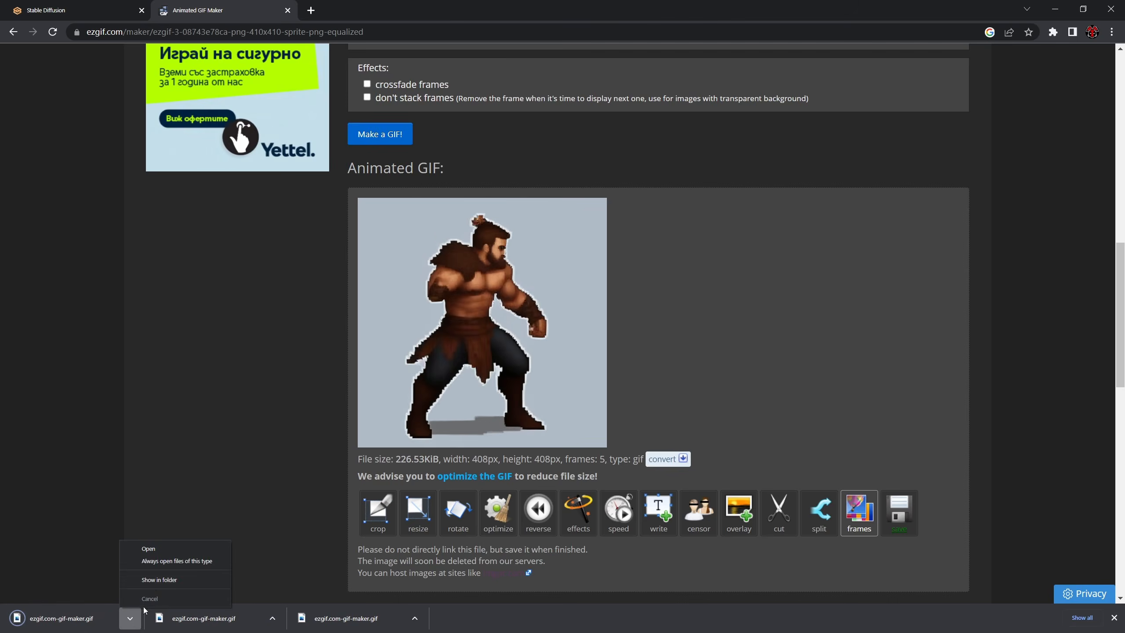
click(159, 579)
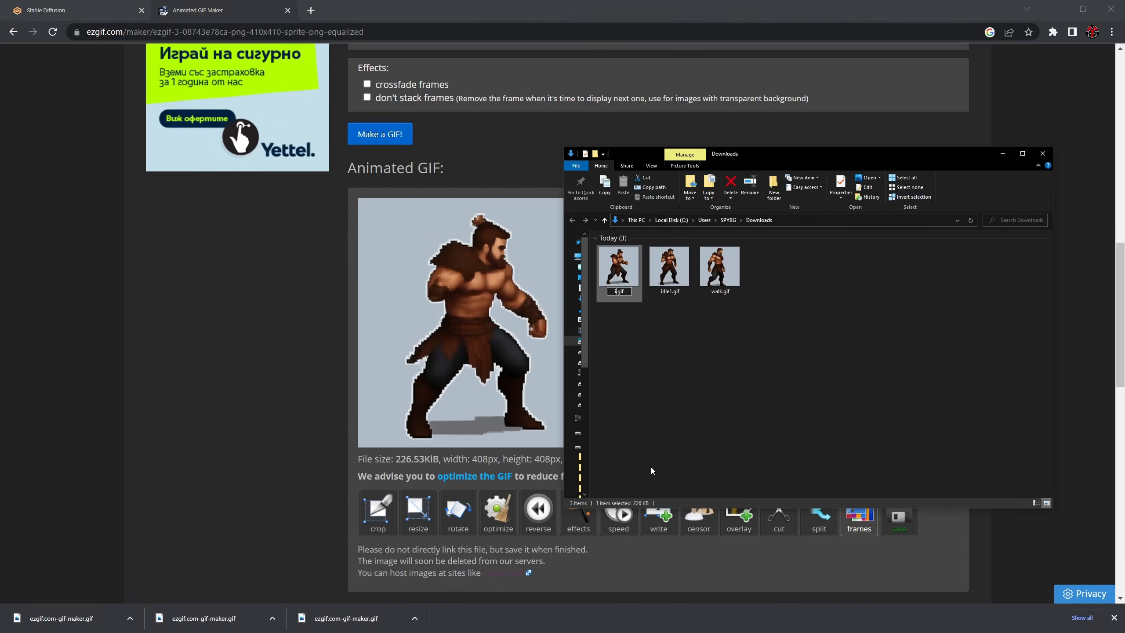
click(550, 399)
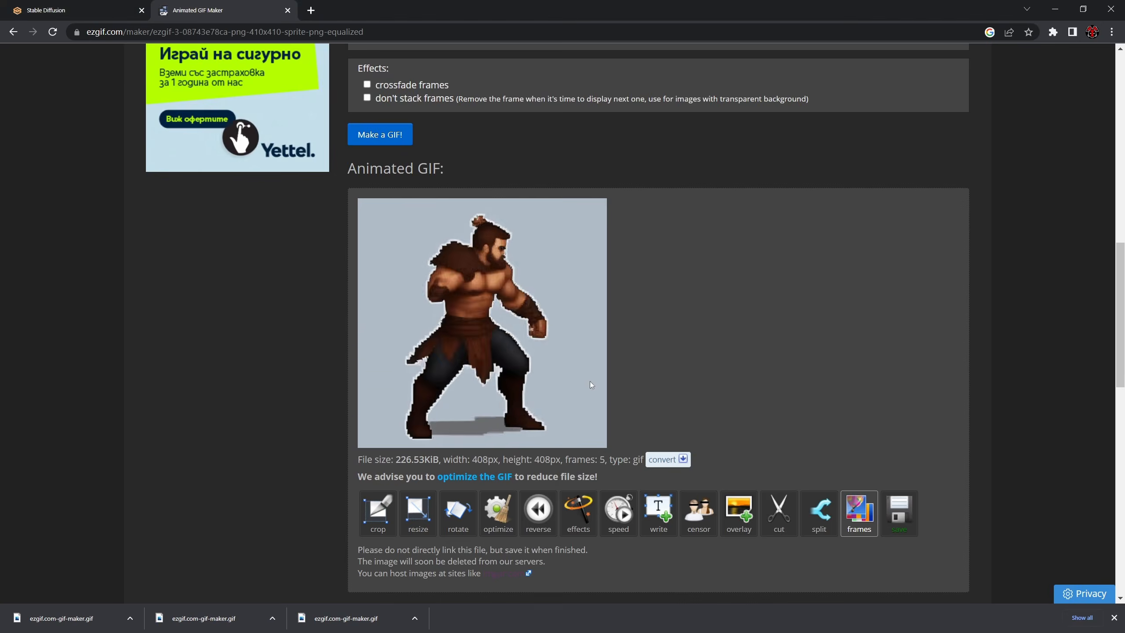
- Skip frames 16 to 20 and enable frames 21 to 25 for the punching animation
scroll(657, 302, up, 8)
scroll(657, 303, up, 3)
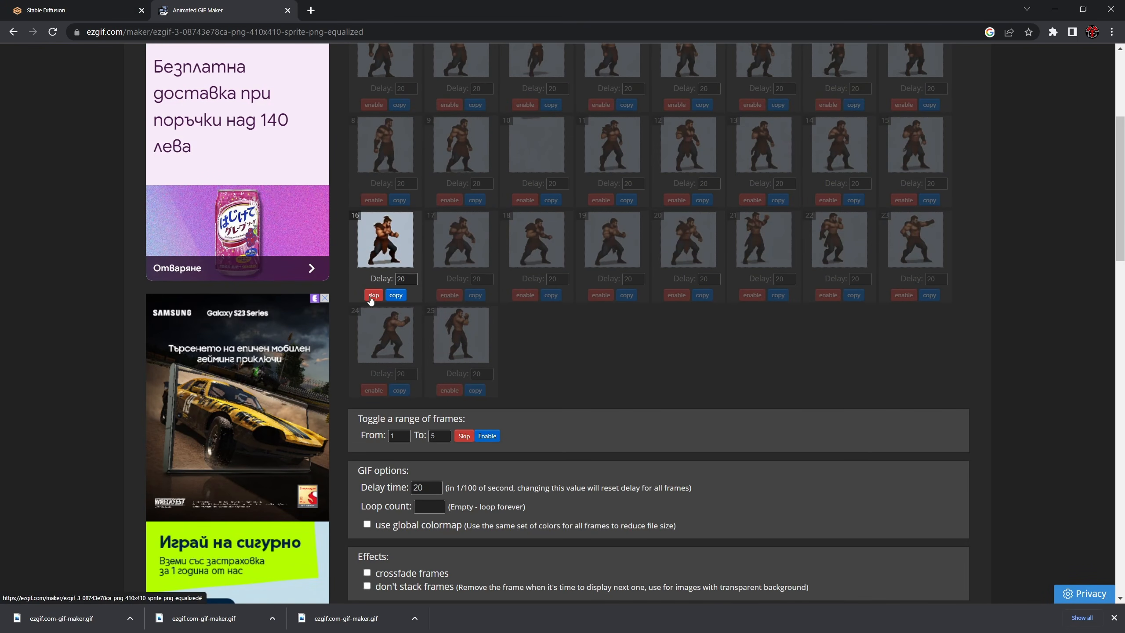
click(750, 296)
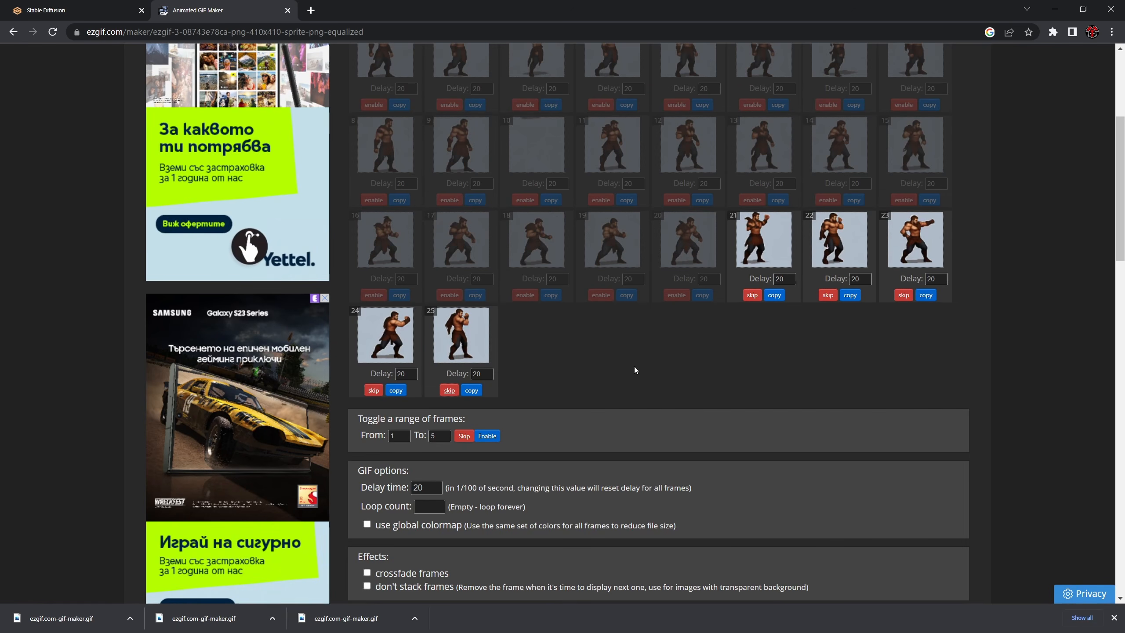
- Make a GIF from frames 21 to 25 and preview the punching animation
scroll(634, 366, down, 10)
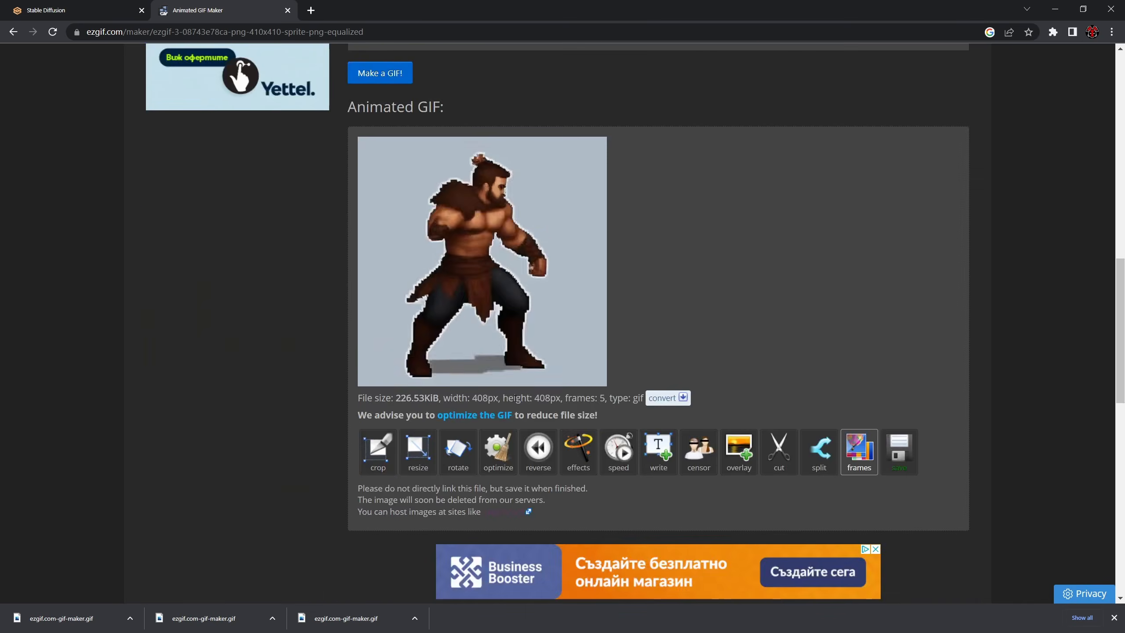
scroll(401, 180, up, 2)
click(394, 135)
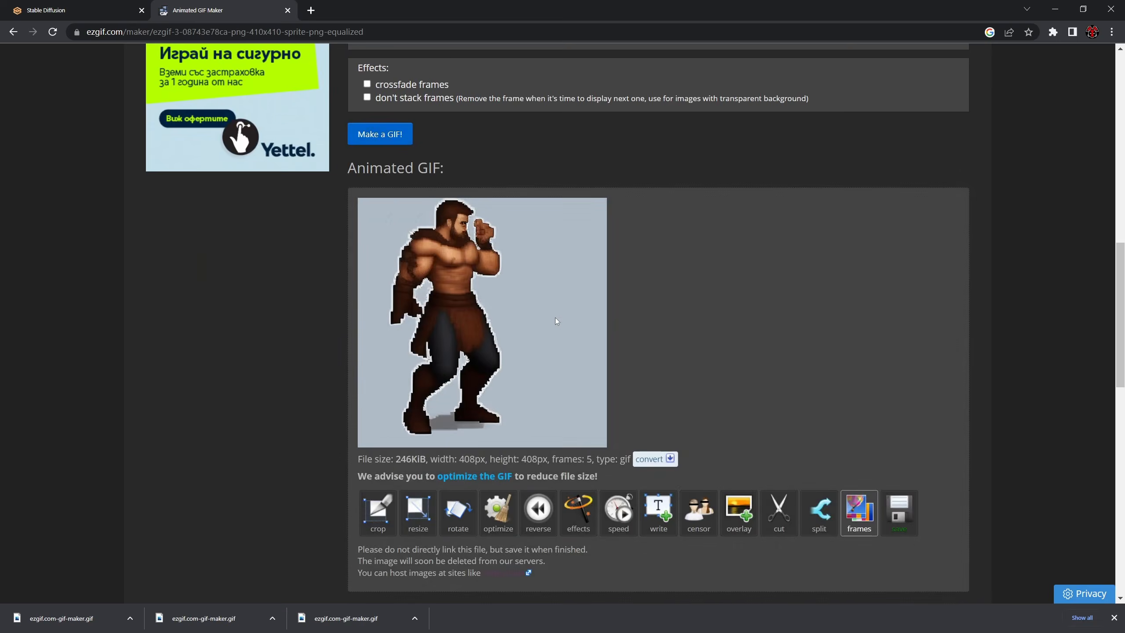
- Set the punching animation's delay time to 15 and remake the GIF
scroll(585, 331, up, 2)
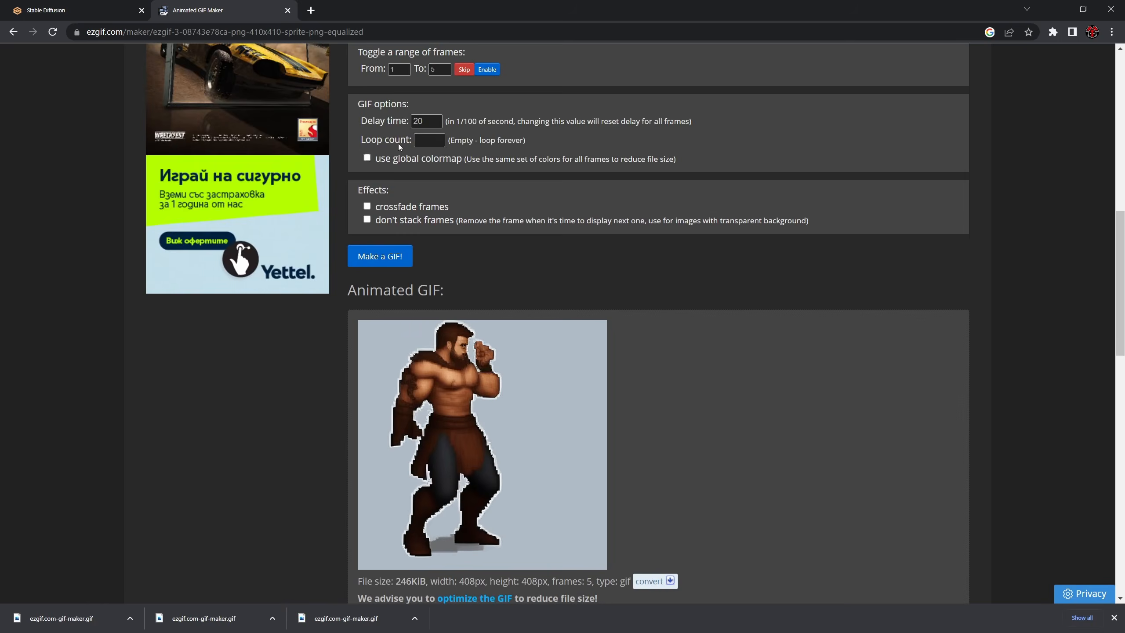
drag(426, 122, 348, 127)
text(15)
click(377, 260)
- Set the punching animation's delay time to 17 and regenerate the GIF
drag(426, 122, 370, 162)
text(17)
click(387, 265)
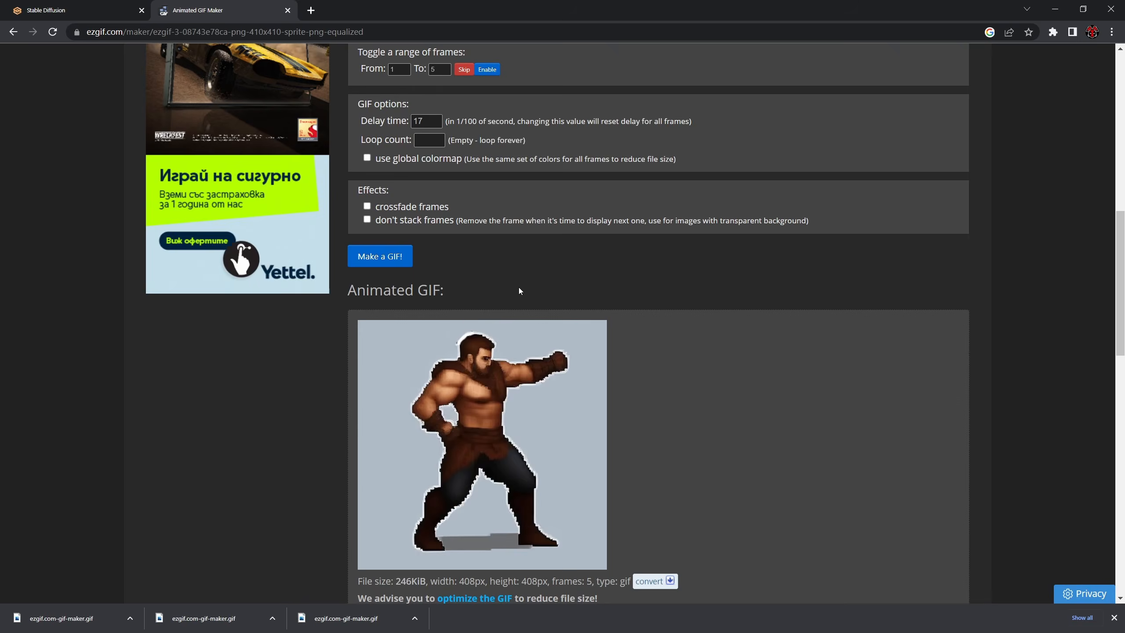
- Save the punching GIF and show the downloaded file in its folder
scroll(496, 347, down, 7)
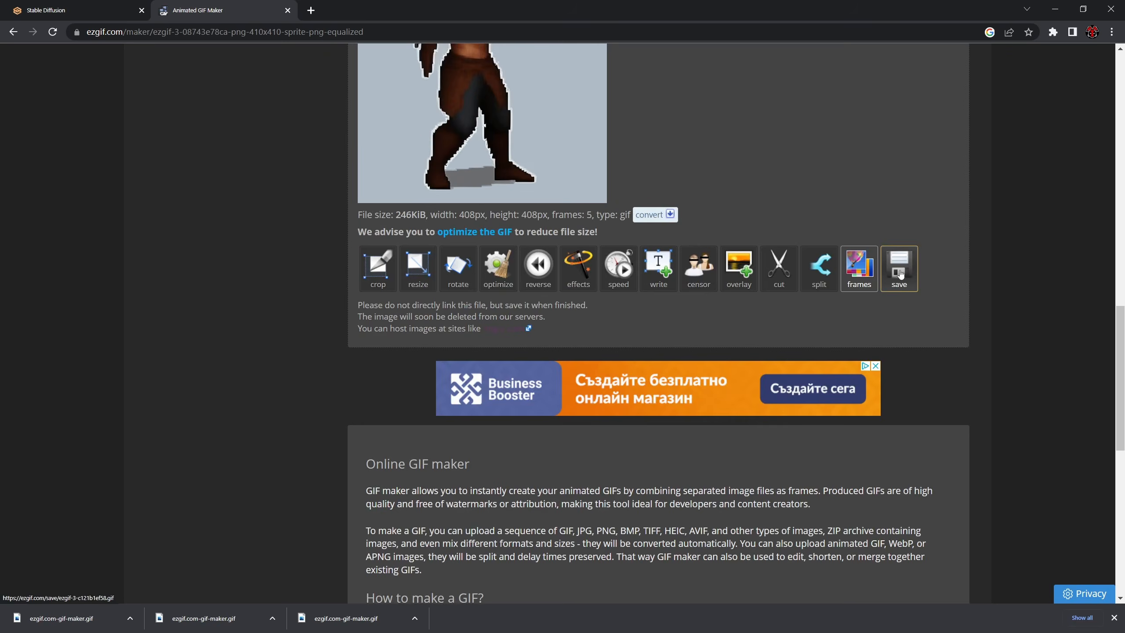
click(899, 274)
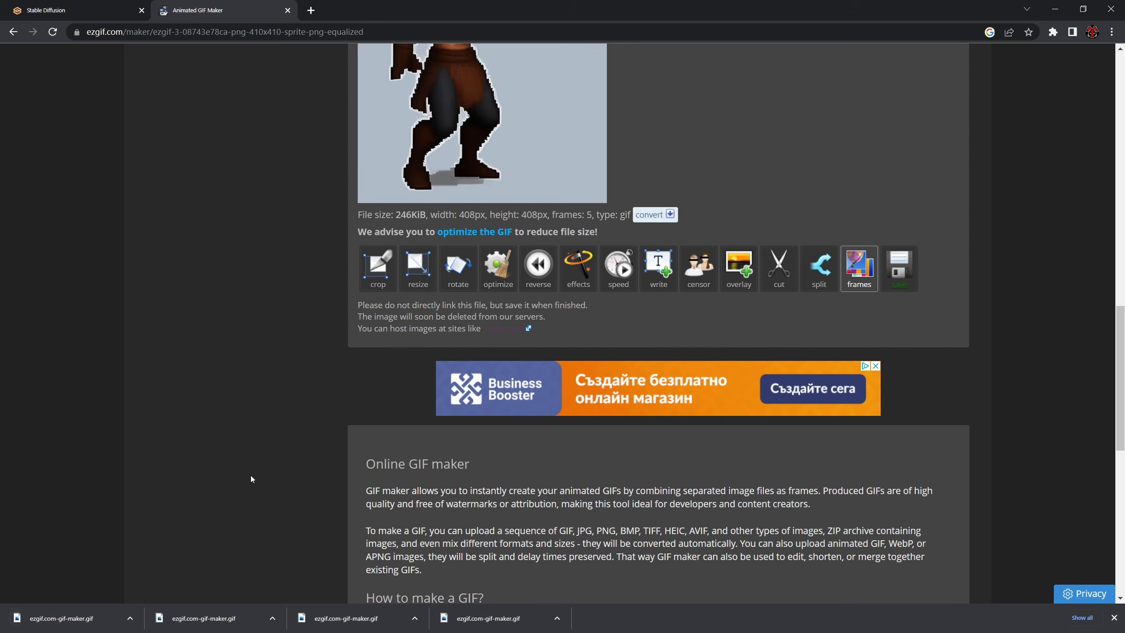
click(130, 617)
click(159, 580)
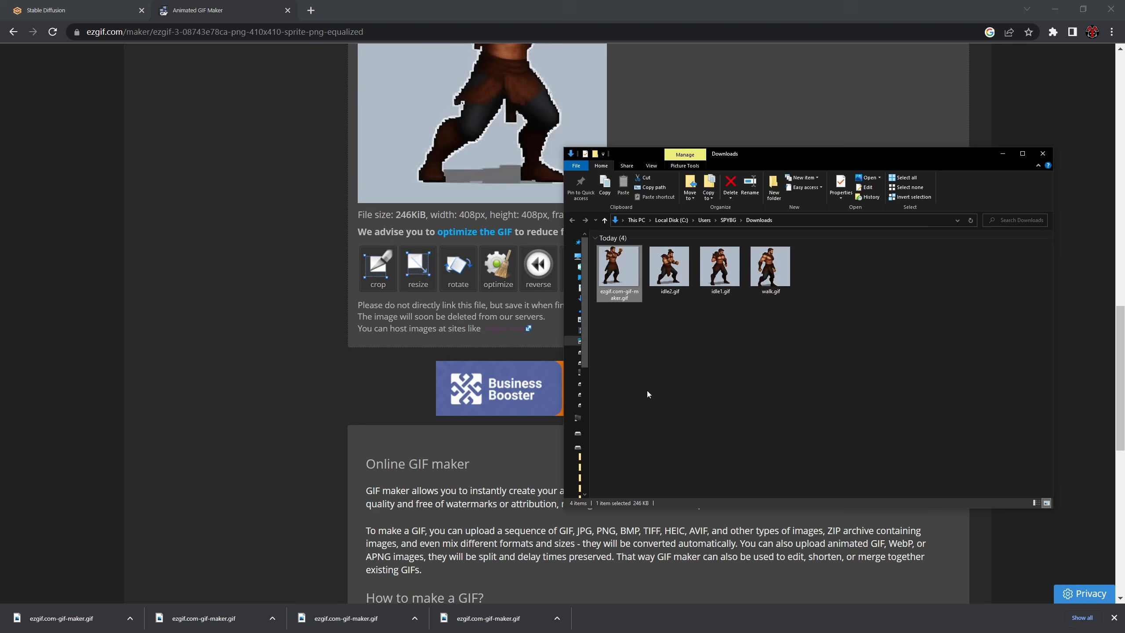
- Rename the downloaded punching GIF as attack and deselect it
text(atta)
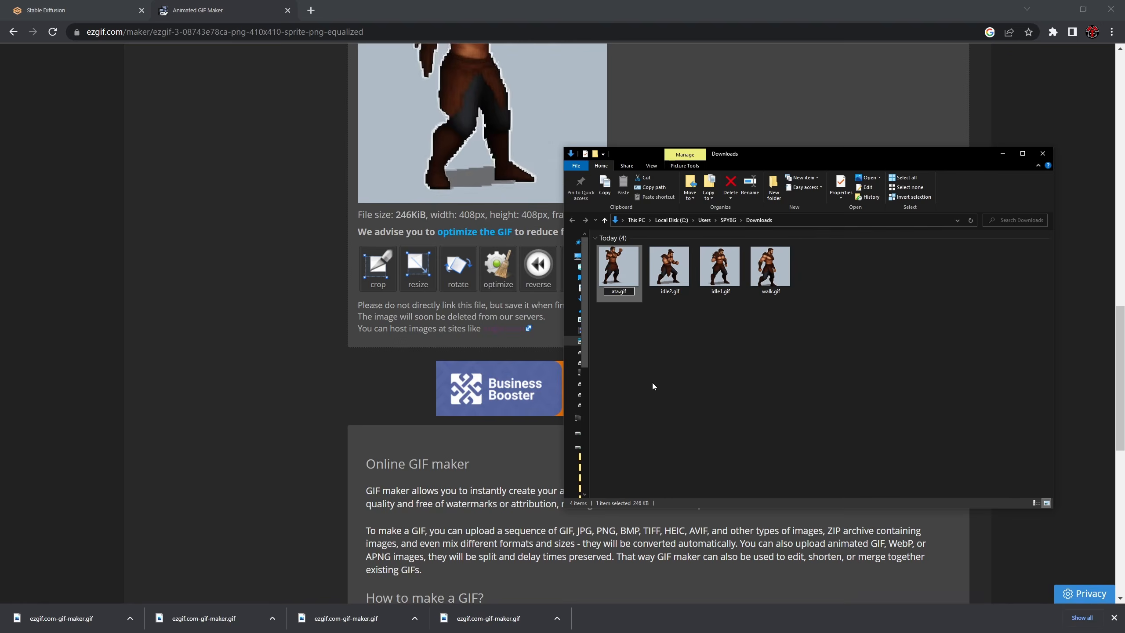
text(ck)
key(Return)
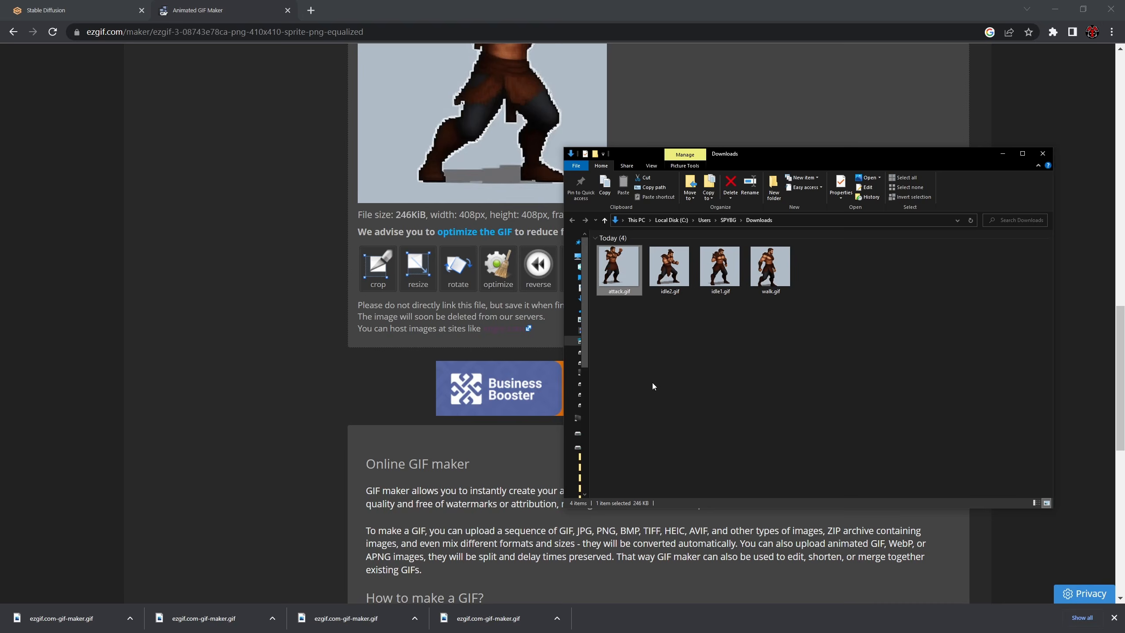
click(792, 365)
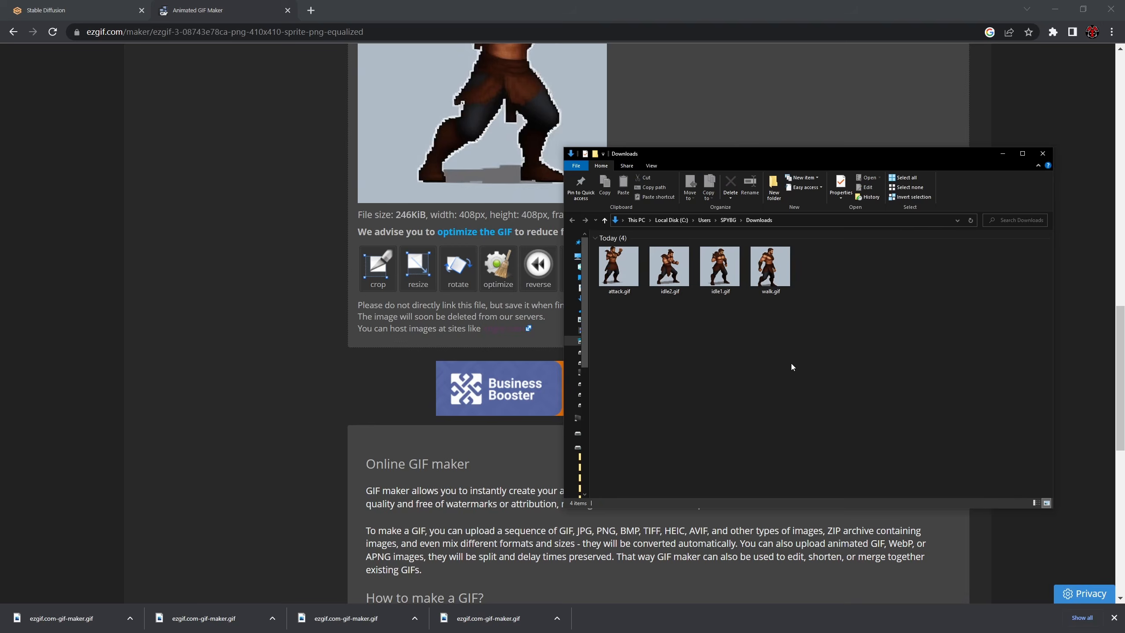